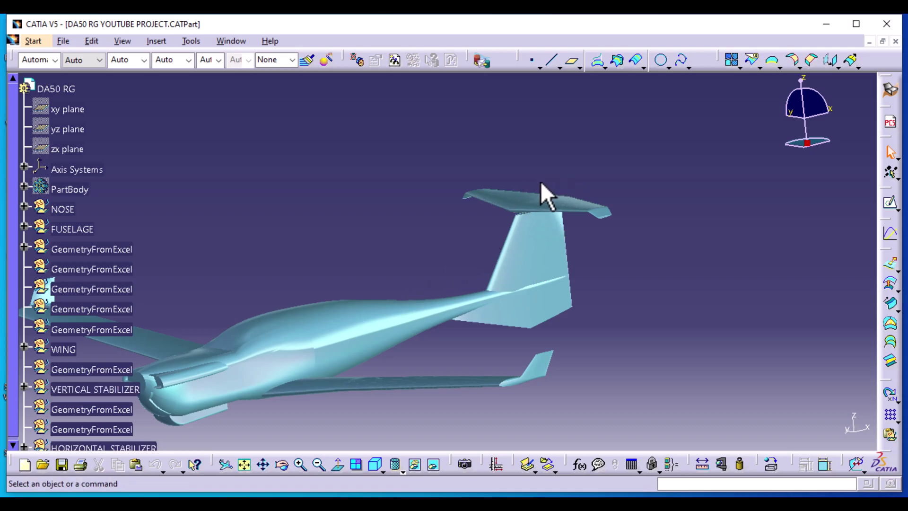
- Show the Join.28 curve and Extremum.22 point from the HORIZONTAL STABILIZER set
scroll(61, 395, "down", 3)
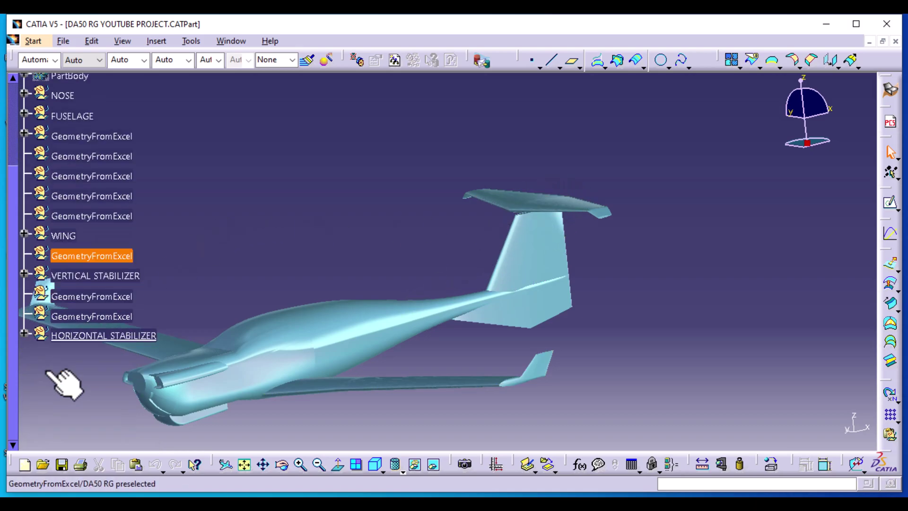
scroll(52, 322, "down", 2)
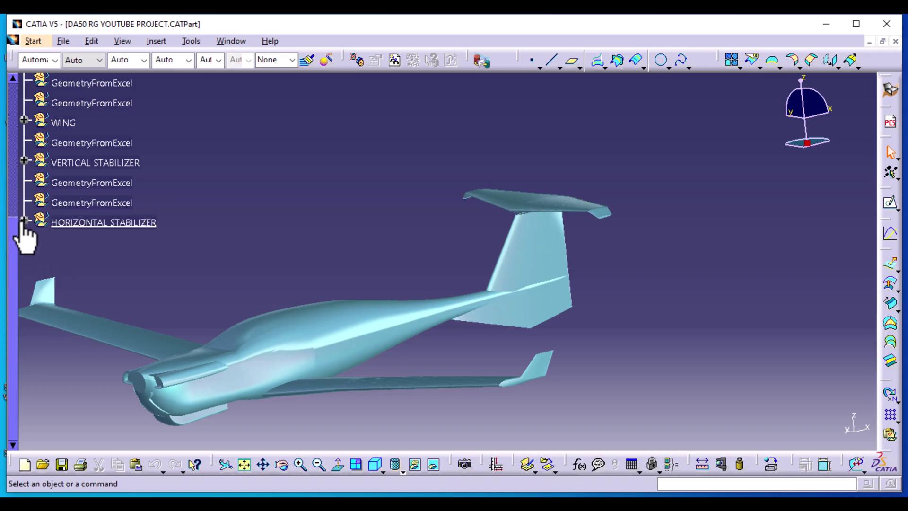
left_click(25, 220)
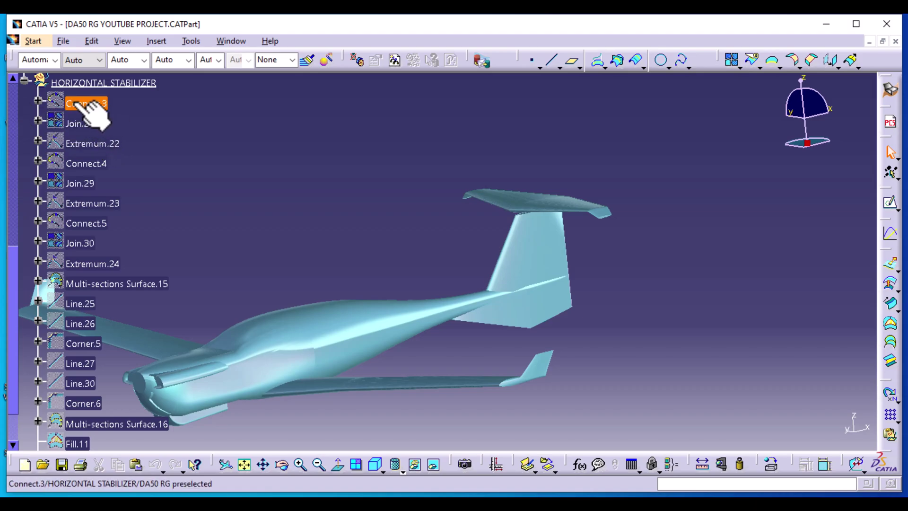
right_click(77, 125)
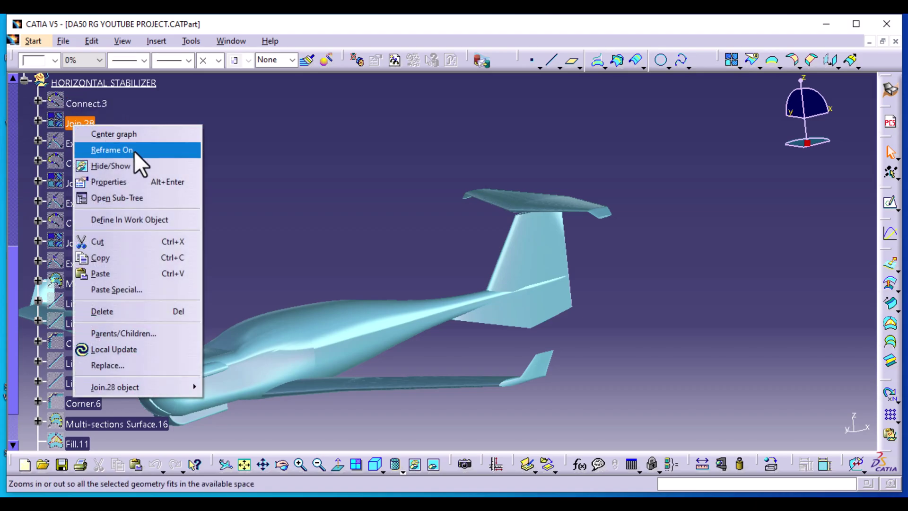
left_click(136, 163)
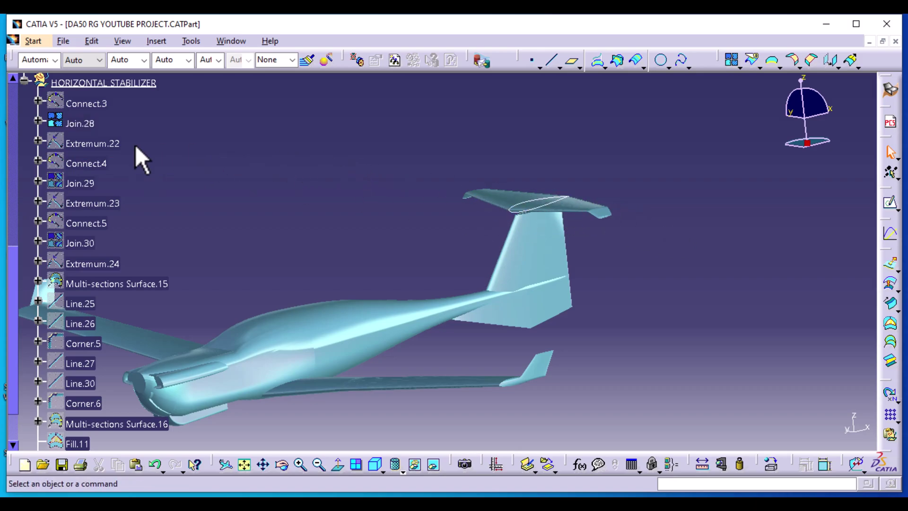
right_click(113, 143)
left_click(175, 181)
- Insert a new axis system with its origin at Extremum.22, then orbit to a side view
left_click(157, 41)
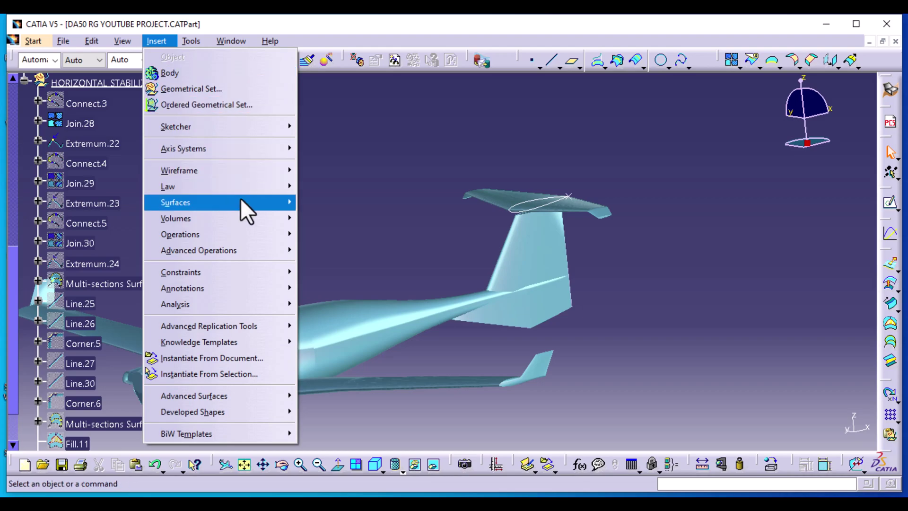
mouse_move(273, 142)
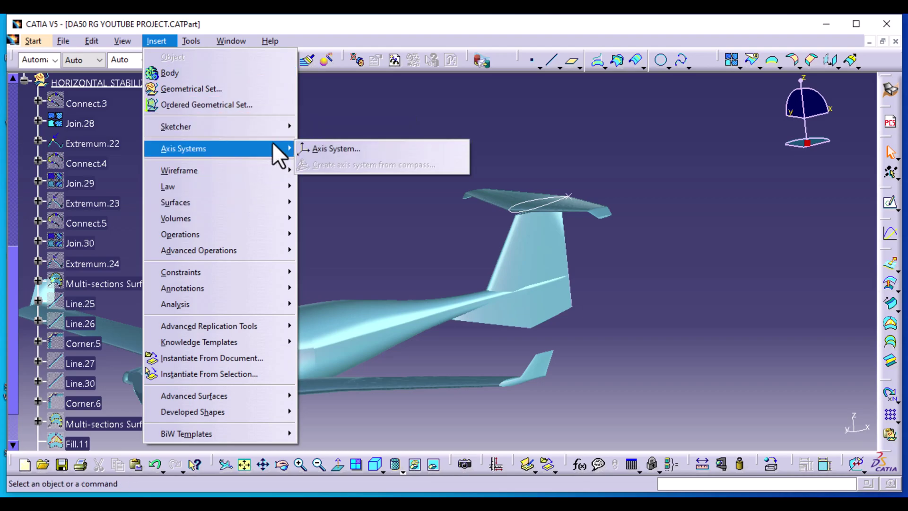
left_click(362, 147)
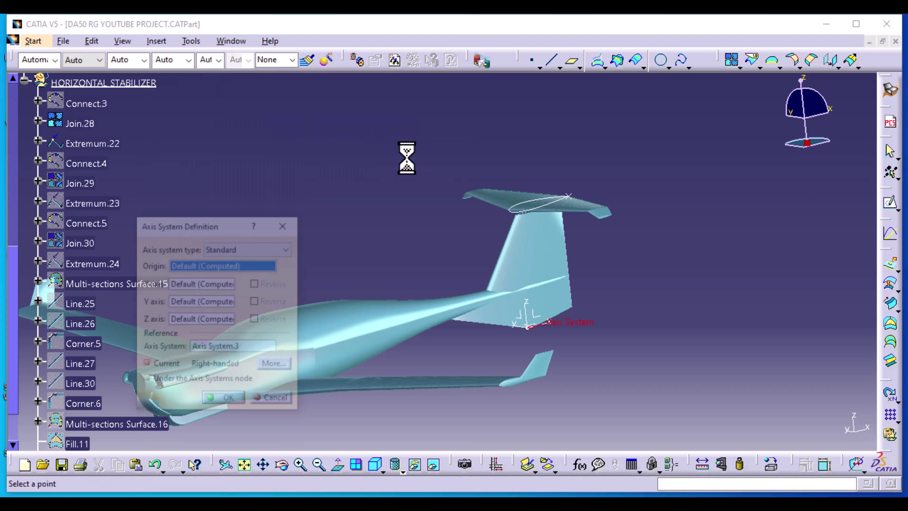
left_click(569, 195)
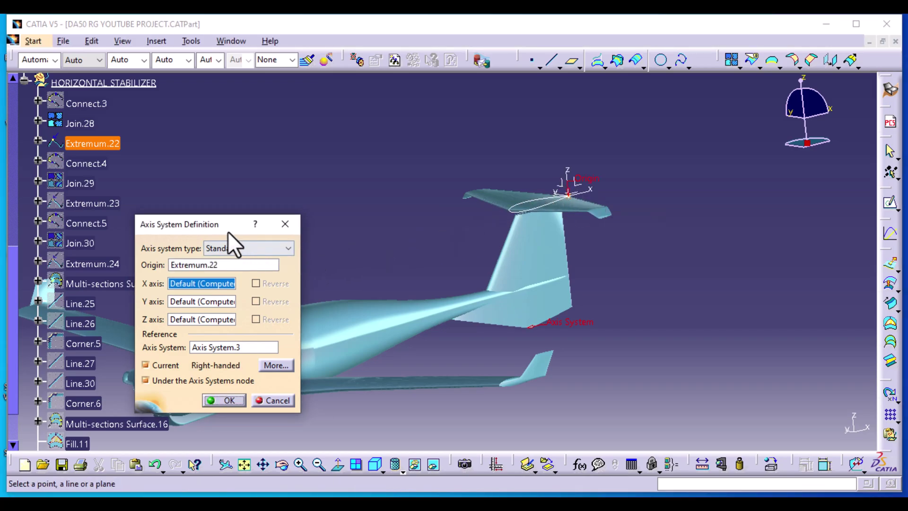
left_click_drag(226, 224, 261, 144)
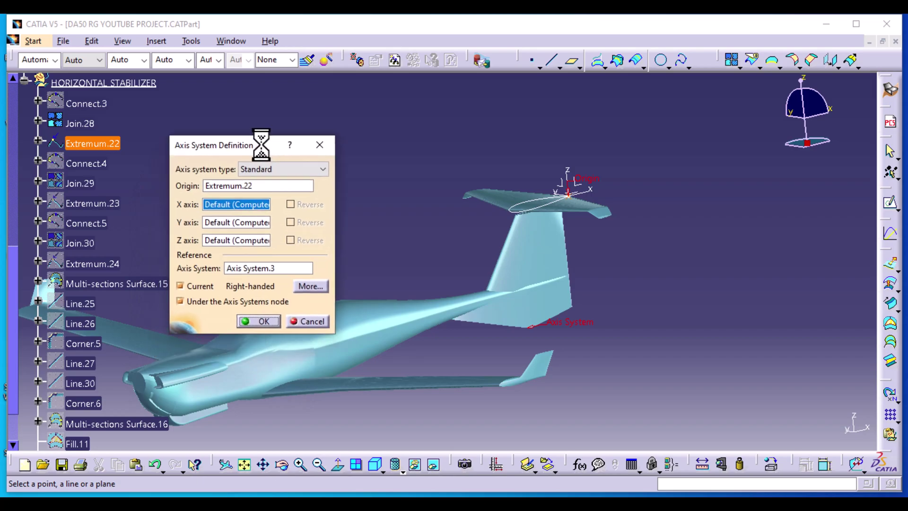
left_click(261, 321)
mouse_move(615, 302)
middle_mouse_down()
mouse_move(618, 283)
mouse_move(581, 320)
mouse_move(574, 310)
mouse_move(598, 285)
mouse_move(489, 248)
mouse_move(490, 279)
middle_mouse_up()
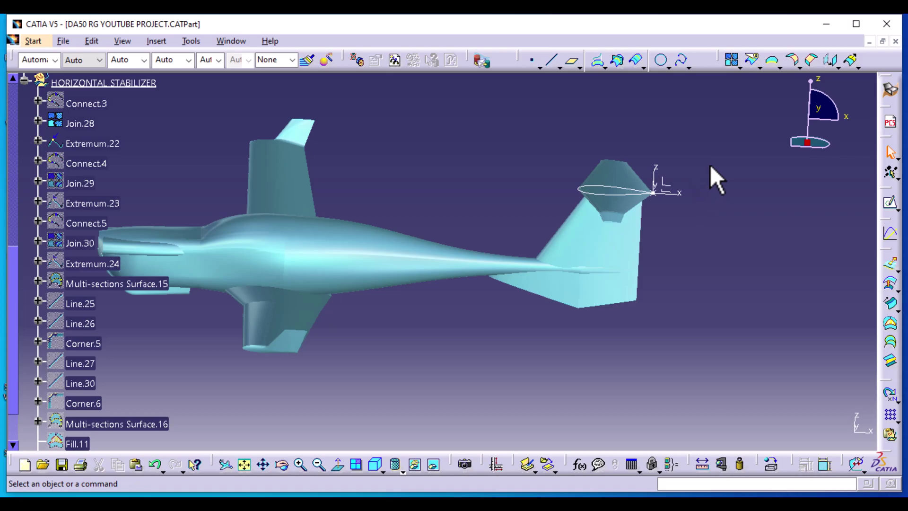
- Start an Affinity of Join.28 about Extremum.22 using Axis System.4's XY plane and X axis
left_click(837, 68)
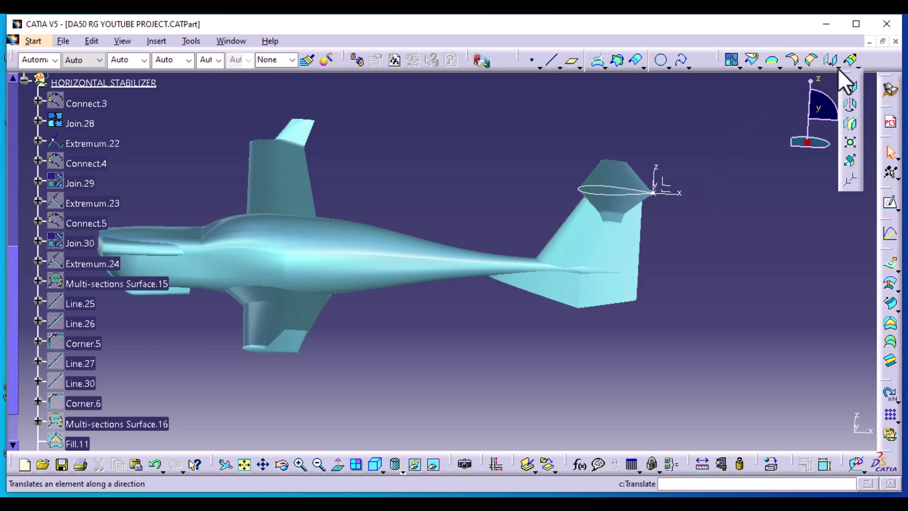
left_click(846, 162)
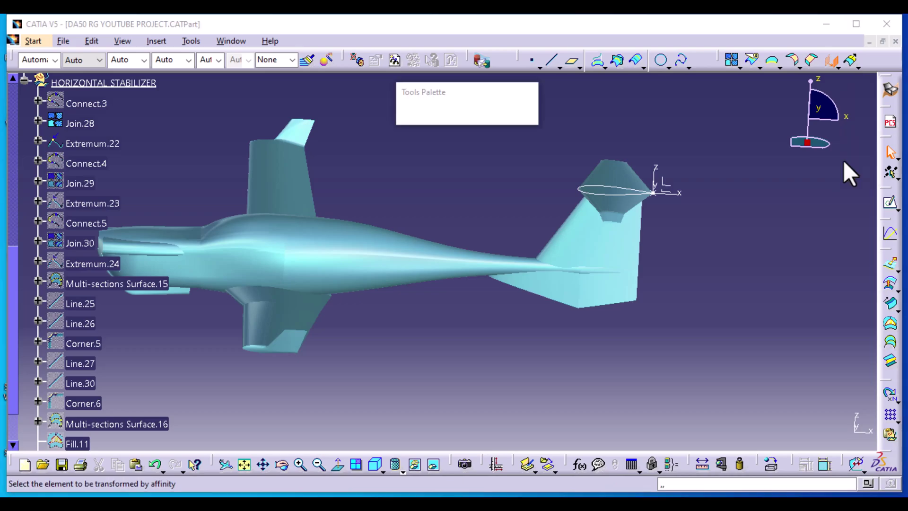
left_click(585, 192)
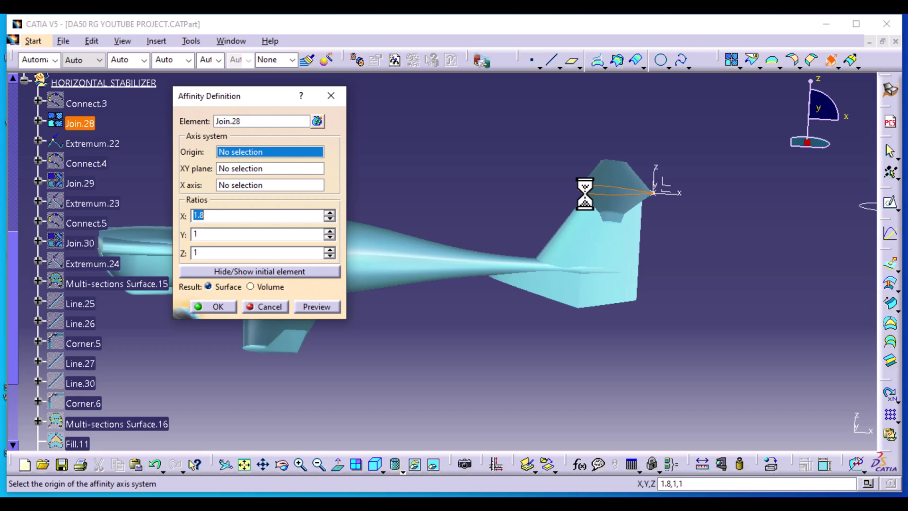
left_click(654, 193)
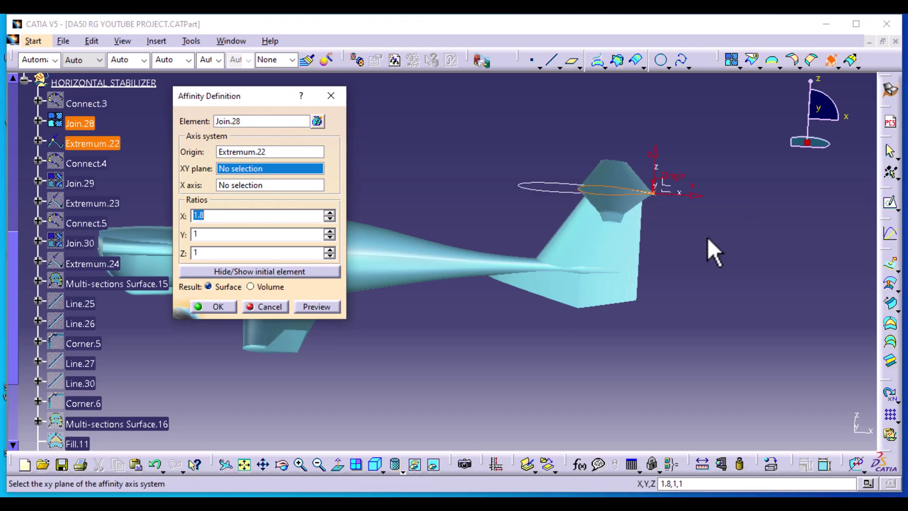
middle_click_drag(719, 178, 541, 247)
middle_click_drag(822, 251, 543, 345)
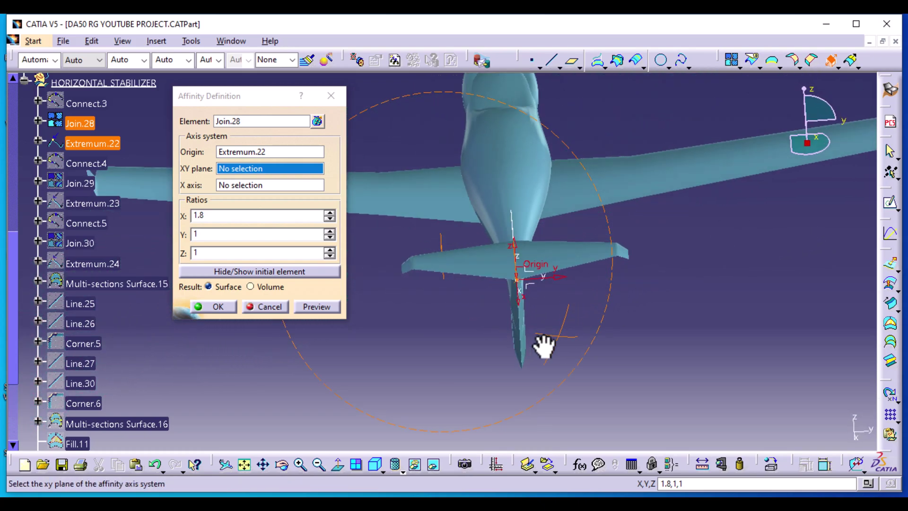
left_click(533, 286)
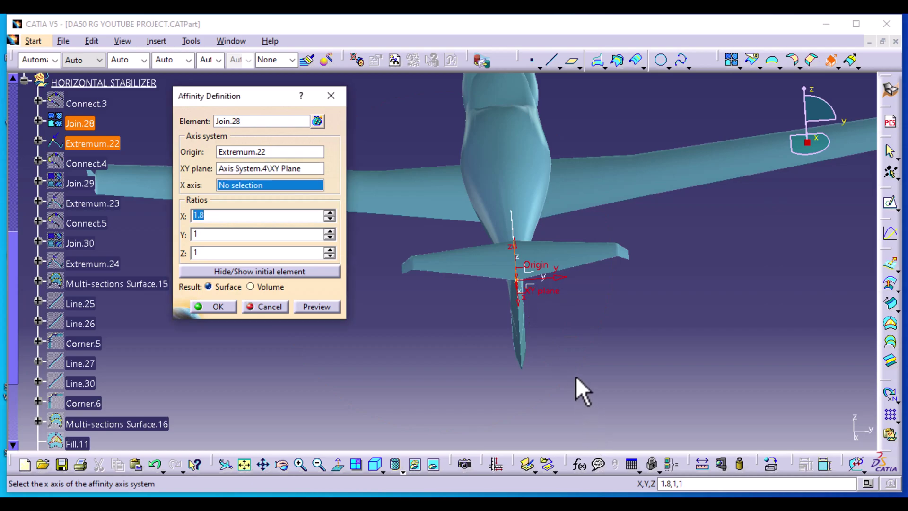
middle_click_drag(560, 364, 620, 250)
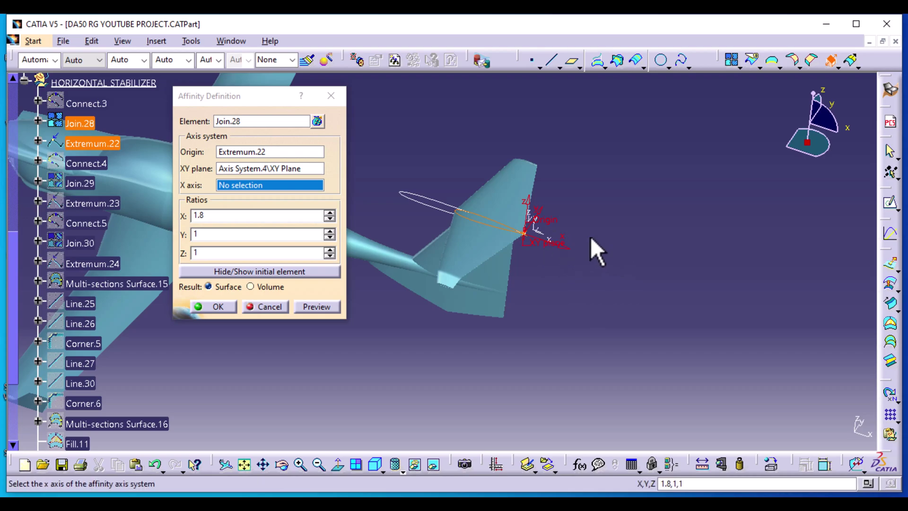
left_click(553, 239)
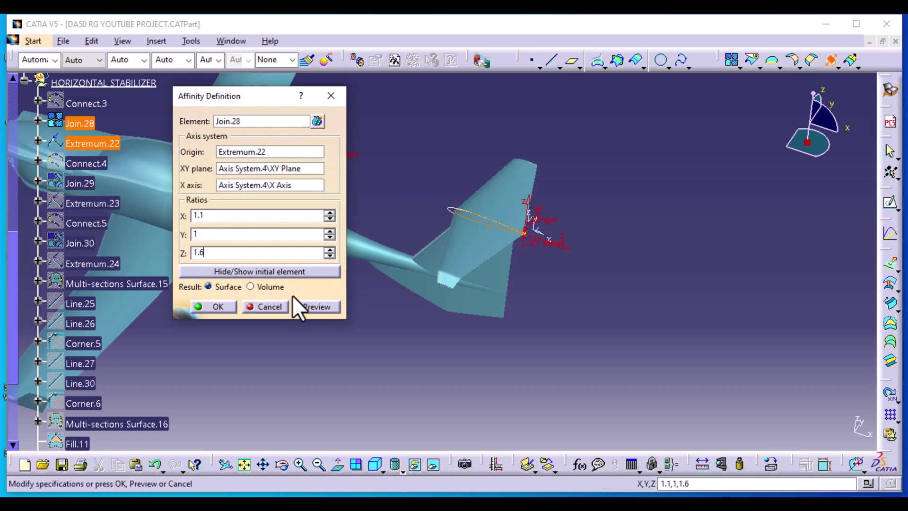
- Preview the affinity with ratios X 1.1, Y 1, Z 1.6, hide the original and confirm
left_click(316, 307)
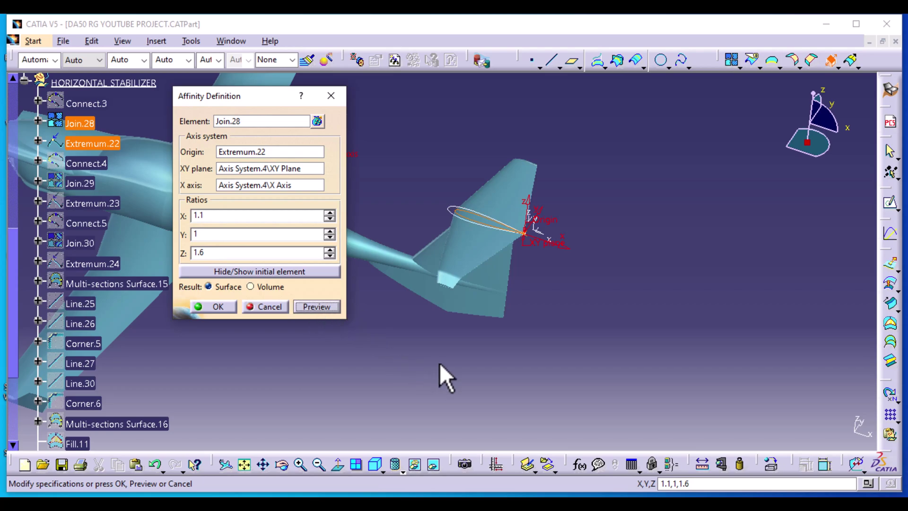
middle_click_drag(439, 363, 600, 320)
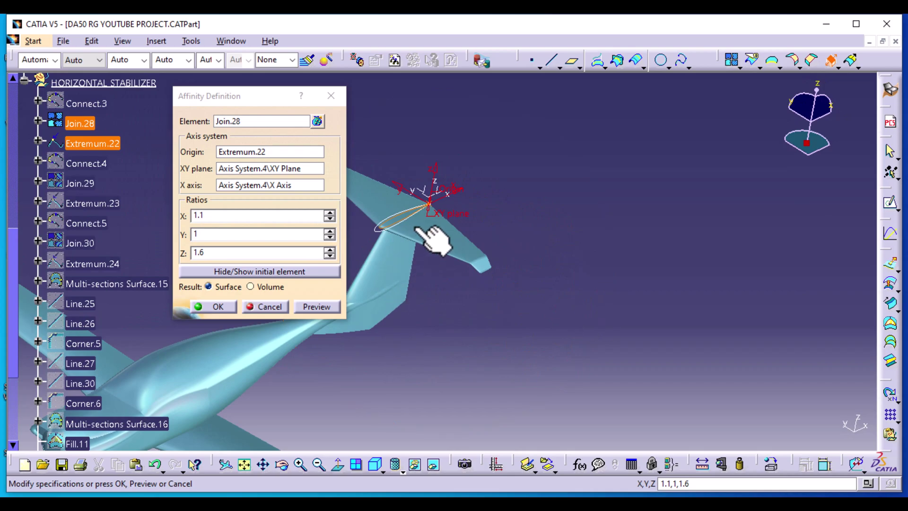
middle_click_drag(455, 345, 618, 212, "ctrl")
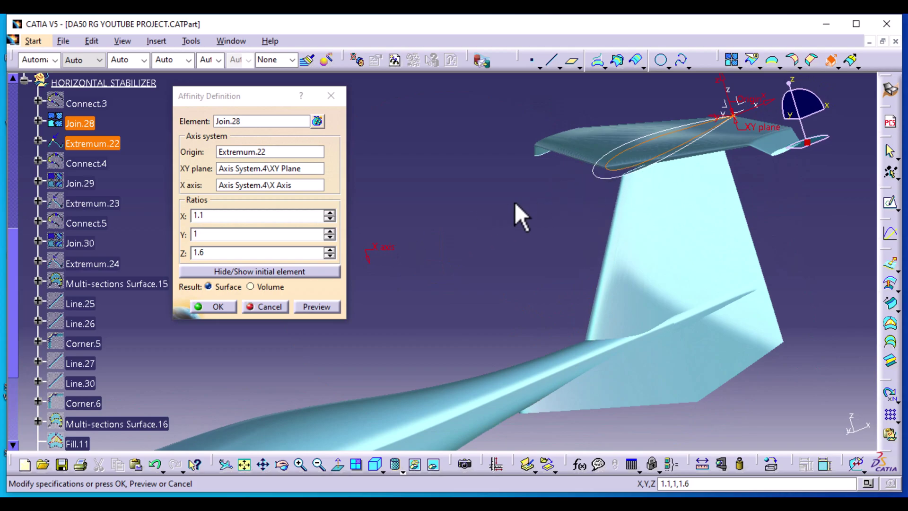
middle_click_drag(543, 263, 511, 350)
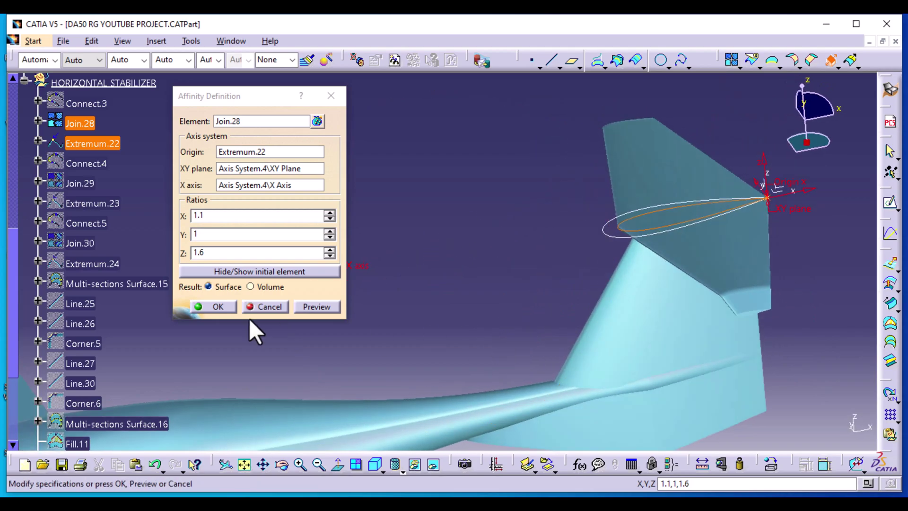
left_click(222, 270)
left_click(222, 271)
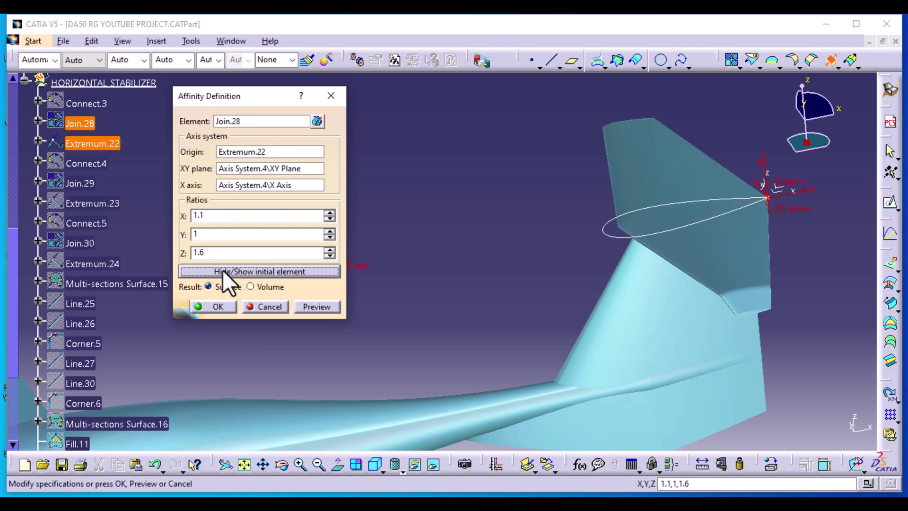
left_click(217, 307)
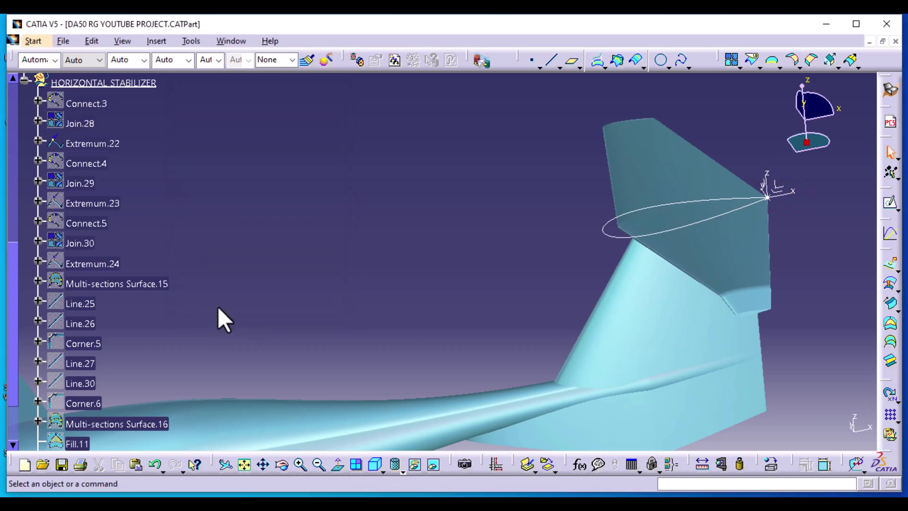
middle_click_drag(478, 331, 275, 320)
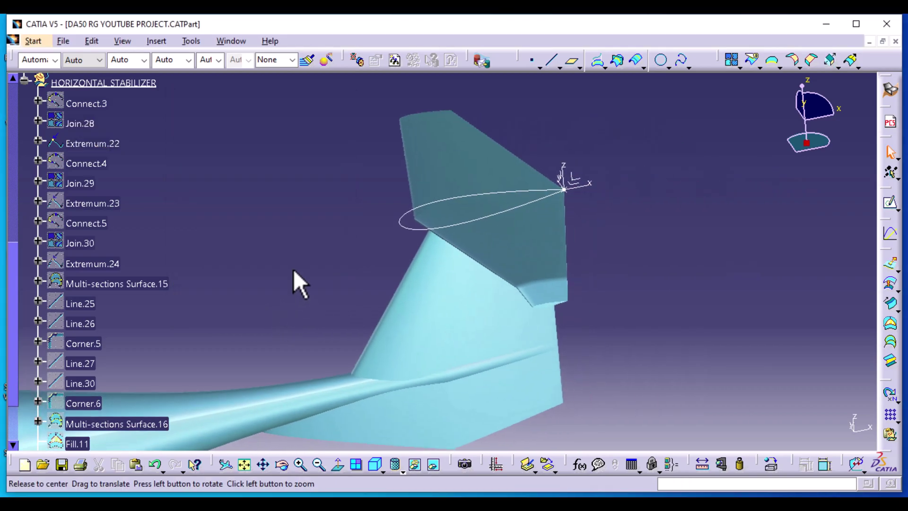
- Split Affinity.3 with Axis System.4's XY plane to create Split.30
middle_click_drag(300, 283, 592, 194)
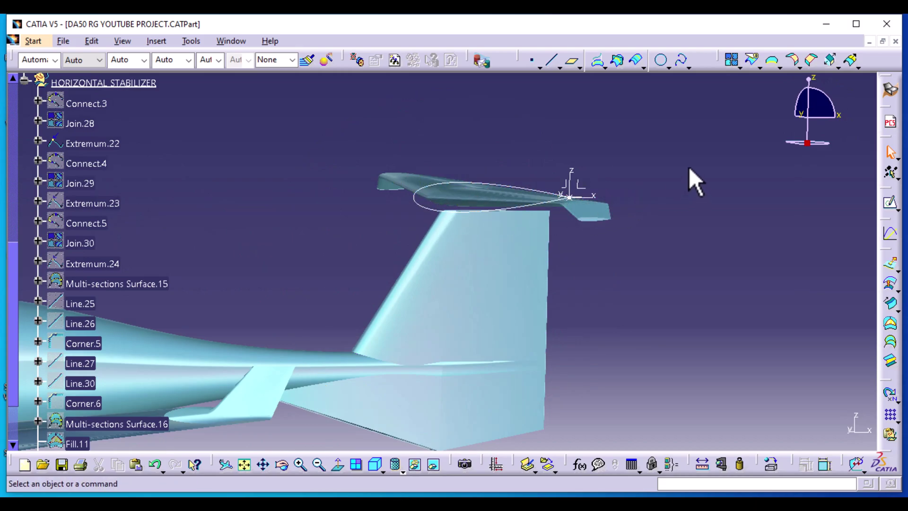
left_click(752, 58)
middle_click_drag(648, 121, 515, 258)
left_click(509, 247)
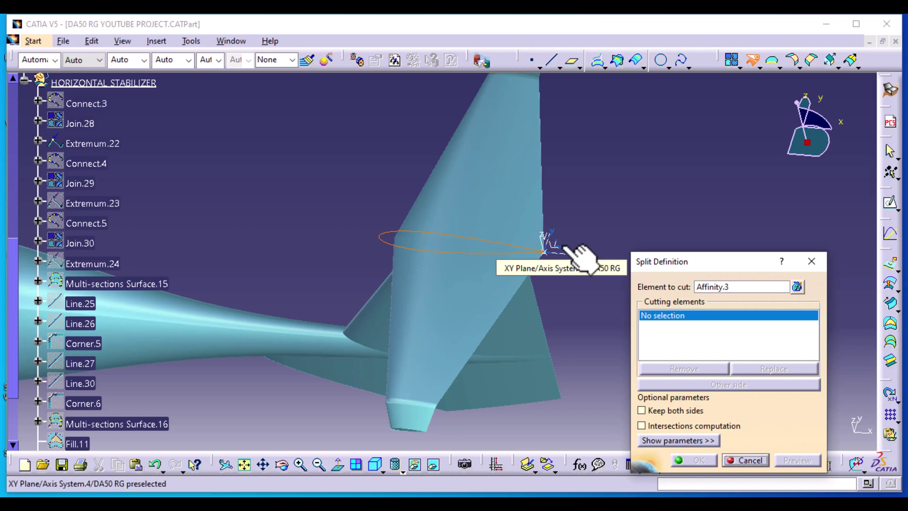
left_click(566, 246)
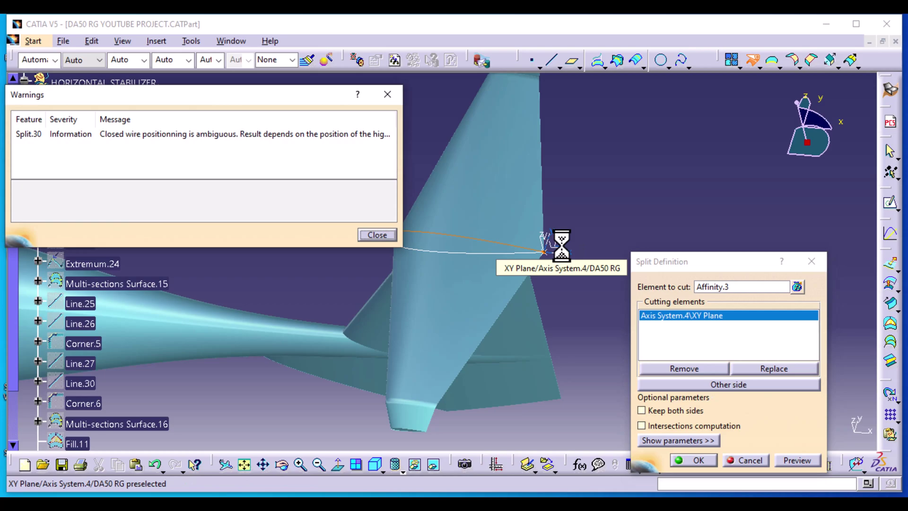
left_click(371, 236)
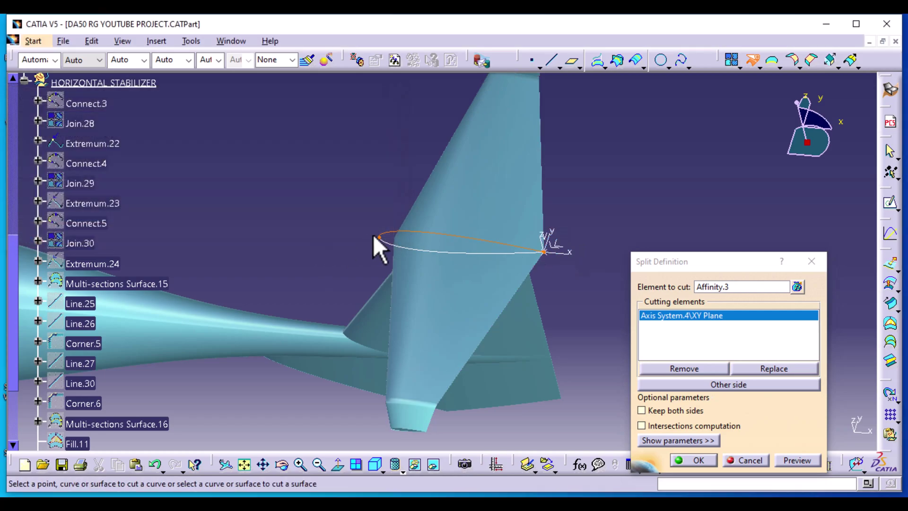
left_click(697, 461)
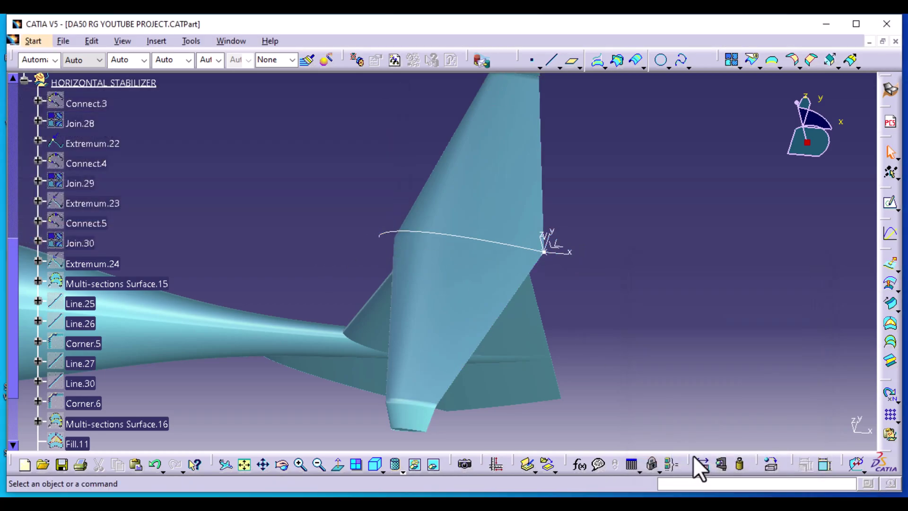
middle_click_drag(597, 371, 588, 344)
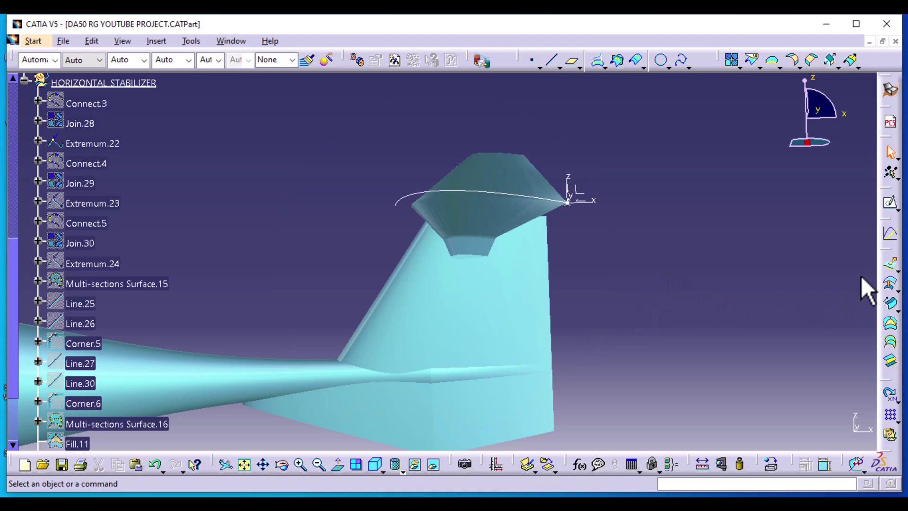
- Revolve Split.30 360° around Axis System.4's X axis into a fin-top surface
left_click(896, 287)
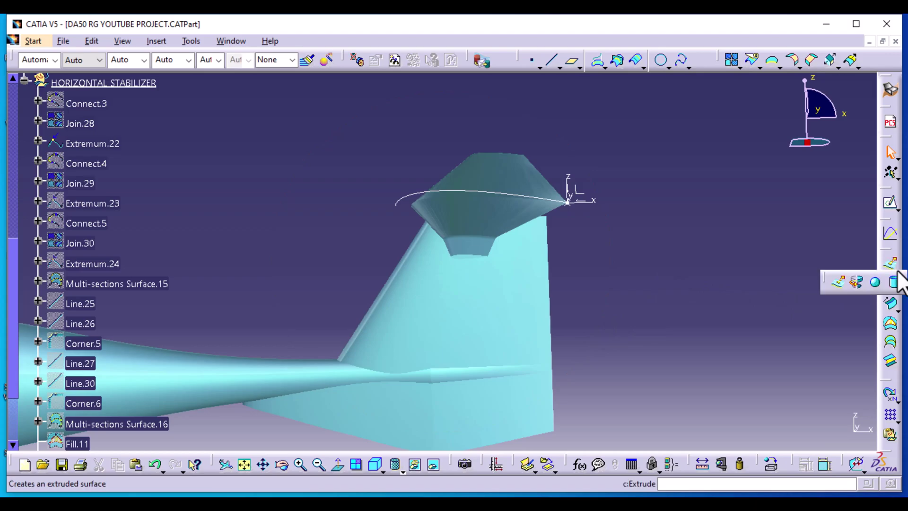
left_click(854, 282)
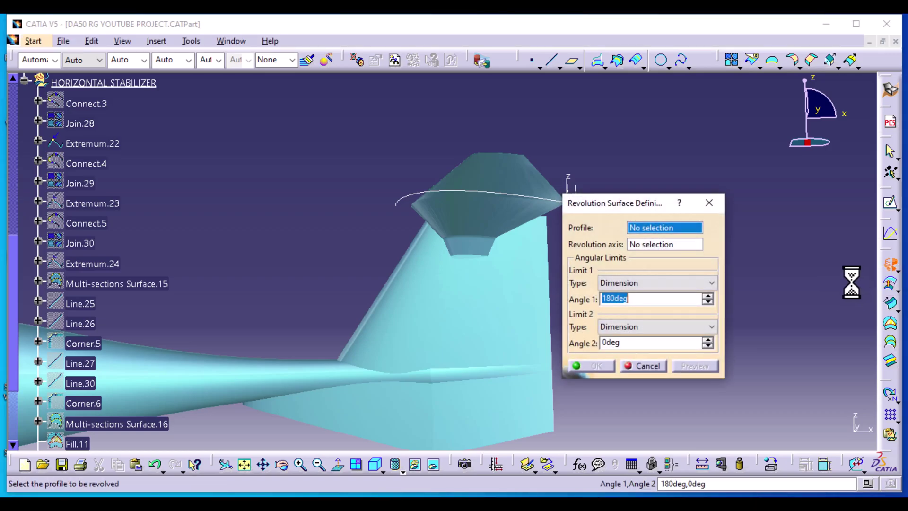
left_click(487, 193)
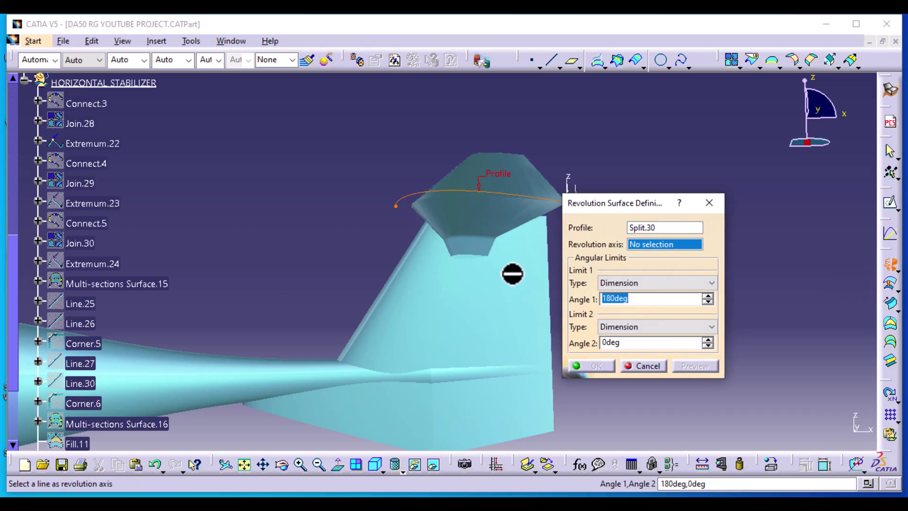
middle_click_drag(319, 290, 217, 278)
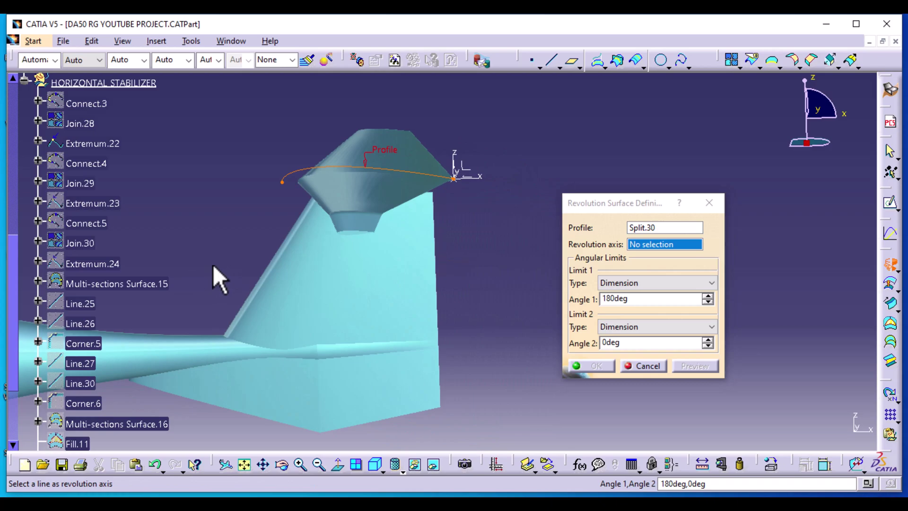
left_click(481, 178)
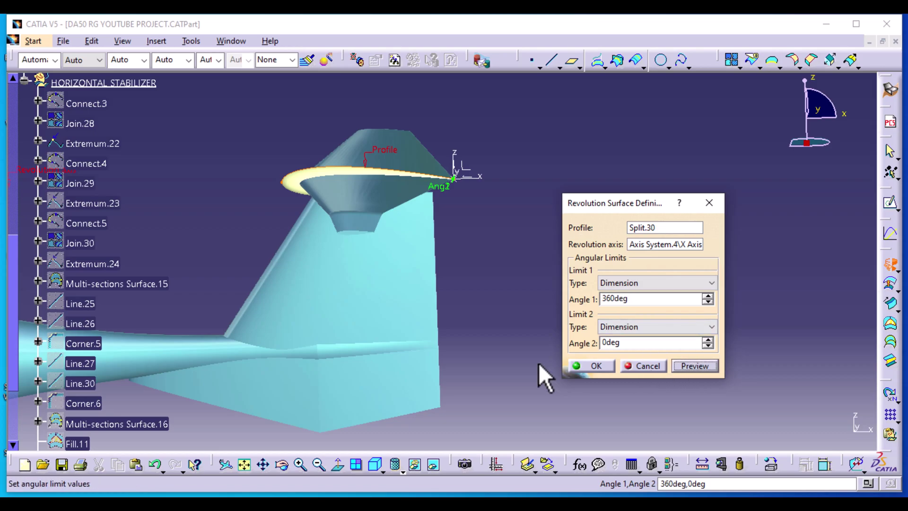
middle_click_drag(240, 267, 323, 296)
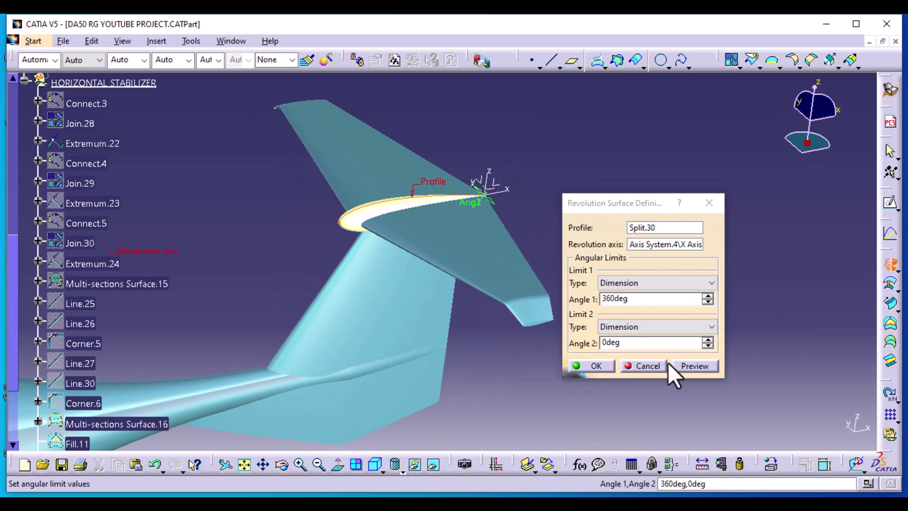
left_click(593, 366)
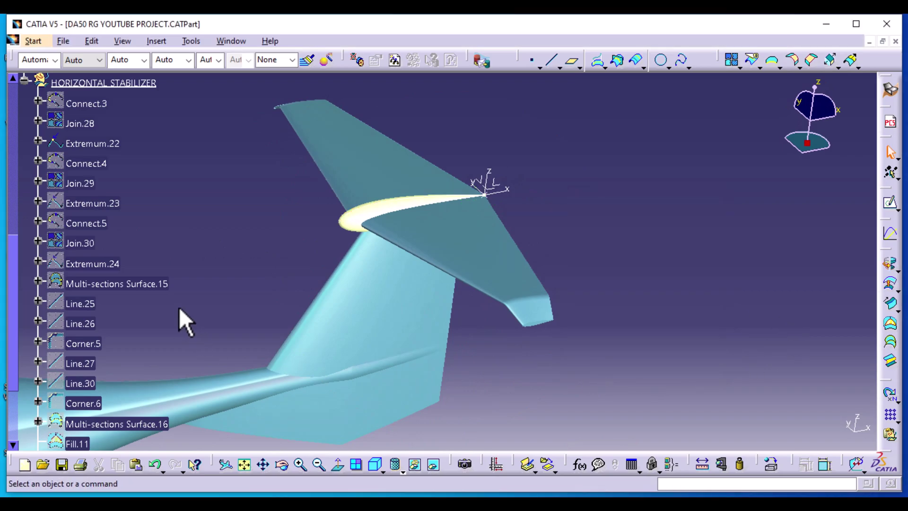
middle_click_drag(226, 285, 264, 314)
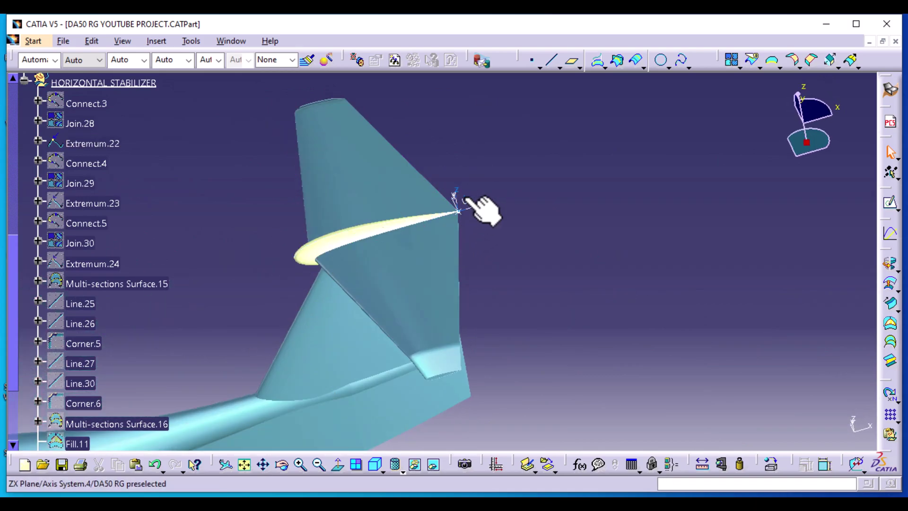
- Hide Axis System.4 and the fin-tip vertex
scroll(138, 194, "up", 9)
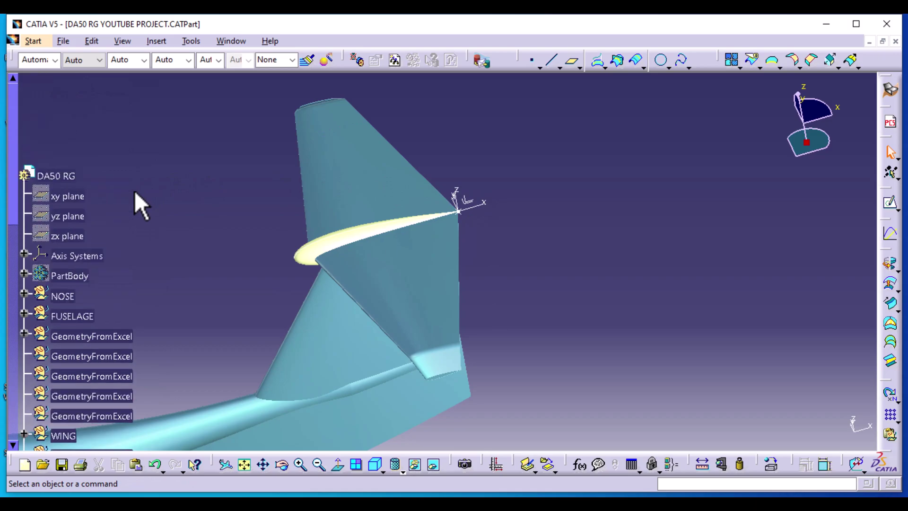
left_click(23, 253)
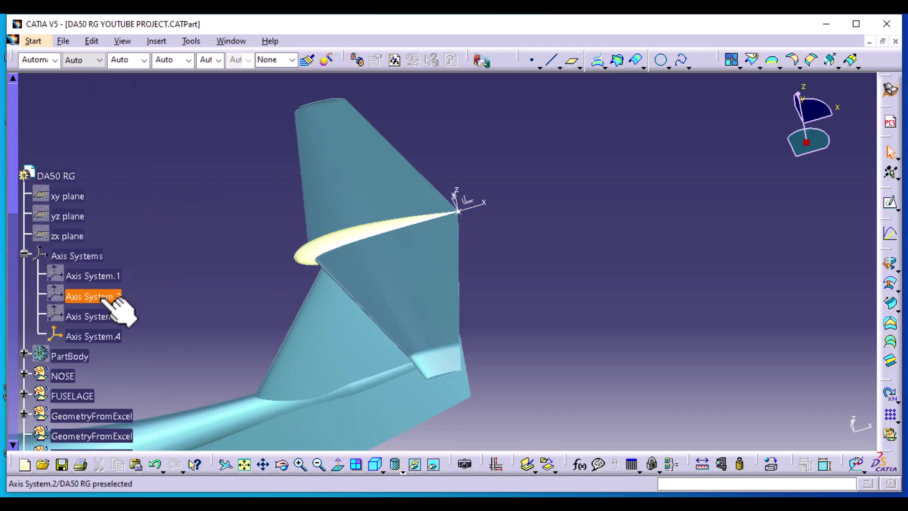
right_click(110, 337)
left_click(167, 106)
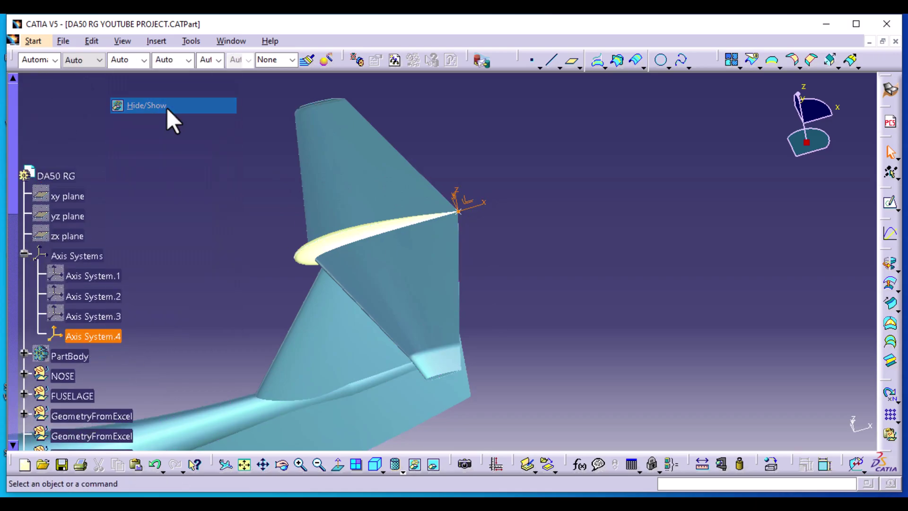
right_click(461, 213)
left_click(506, 258)
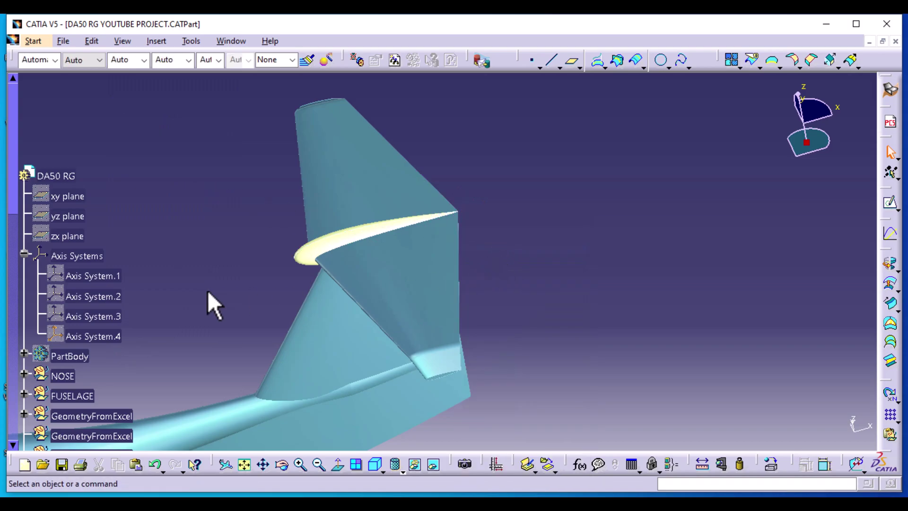
- Hide the Split.30 curve, leaving Revolute.1 selected
middle_click_drag(212, 279, 348, 201)
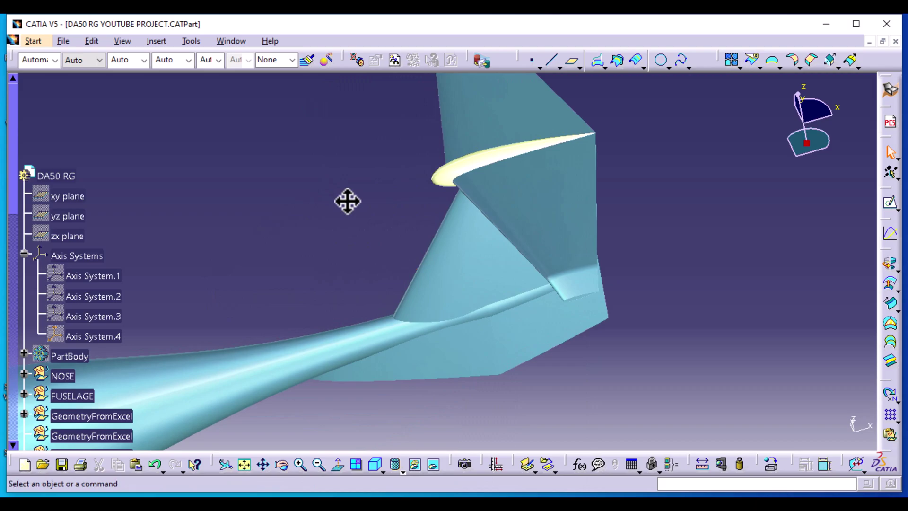
scroll(216, 281, "down", 15)
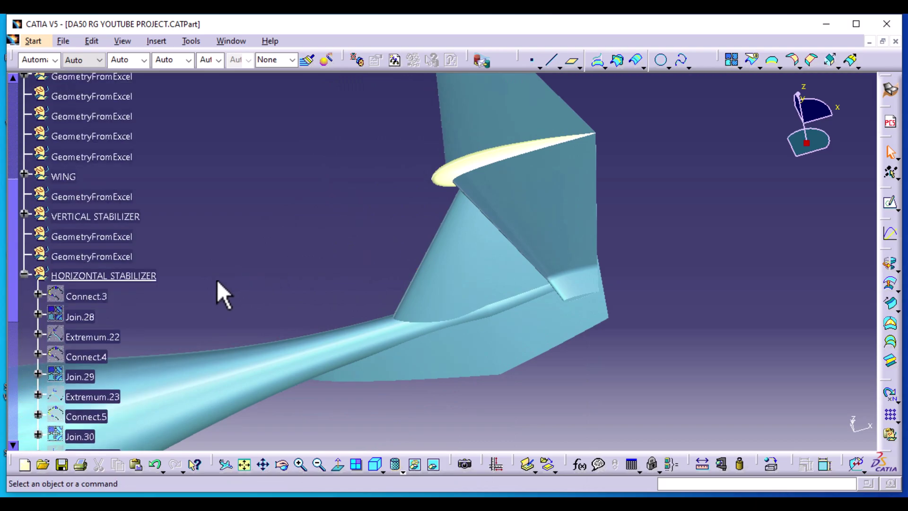
scroll(216, 279, "down", 5)
left_click(85, 267)
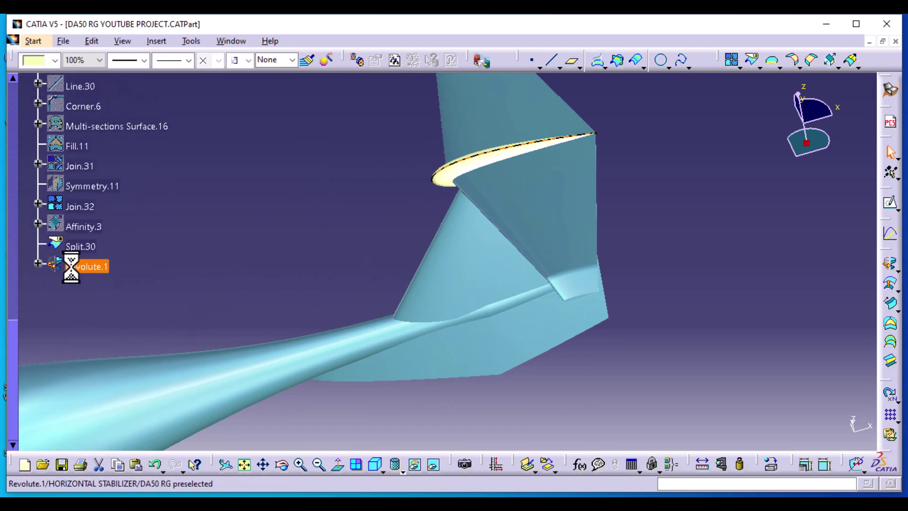
left_click(645, 385)
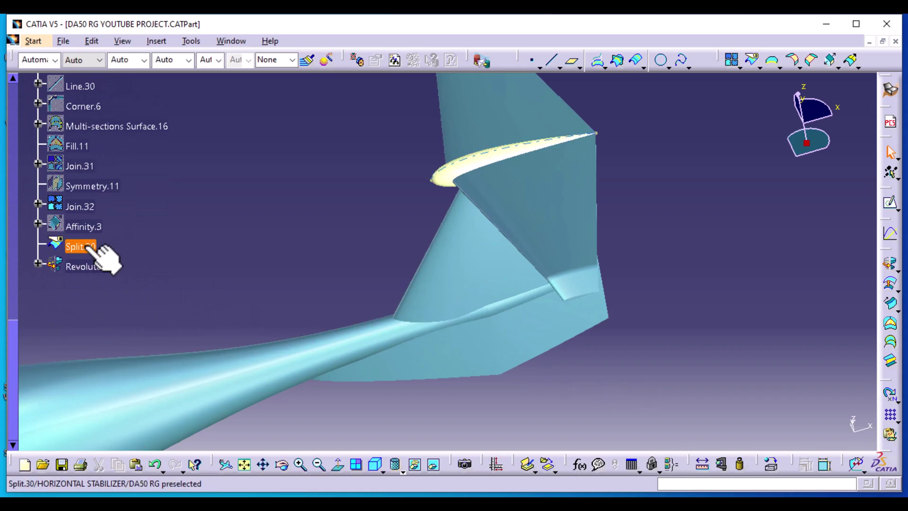
right_click(95, 247)
left_click(124, 266)
left_click(99, 267)
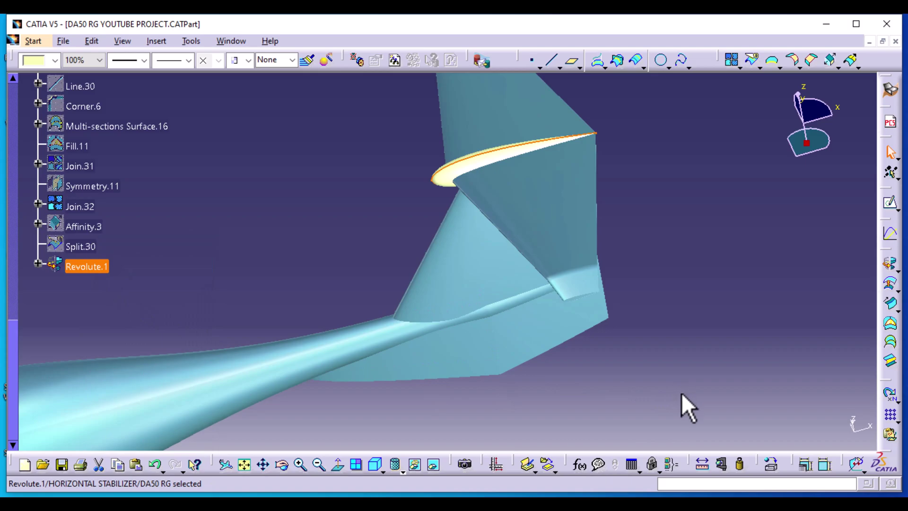
- Apply the DS Light Blue material to Revolute.1 and inspect the fin top
left_click(773, 465)
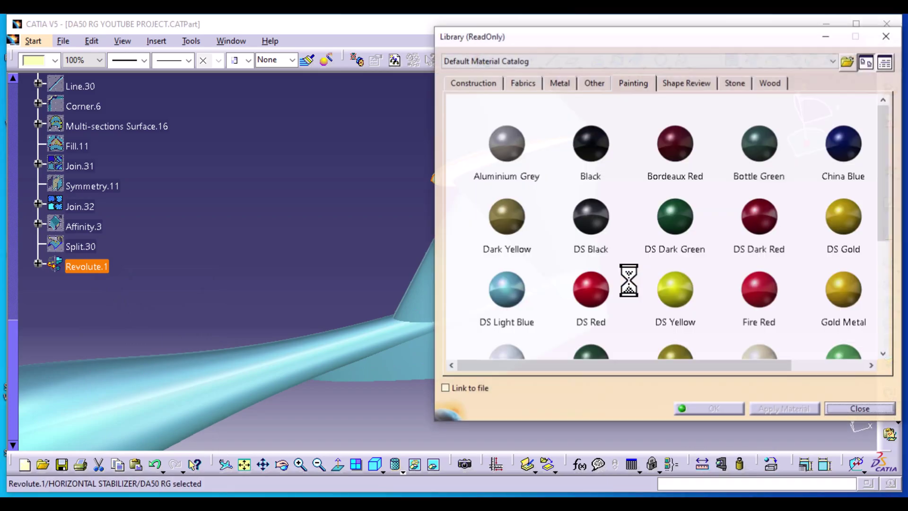
left_click(518, 290)
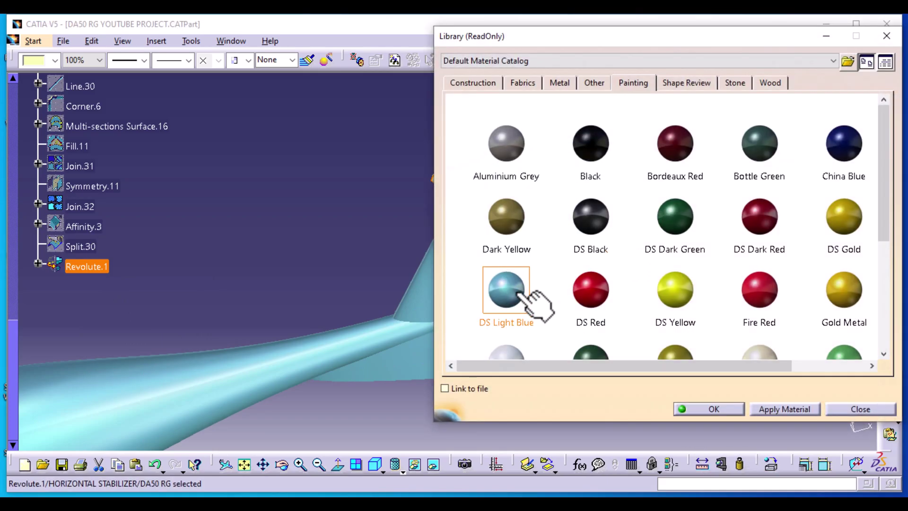
left_click(714, 406)
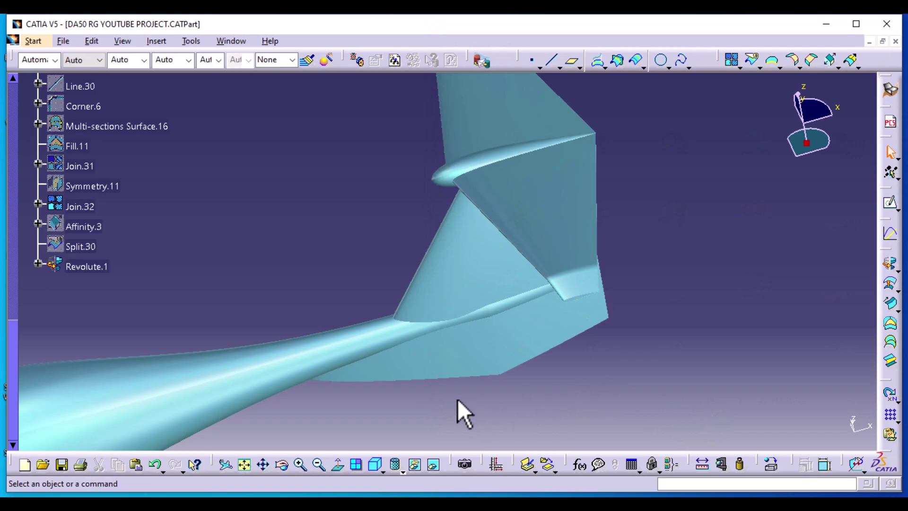
middle_click_drag(458, 399, 411, 407)
middle_click_drag(681, 349, 495, 348)
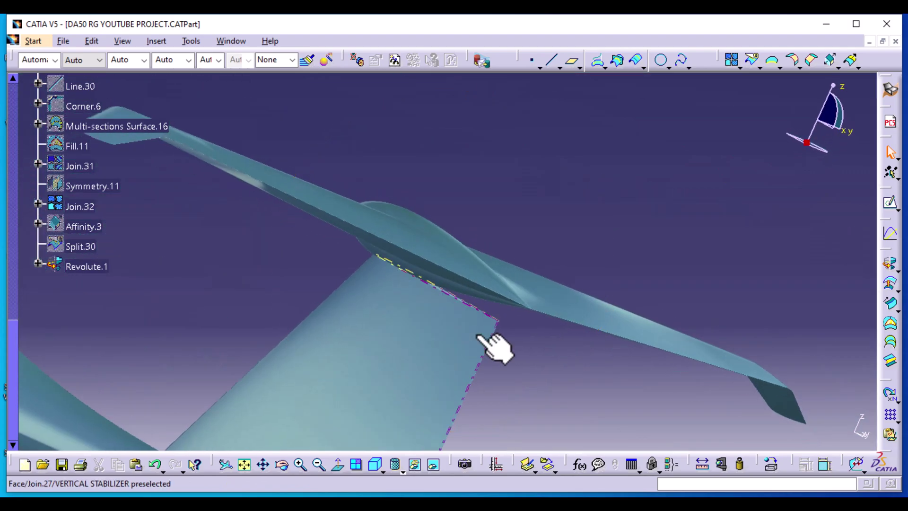
middle_click_drag(244, 279, 385, 365)
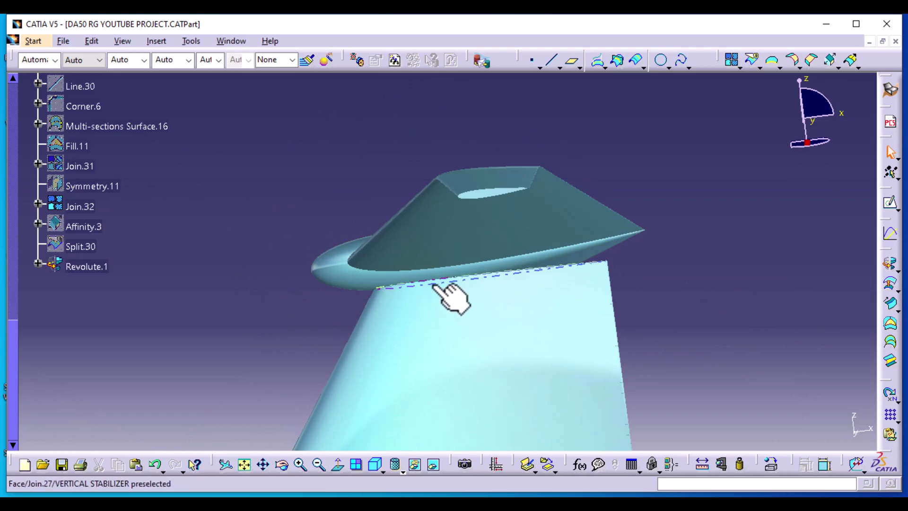
middle_click_drag(257, 222, 339, 316)
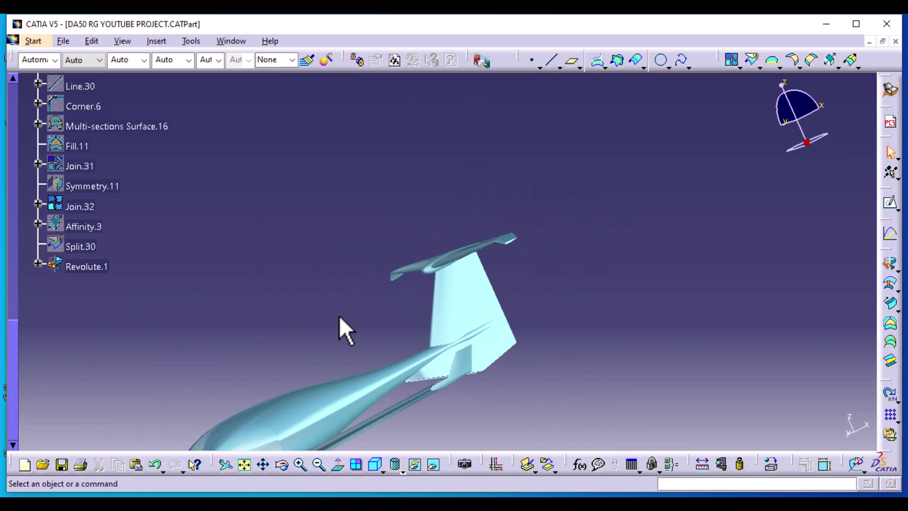
- Save the part and show the aircraft centred in the standard Left view
key("ctrl+s")
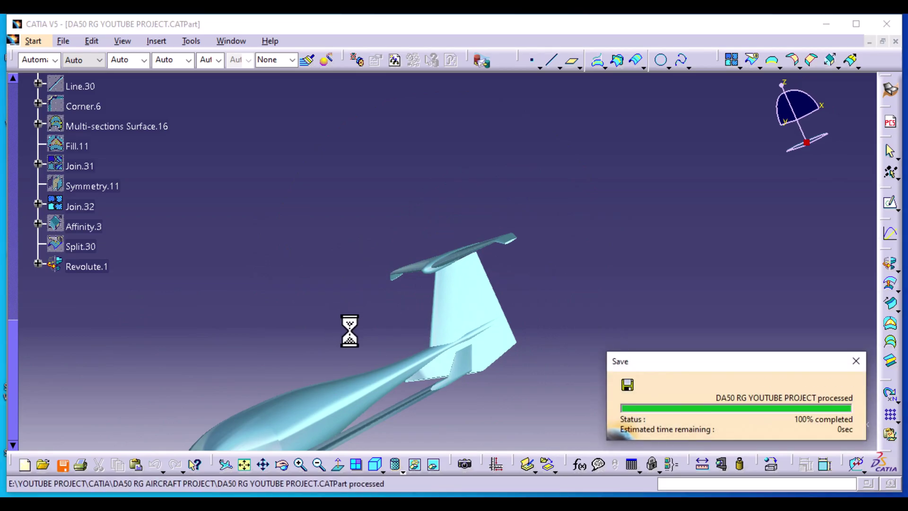
middle_click_drag(265, 342, 369, 262)
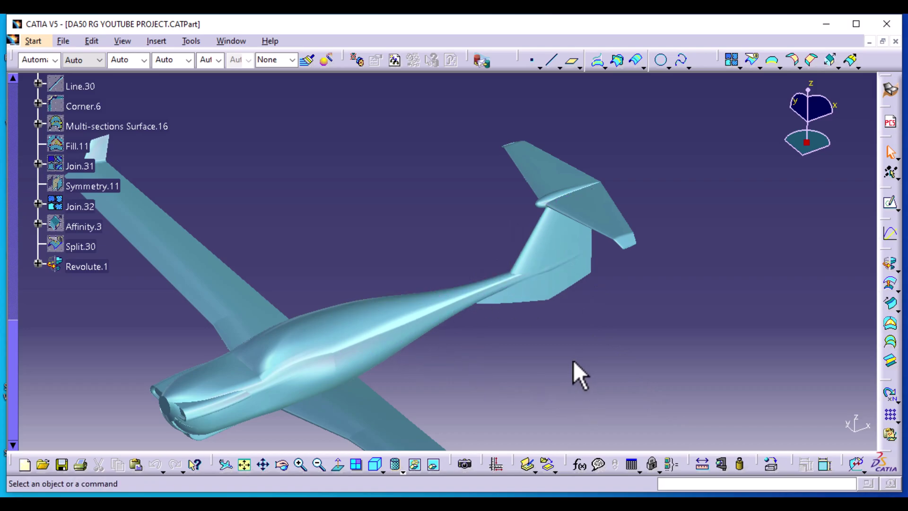
left_click(382, 471)
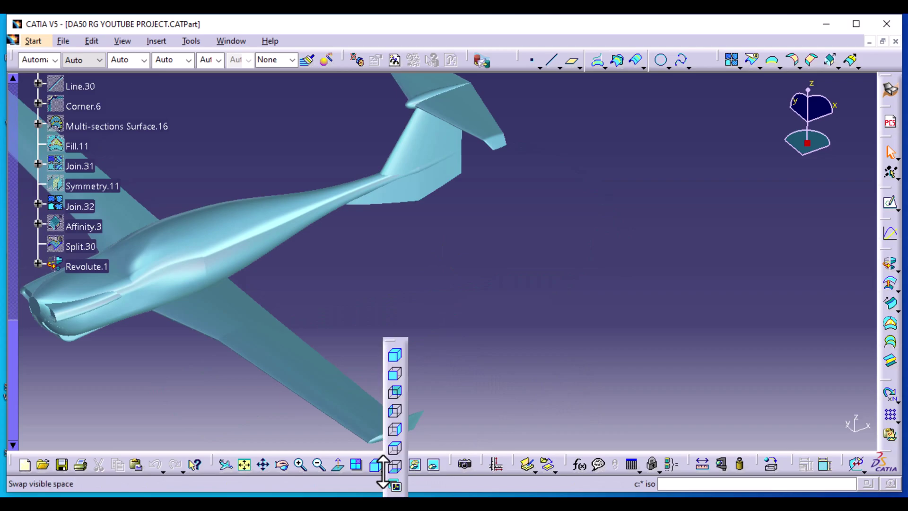
left_click(396, 410)
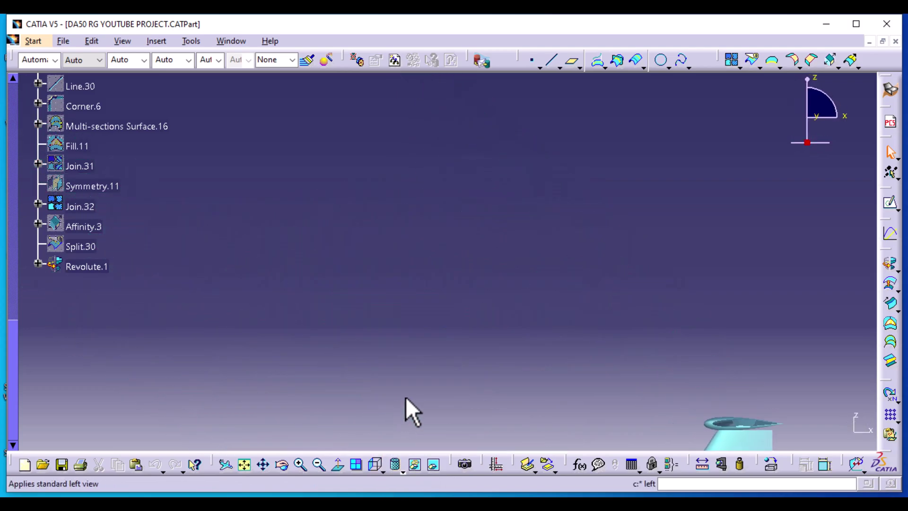
middle_click_drag(454, 373, 308, 133)
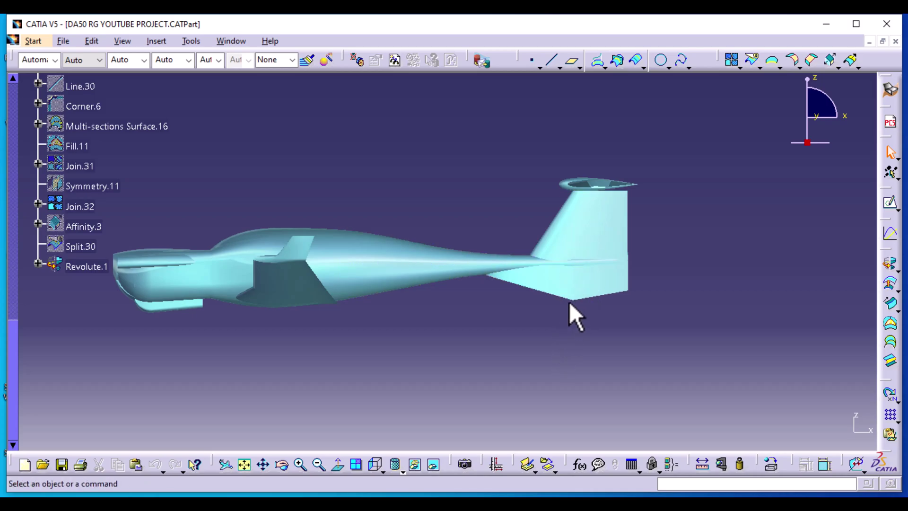
- Create Plane.18 offset 5748mm from the yz plane at the aircraft tail
left_click(573, 62)
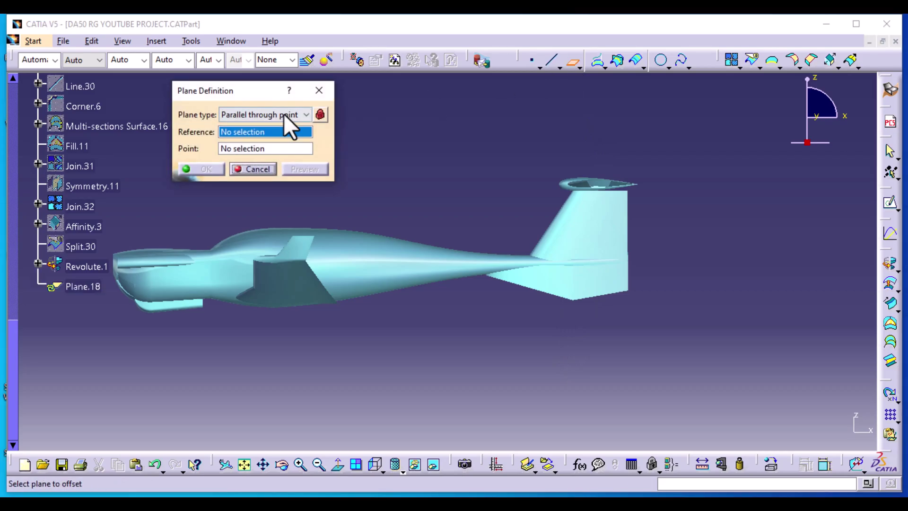
right_click(269, 133)
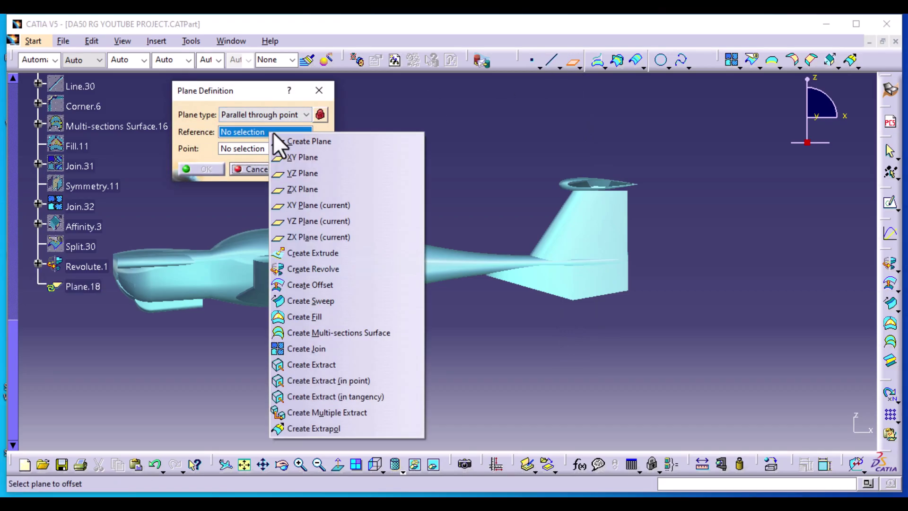
left_click(313, 173)
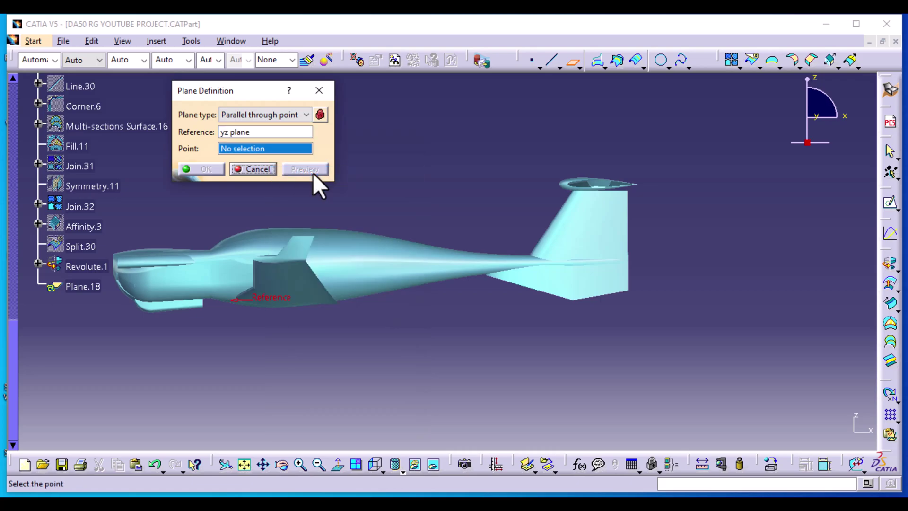
left_click(307, 115)
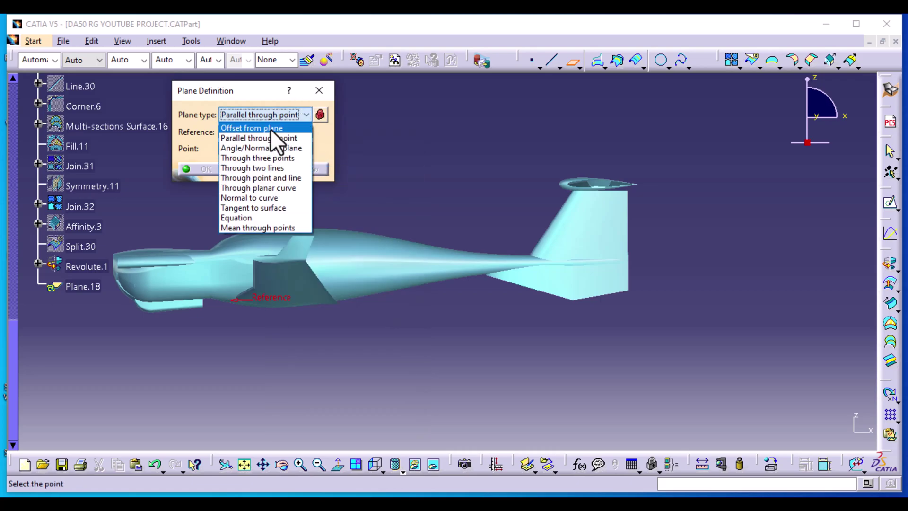
left_click(271, 129)
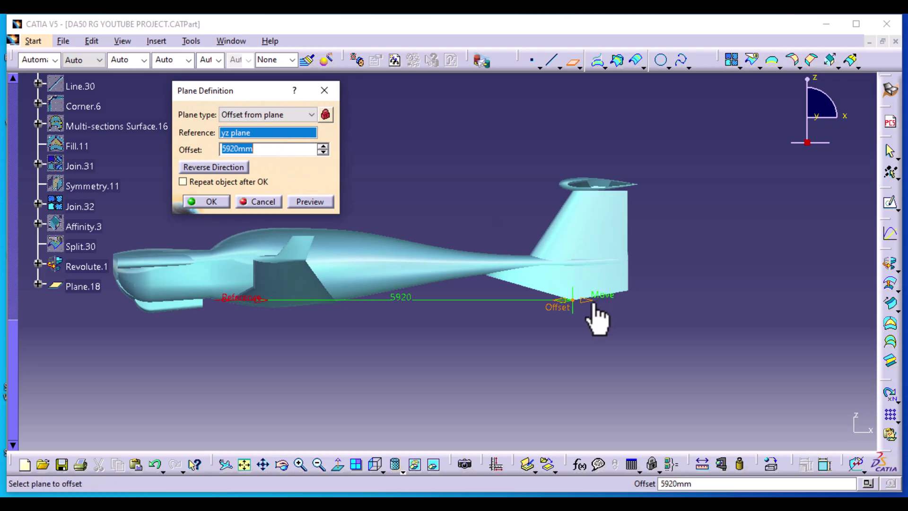
left_click_drag(597, 318, 582, 305)
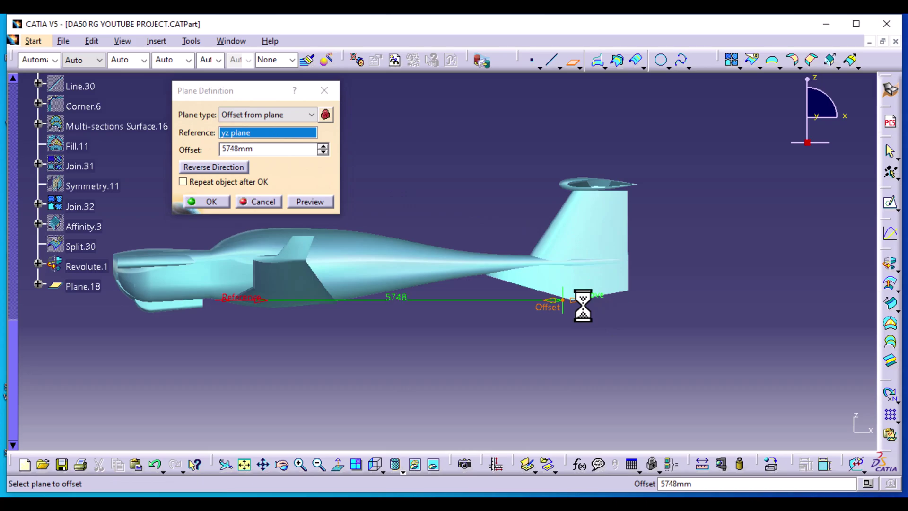
middle_click_drag(598, 338, 588, 282)
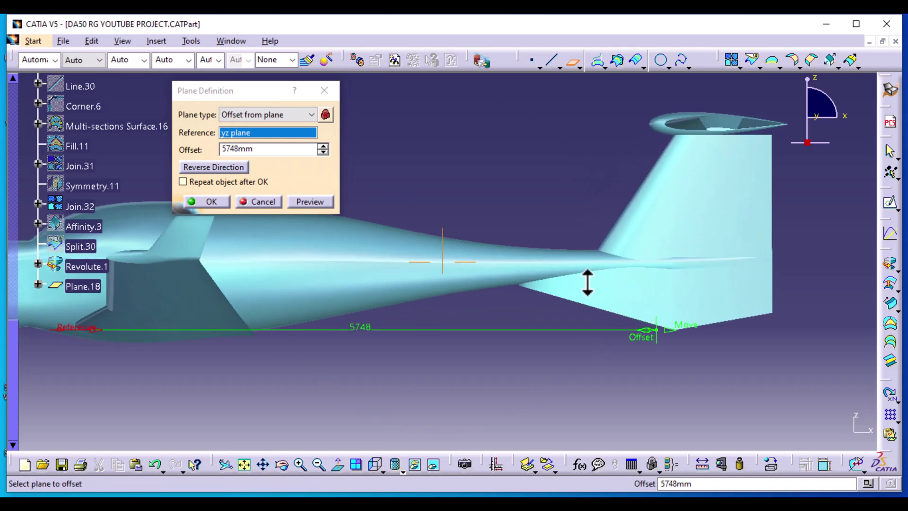
middle_click_drag(590, 199, 479, 209)
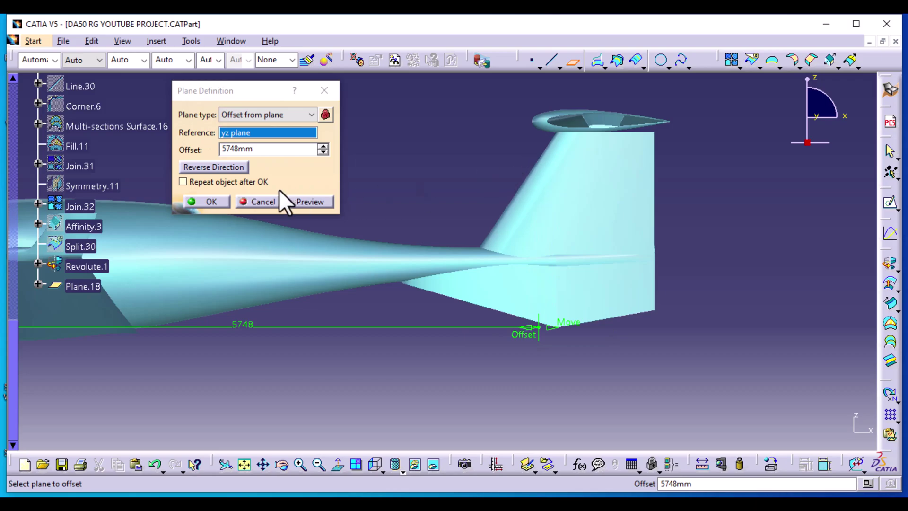
left_click(211, 202)
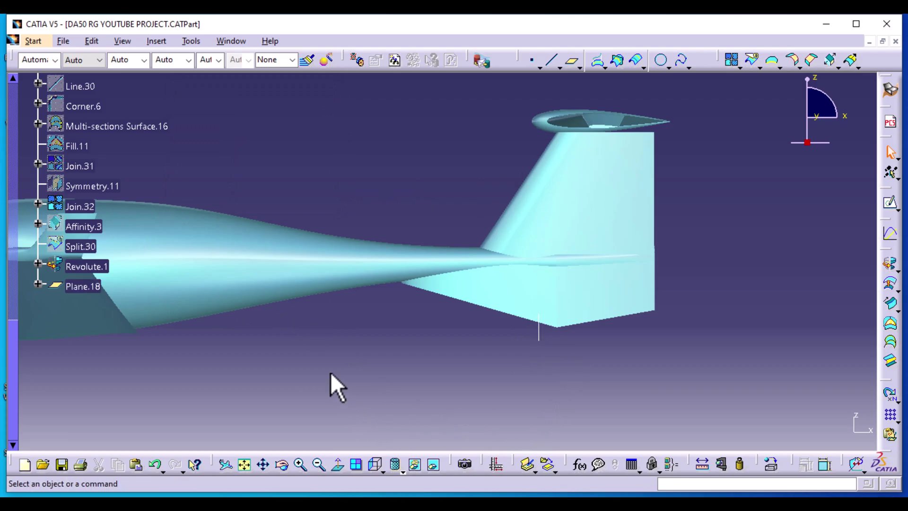
- Hide the NOSE and FUSELAGE geometrical sets
middle_click_drag(335, 385, 496, 391)
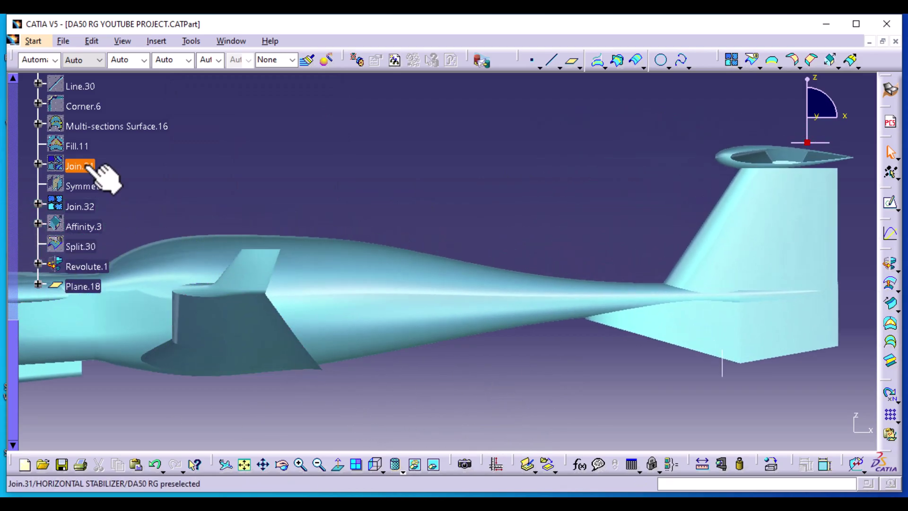
scroll(85, 160, "up", 6)
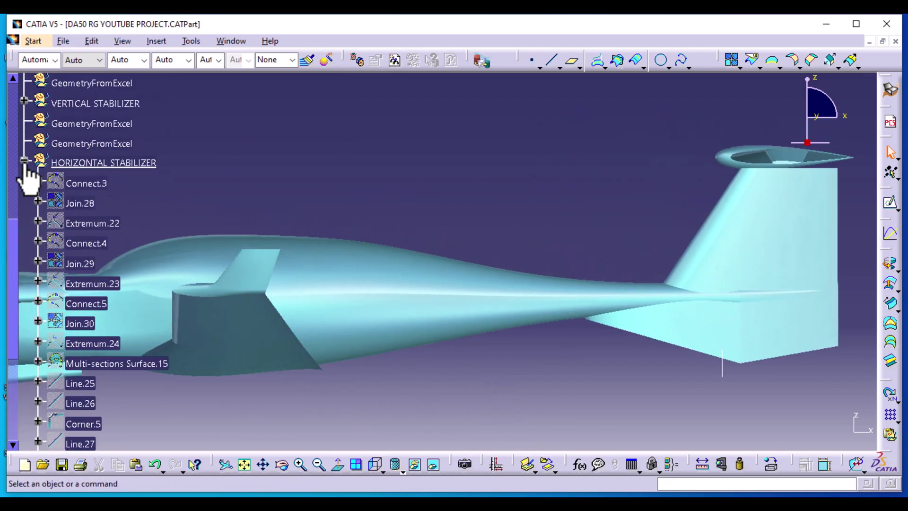
left_click(24, 161)
scroll(38, 186, "up", 4)
scroll(39, 186, "up", 1)
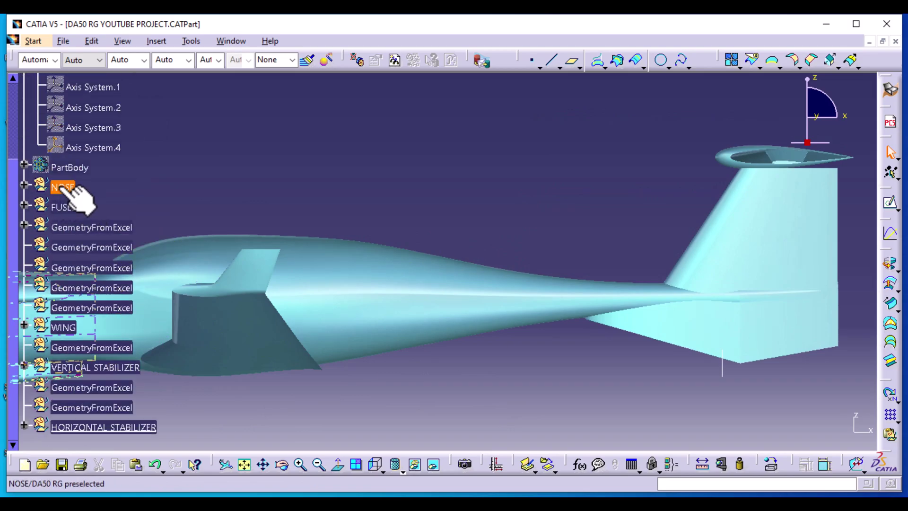
right_click(61, 187)
left_click(94, 226)
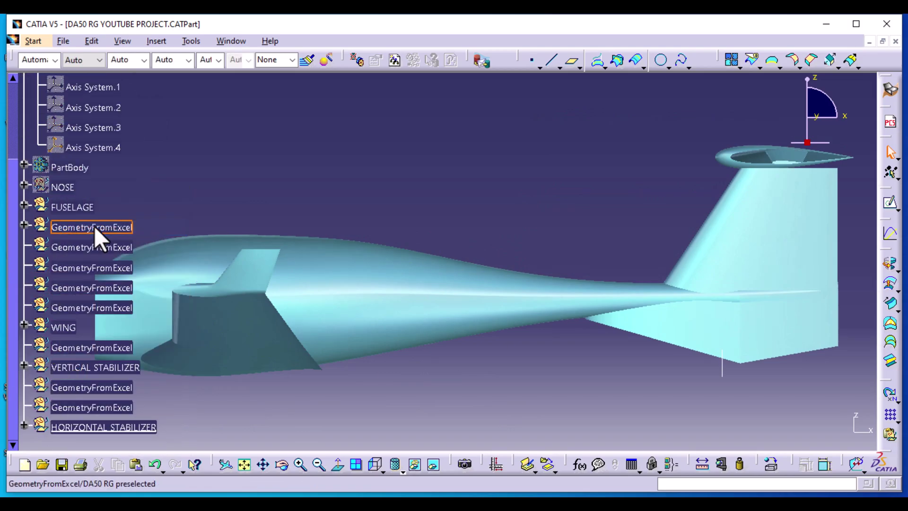
right_click(89, 211)
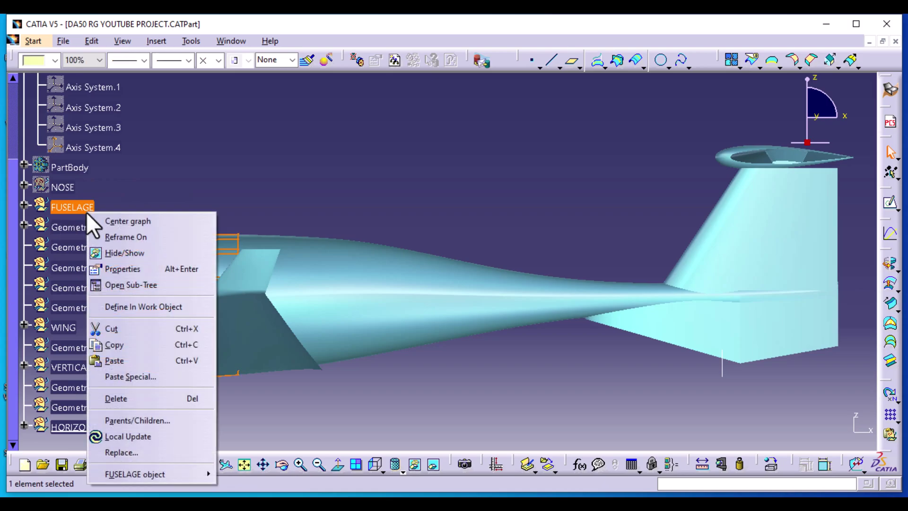
left_click(121, 256)
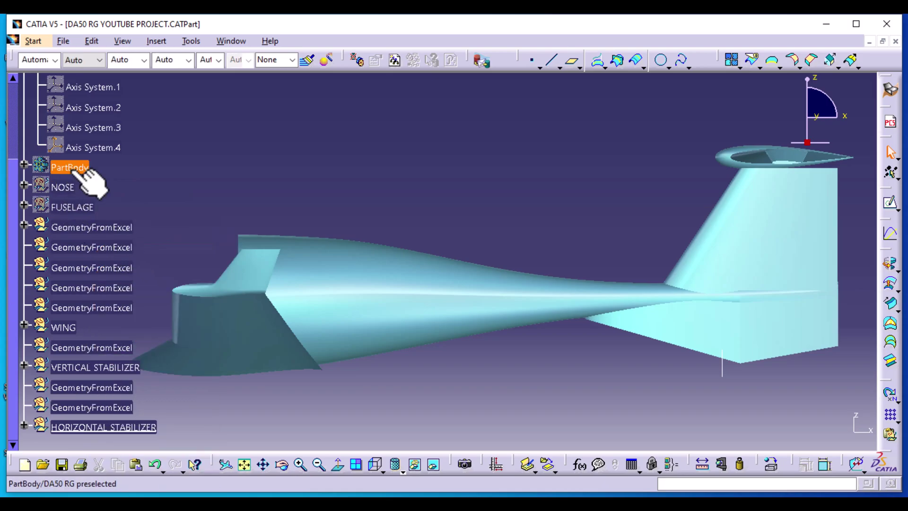
- Hide the WING set and select Plane.18 at the tail
scroll(85, 221, "up", 3)
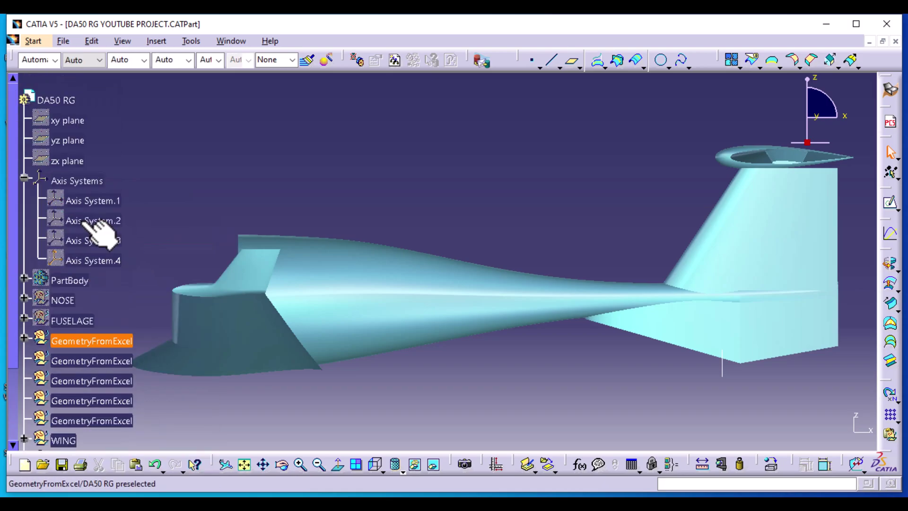
left_click(24, 178)
scroll(93, 279, "down", 2)
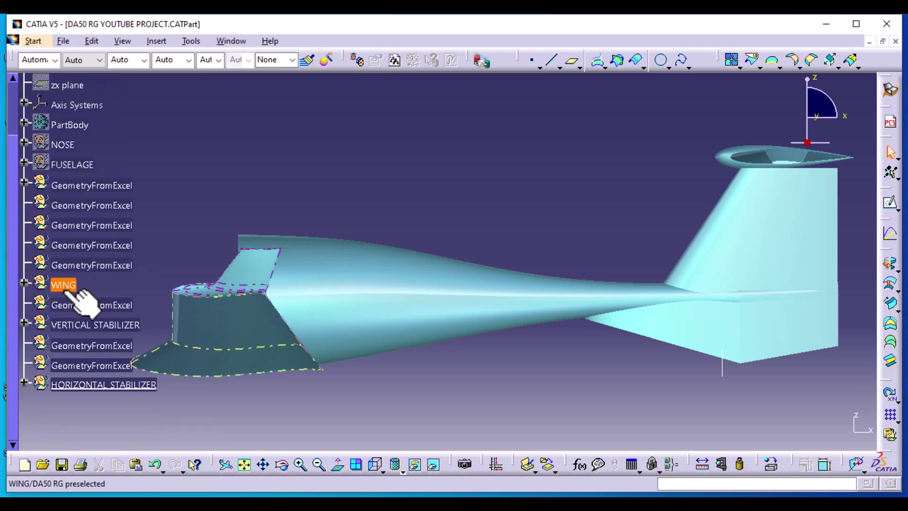
right_click(64, 285)
left_click(144, 63)
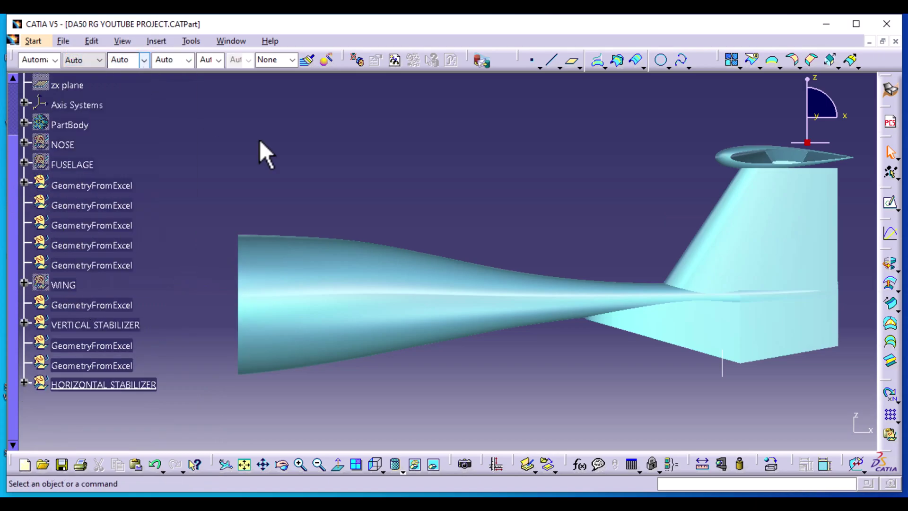
middle_click_drag(573, 381, 266, 317)
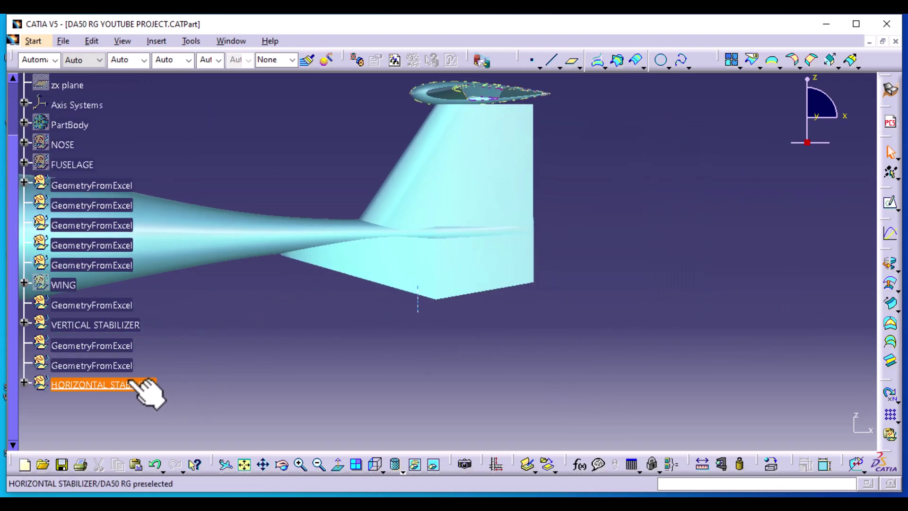
left_click(417, 305)
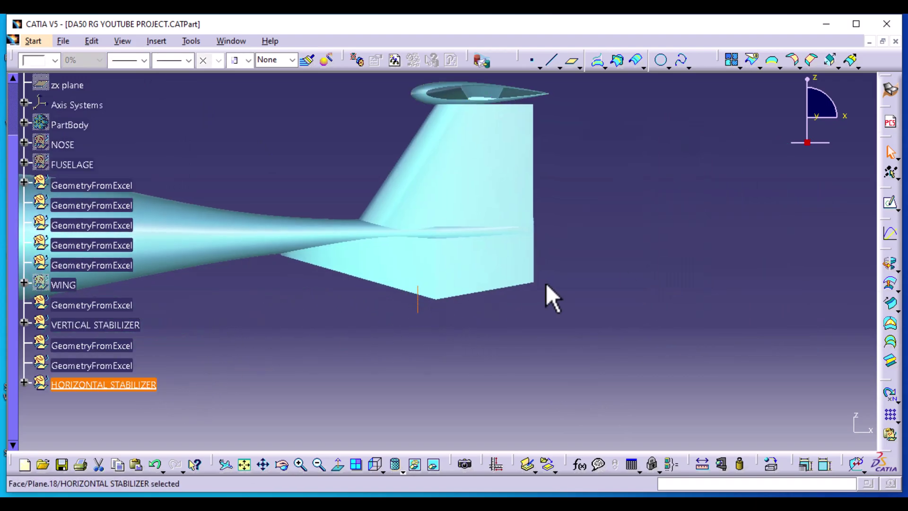
- Start a sketch on the selected plane and zoom onto the tail and horizontal stabilizer
left_click(890, 203)
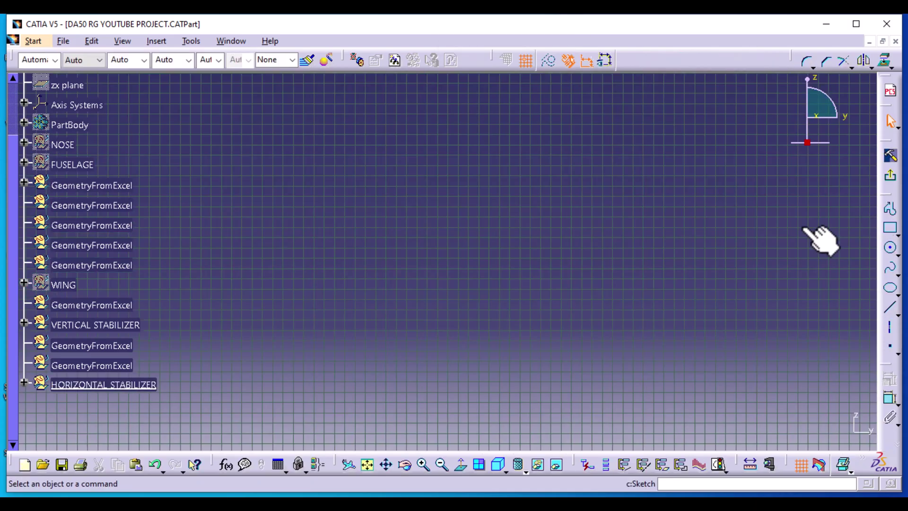
left_click(367, 465)
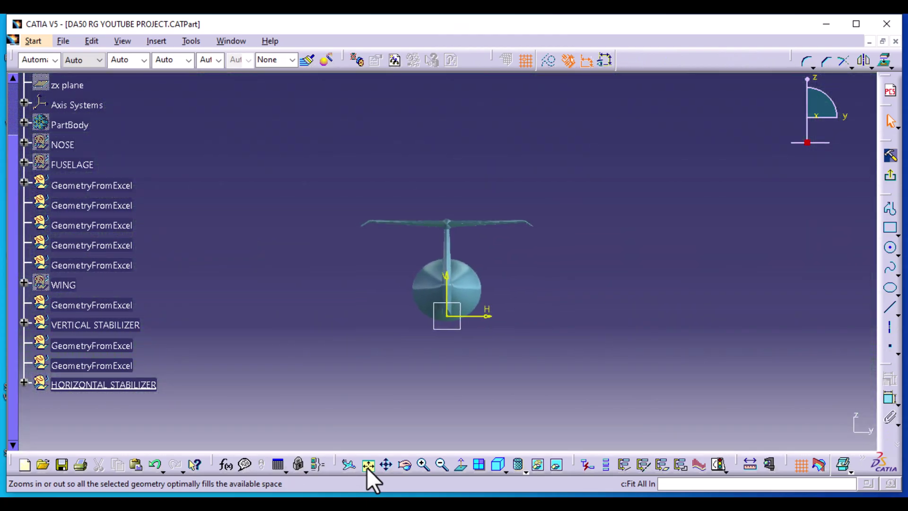
mouse_move(435, 407)
middle_mouse_down()
mouse_move(438, 349)
mouse_move(470, 259)
middle_mouse_up()
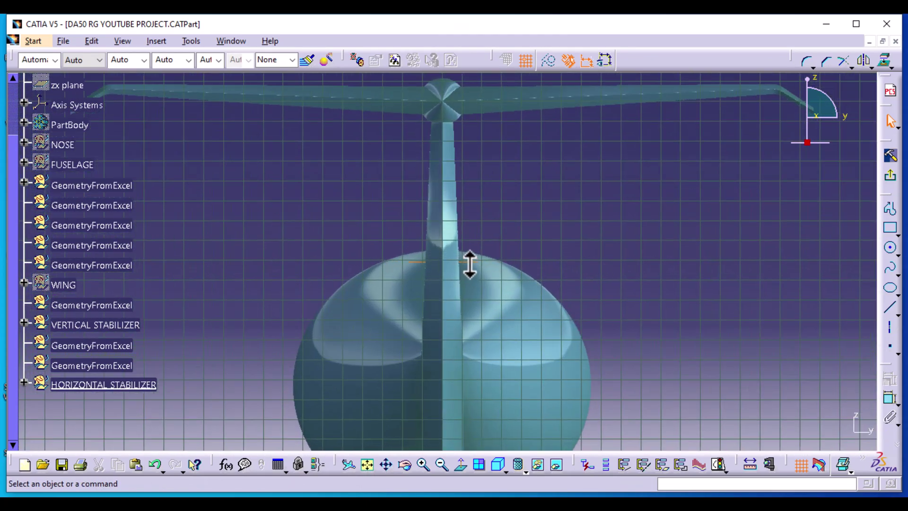
mouse_move(723, 395)
middle_mouse_down()
mouse_move(718, 280)
mouse_move(719, 349)
mouse_move(683, 334)
mouse_move(685, 362)
middle_mouse_up()
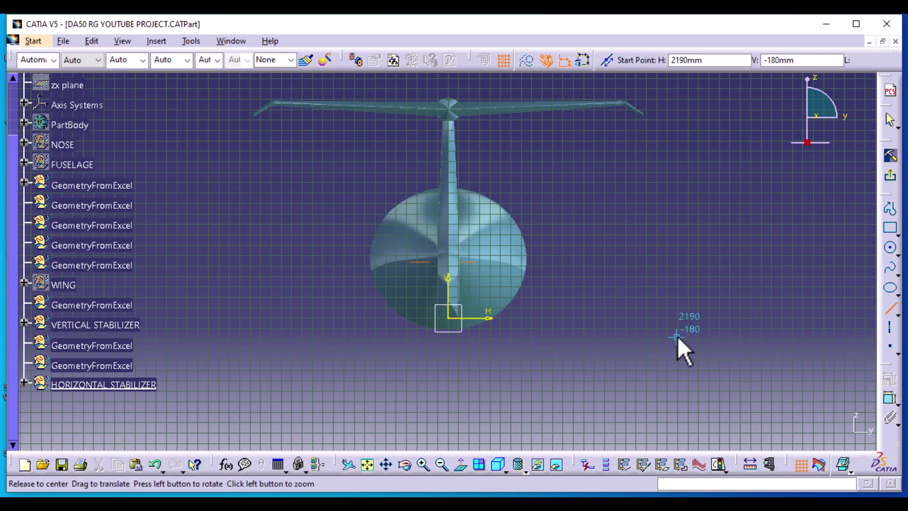
middle_click_drag(683, 349, 680, 294)
middle_click_drag(563, 186, 600, 239)
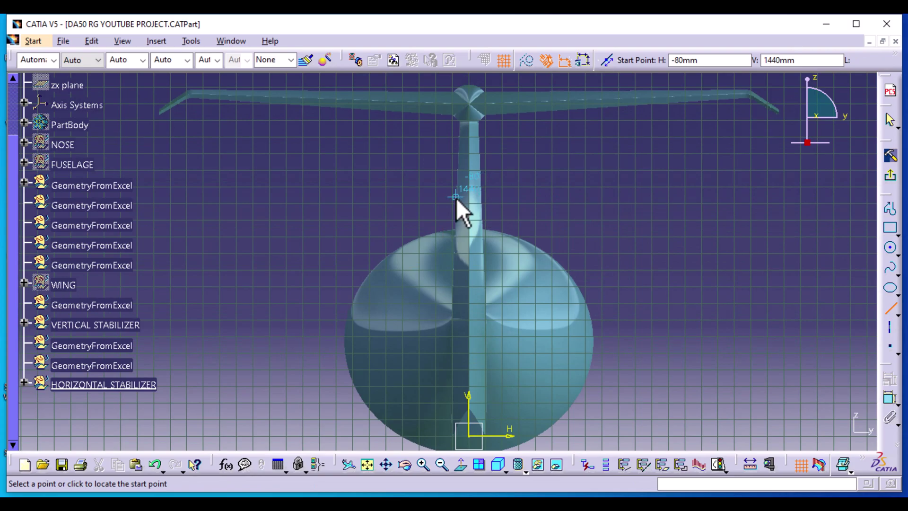
- Draw a vertical line down from the fuselage edge, then a spline from its end up the fin
left_click(461, 231)
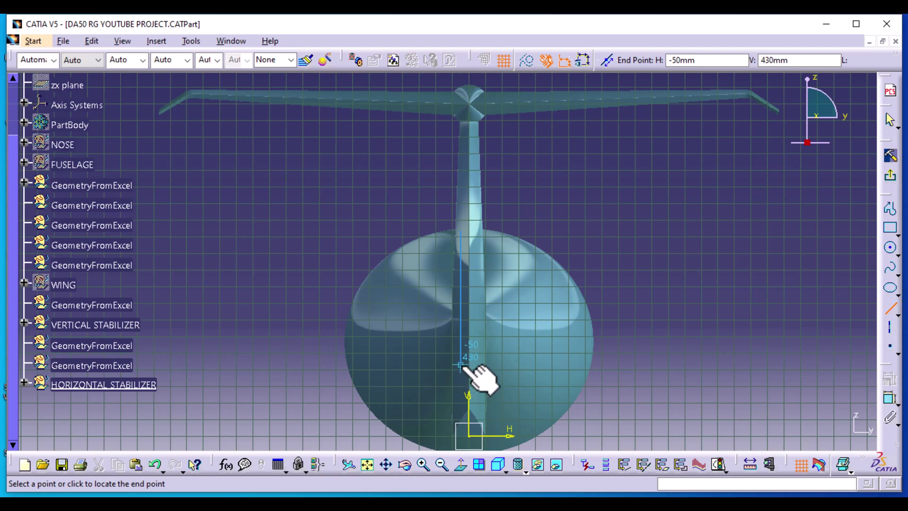
left_click(461, 363)
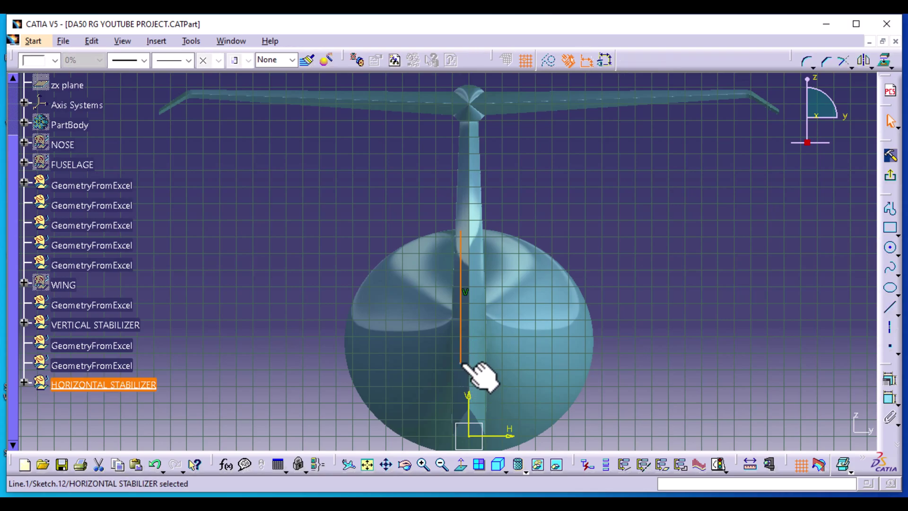
left_click(633, 269)
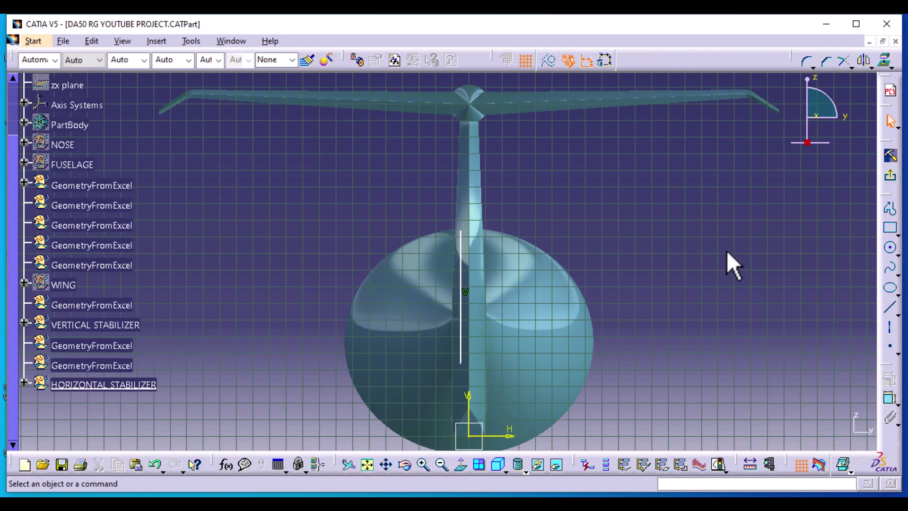
left_click(891, 272)
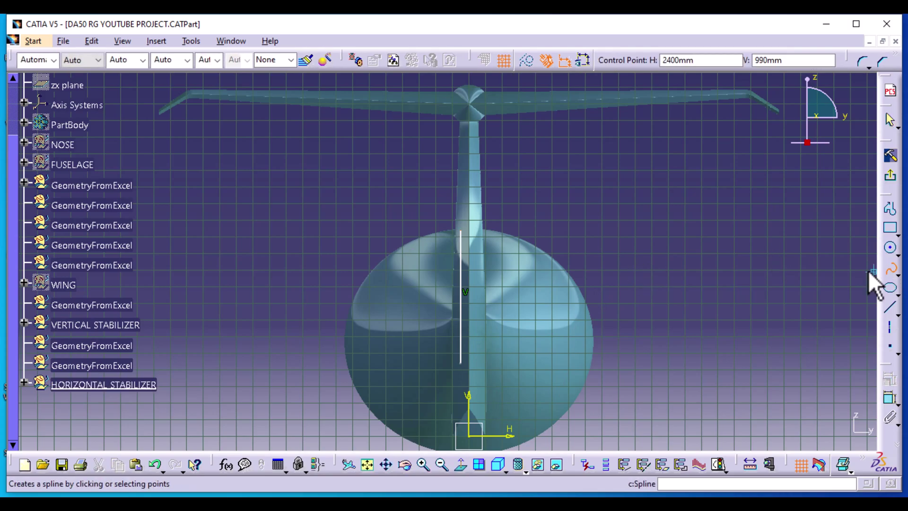
left_click(461, 230)
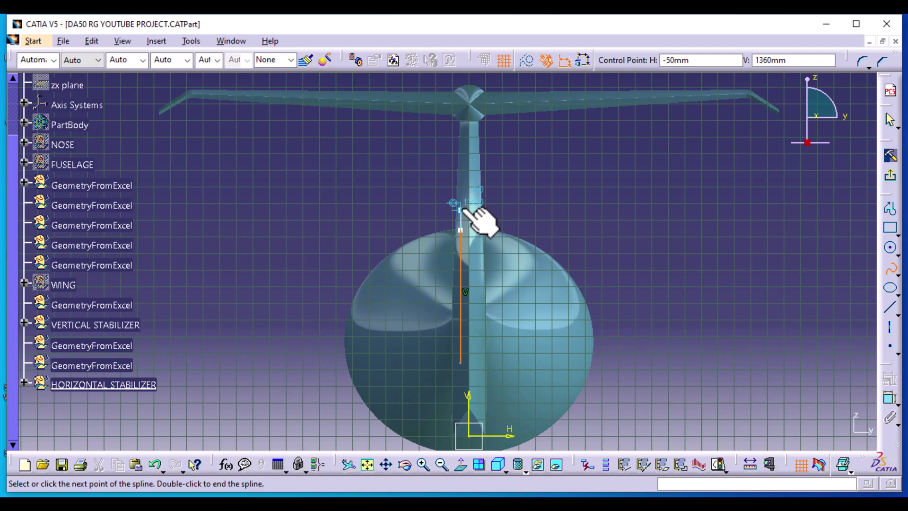
left_click(463, 205)
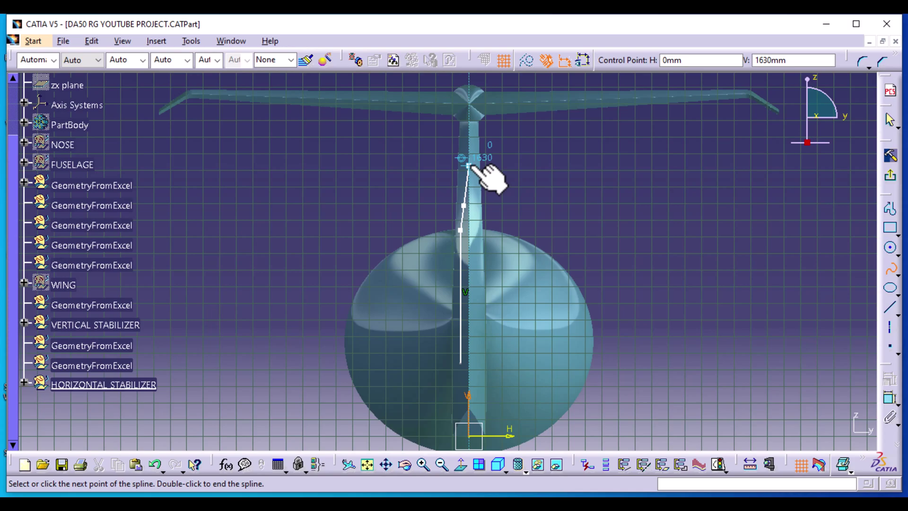
double_click(473, 160)
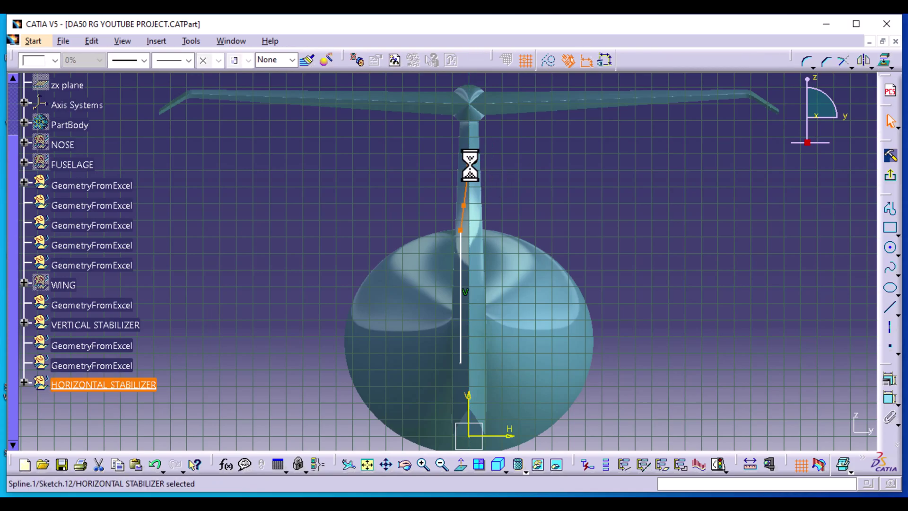
left_click(463, 208)
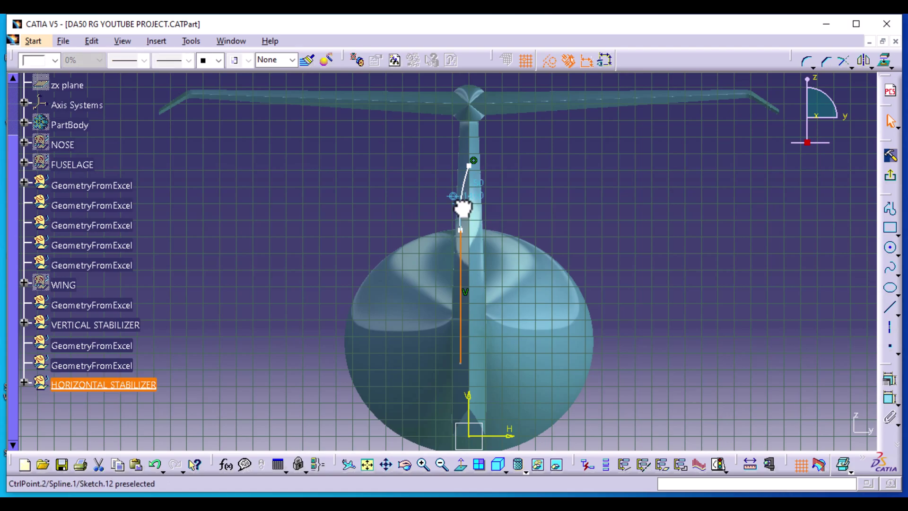
left_click(559, 207)
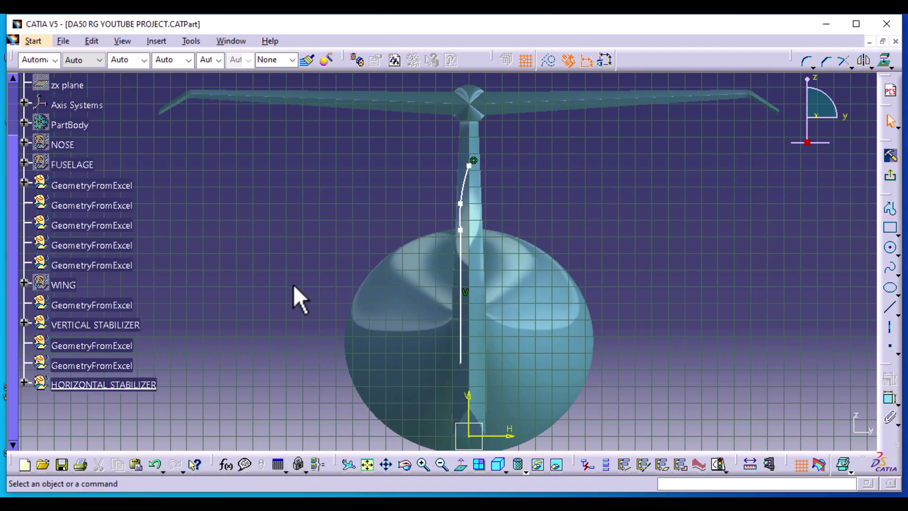
- Raise the curve's lower end and move the vertical line so its offset goes from 70 to 50
middle_click_drag(308, 235, 410, 258)
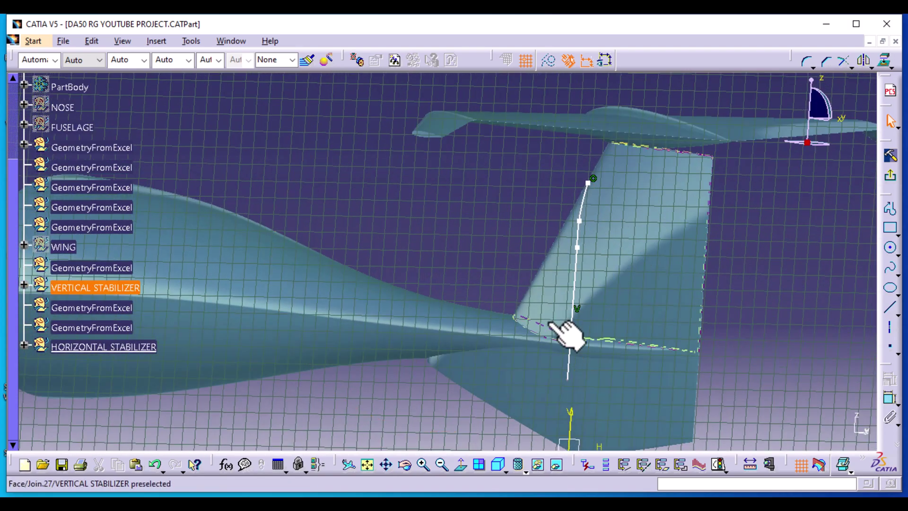
left_click_drag(568, 378, 573, 347)
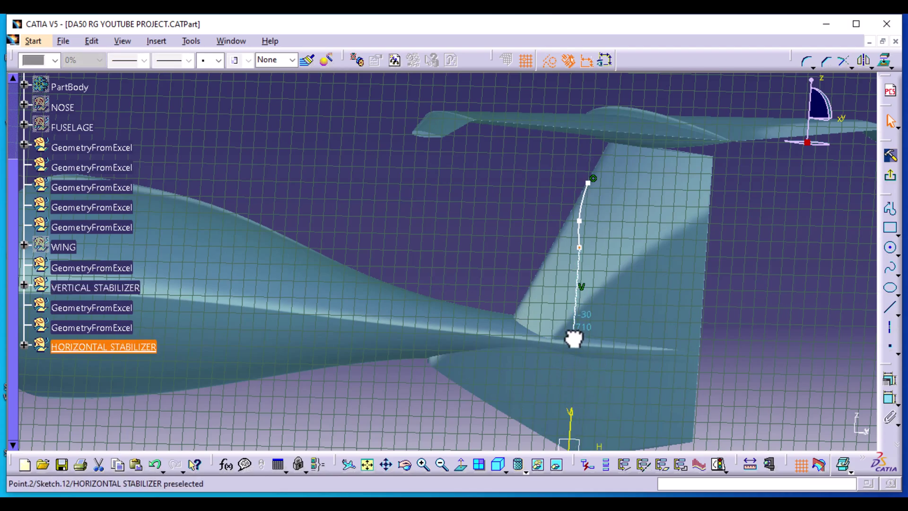
left_click(462, 463)
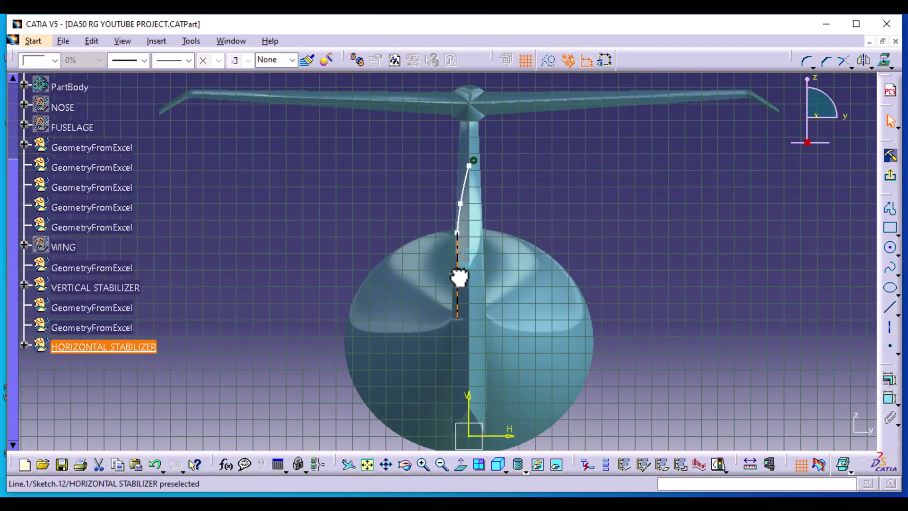
left_click_drag(458, 278, 462, 277)
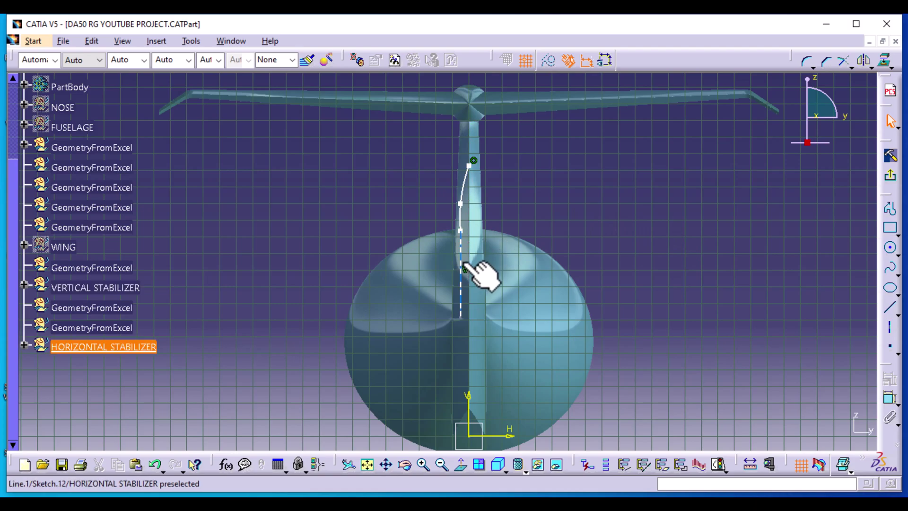
- Reshape the fairing spline by dragging one of its control points
left_click(461, 222)
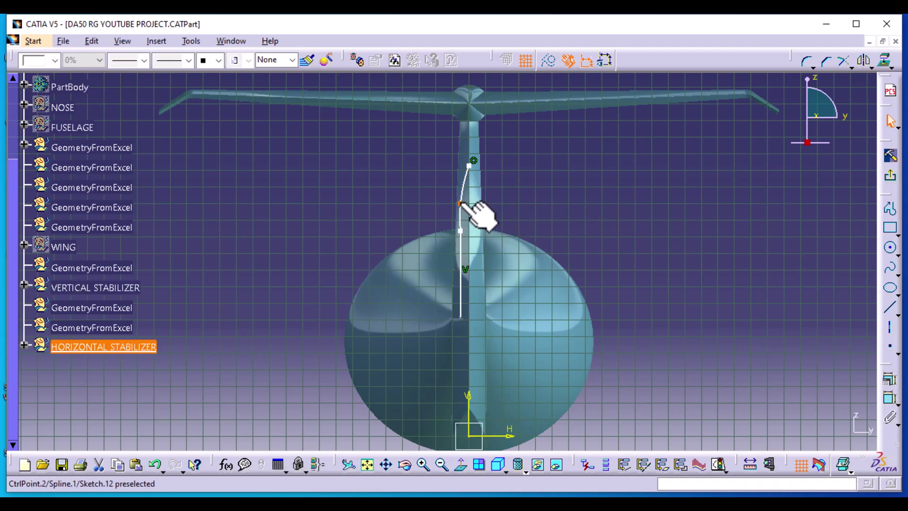
left_click_drag(466, 197, 463, 190)
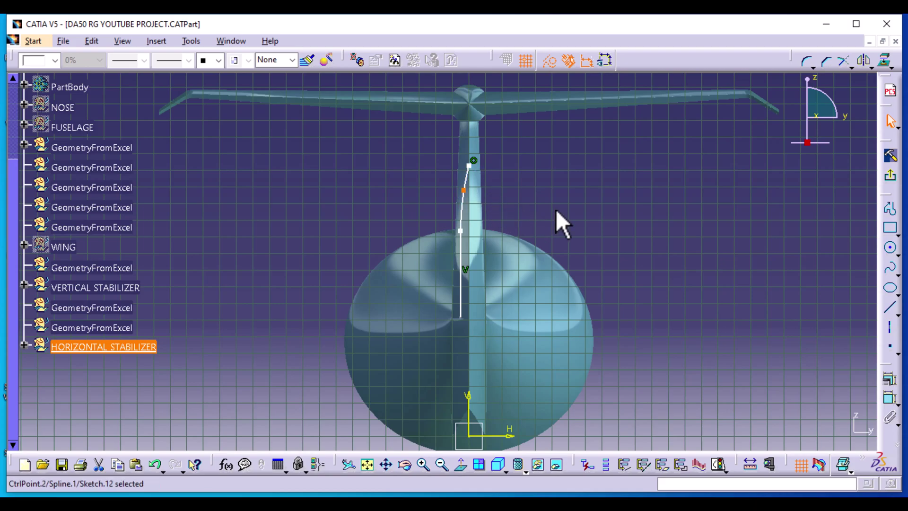
left_click(554, 203)
- Mirror the vertical line and fairing spline about the V axis
left_click(462, 280)
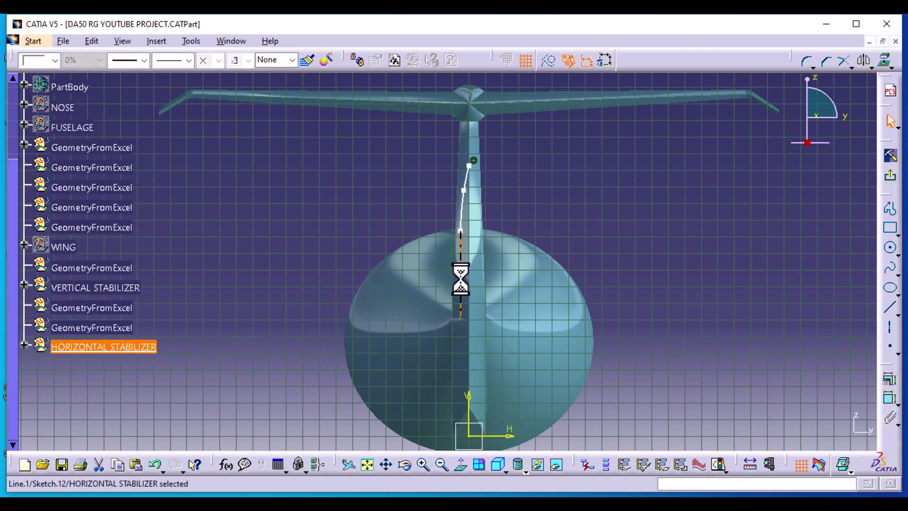
left_click(465, 214, "ctrl")
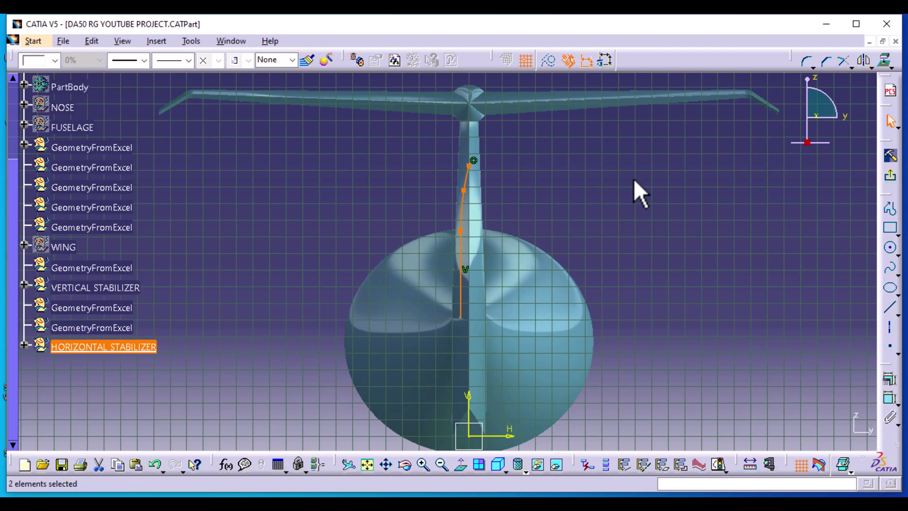
left_click(864, 64)
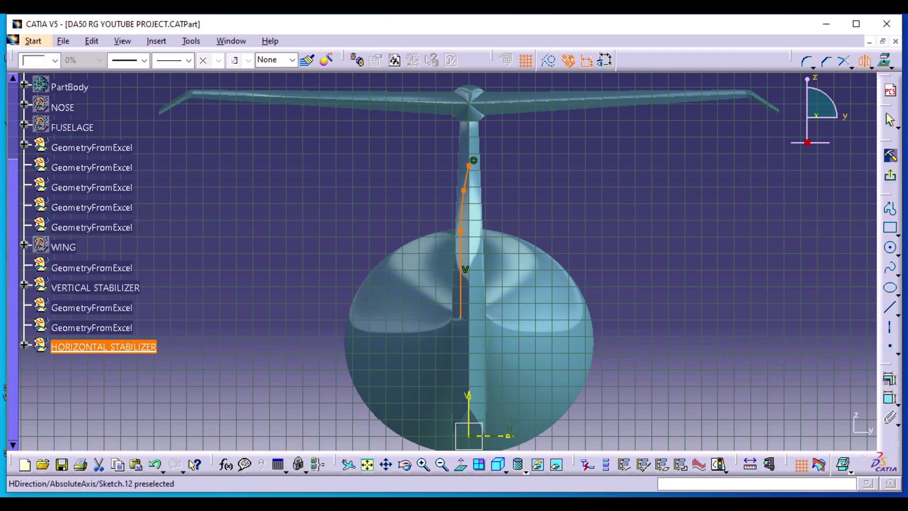
left_click(469, 405)
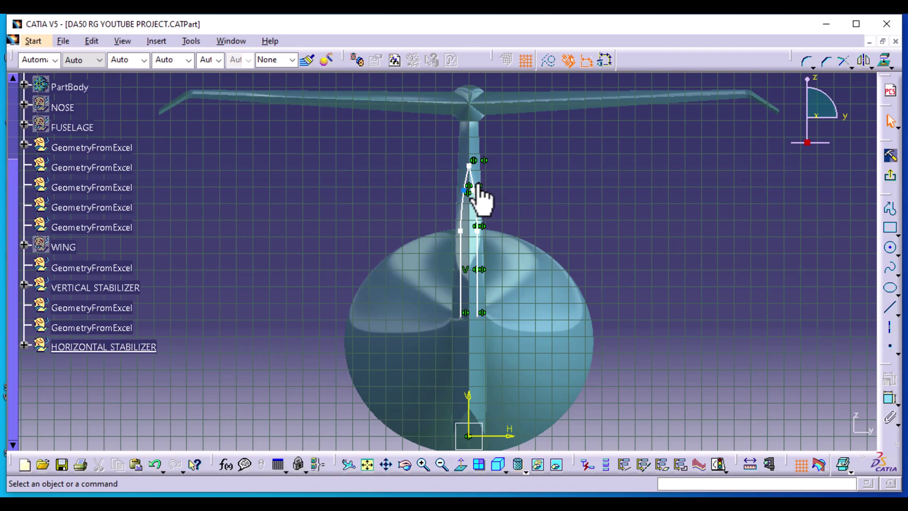
mouse_move(623, 251)
middle_mouse_down()
mouse_move(623, 191)
mouse_move(624, 254)
middle_mouse_up()
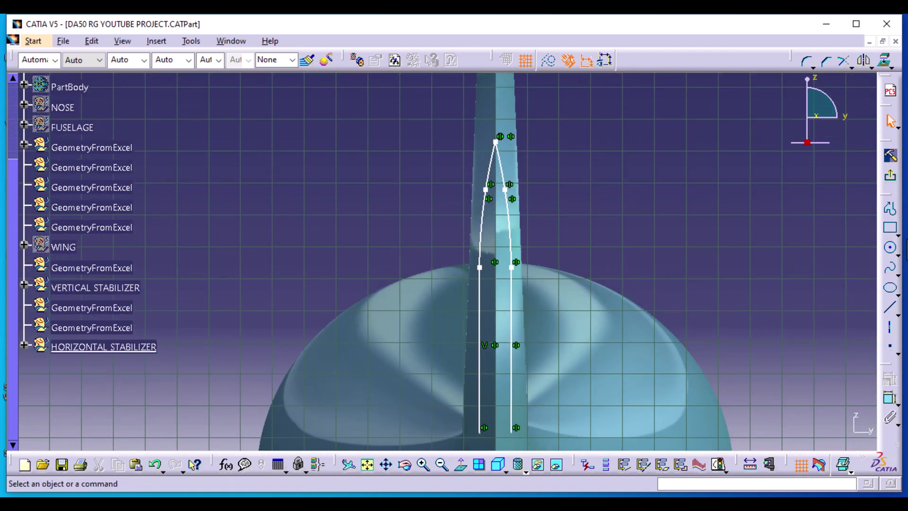
- Add a corner arc joining the two mirrored splines at the tip, undoing a trial tip move
left_click(807, 61)
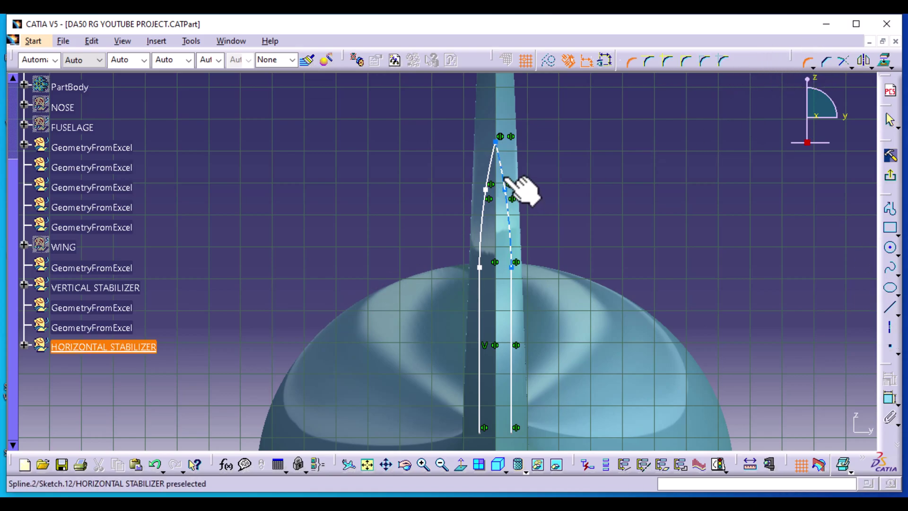
left_click(492, 171)
left_click(504, 176)
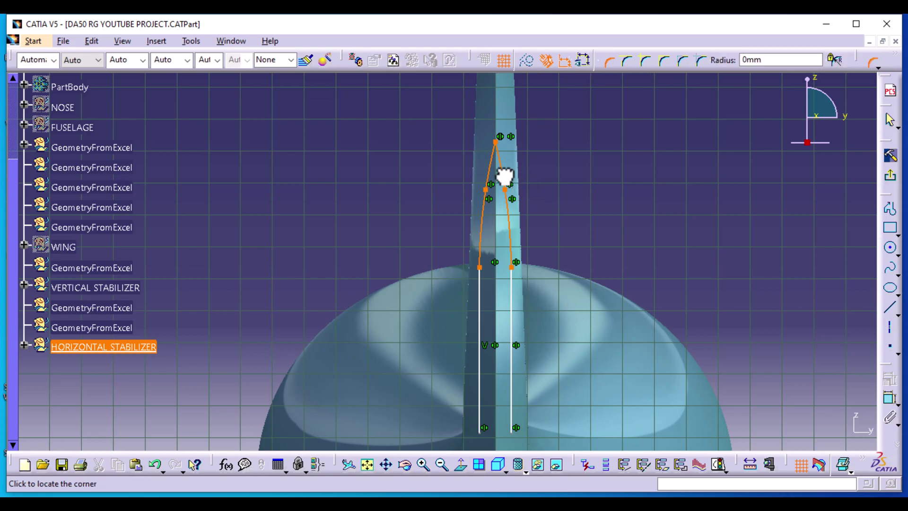
left_click(497, 161)
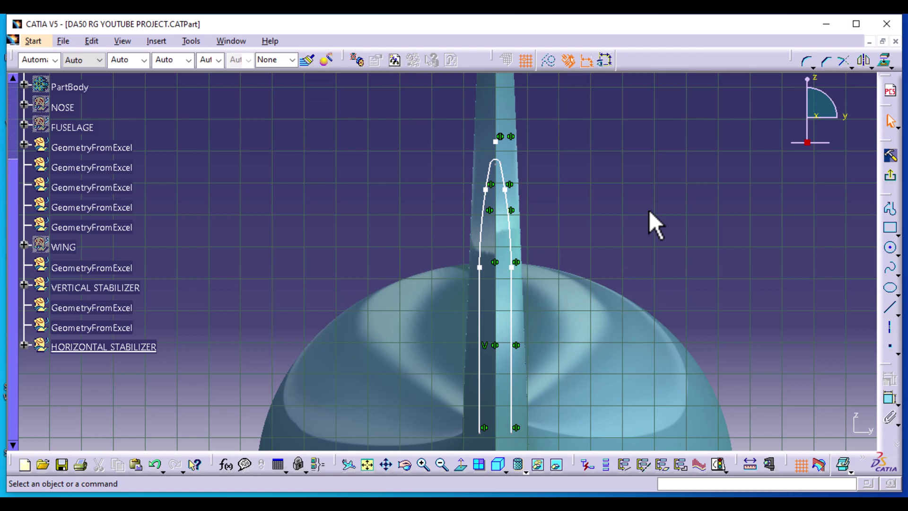
left_click_drag(498, 158, 496, 164)
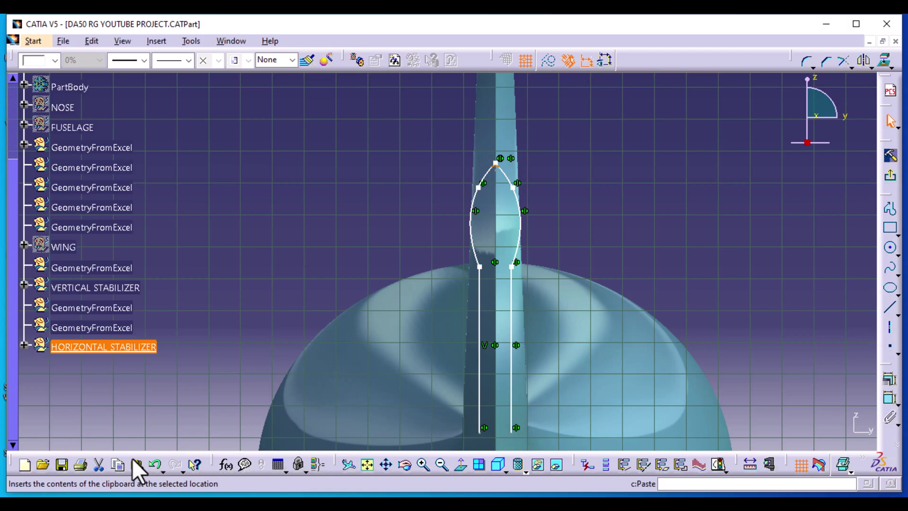
left_click(156, 466)
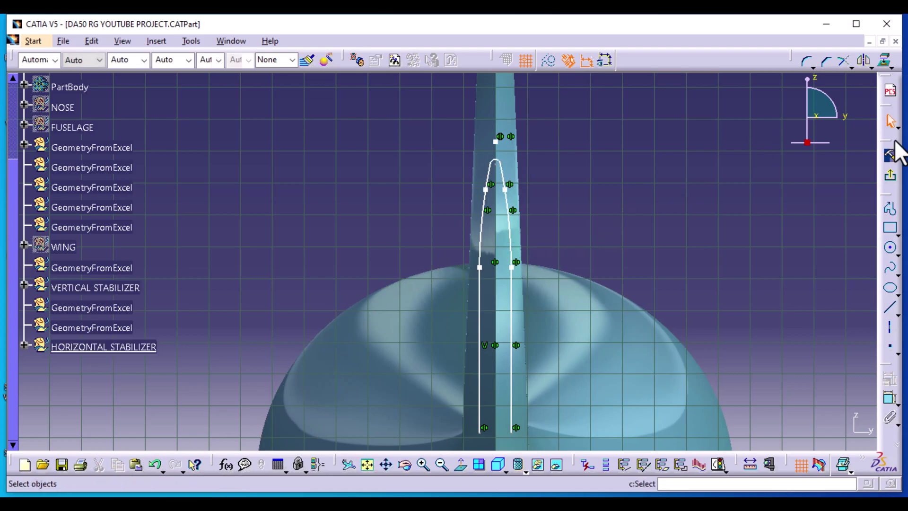
- Exit Sketch.12, orbit and pan to a side view of the tail, and scroll the tree to the top
left_click(890, 156)
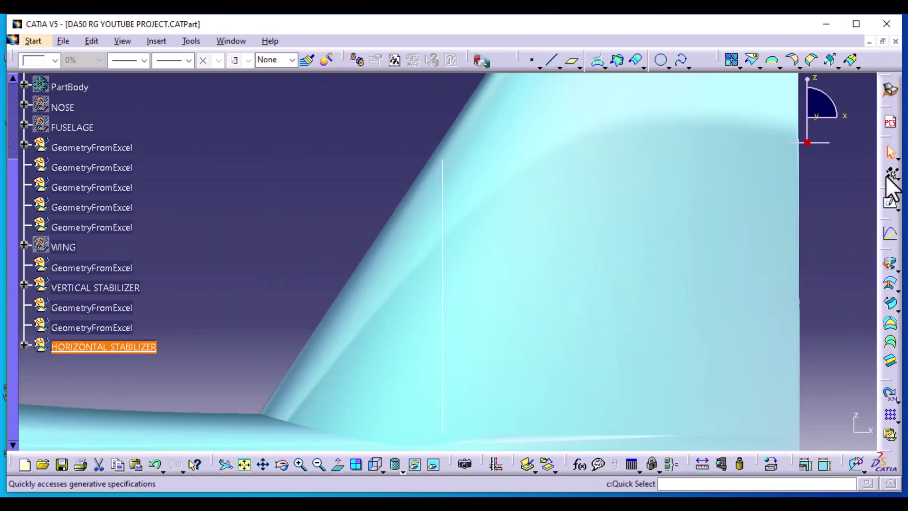
middle_click_drag(231, 180, 253, 309)
middle_click_drag(300, 222, 360, 264)
left_click(632, 257)
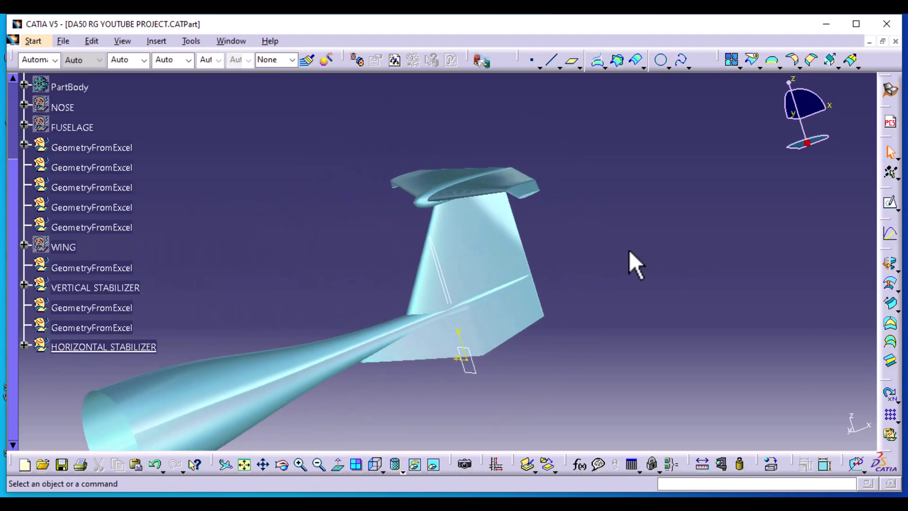
middle_click_drag(644, 243, 566, 307)
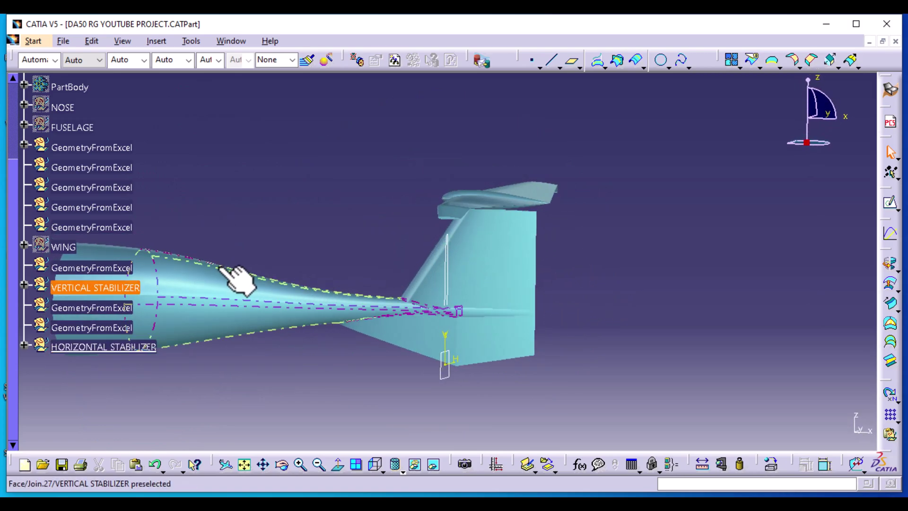
middle_click_drag(314, 421, 501, 422)
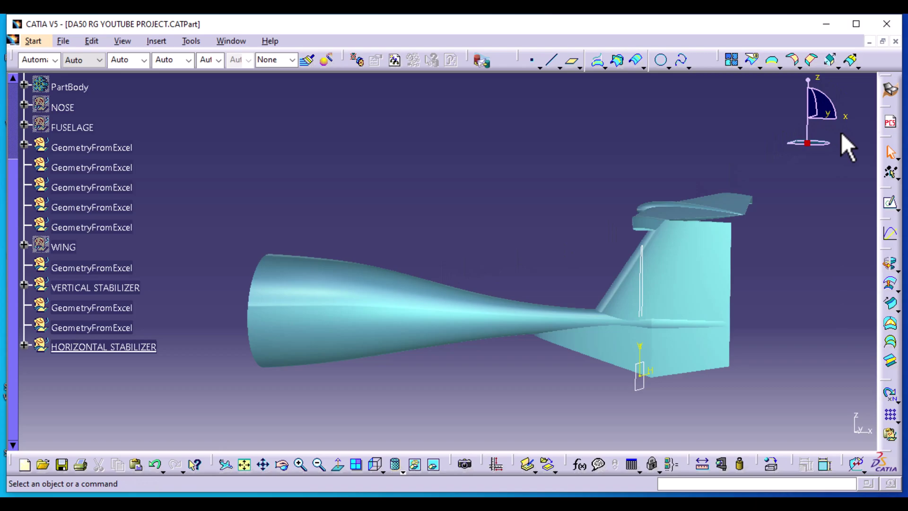
left_click_drag(16, 270, 10, 138)
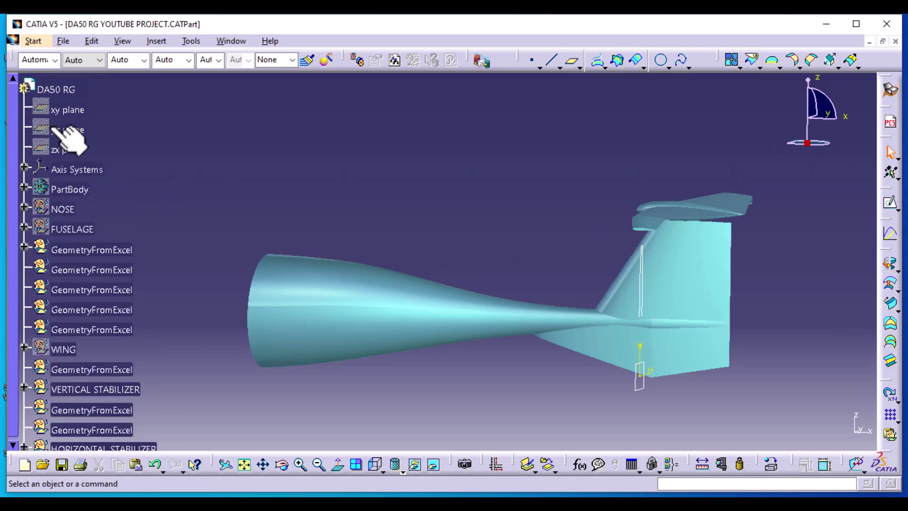
- Unhide the zx plane, open a sketch on it, and face the tail in normal view
right_click(71, 152)
left_click(102, 192)
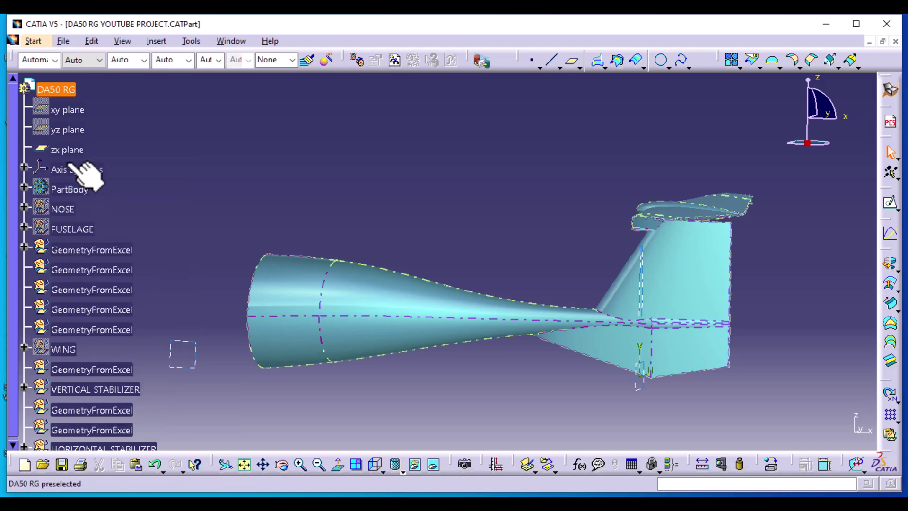
left_click(73, 150)
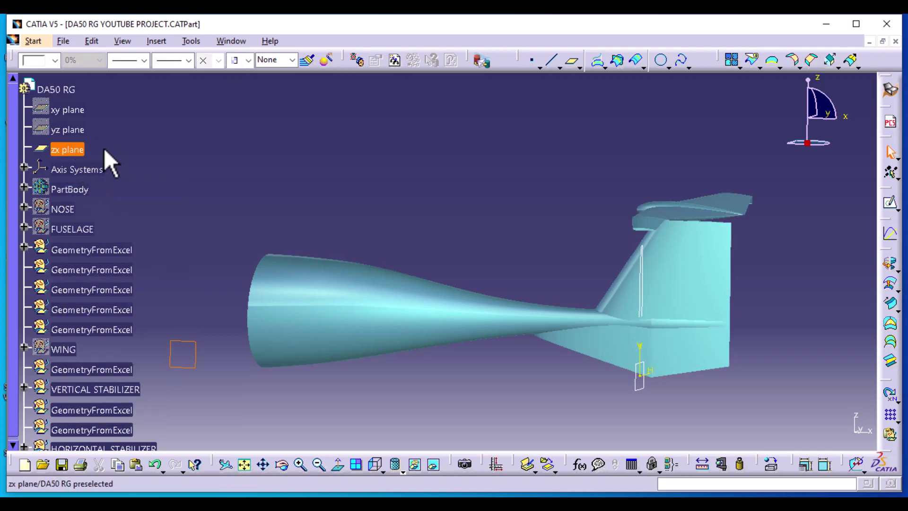
left_click(883, 206)
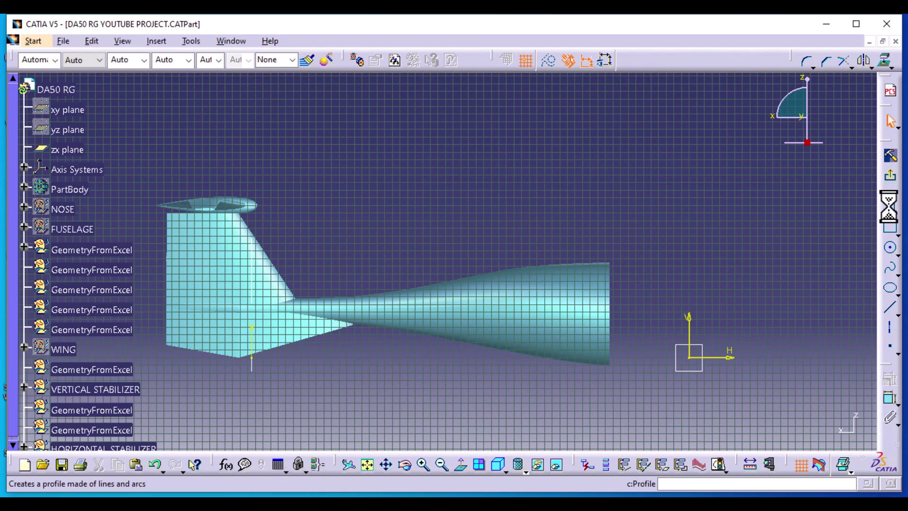
left_click(460, 466)
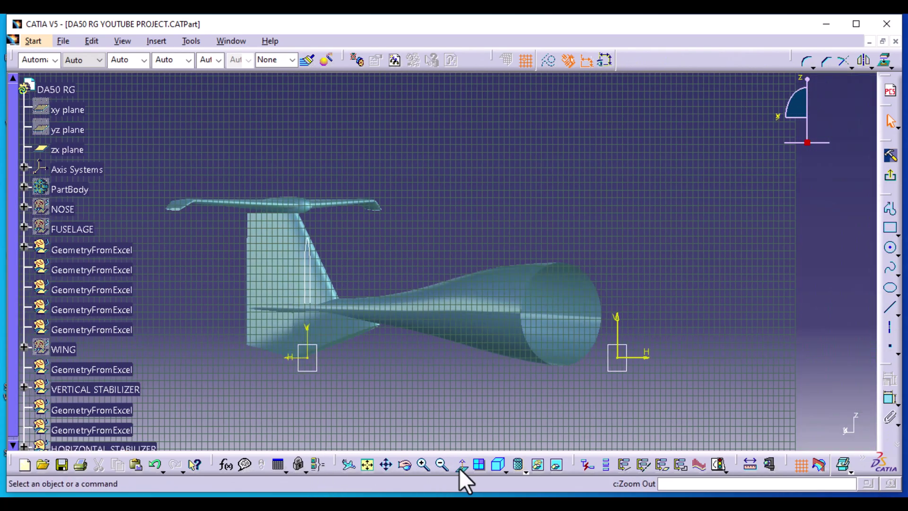
left_click(461, 466)
mouse_move(504, 379)
middle_mouse_down()
mouse_move(408, 363)
mouse_move(413, 377)
mouse_move(405, 333)
middle_mouse_up()
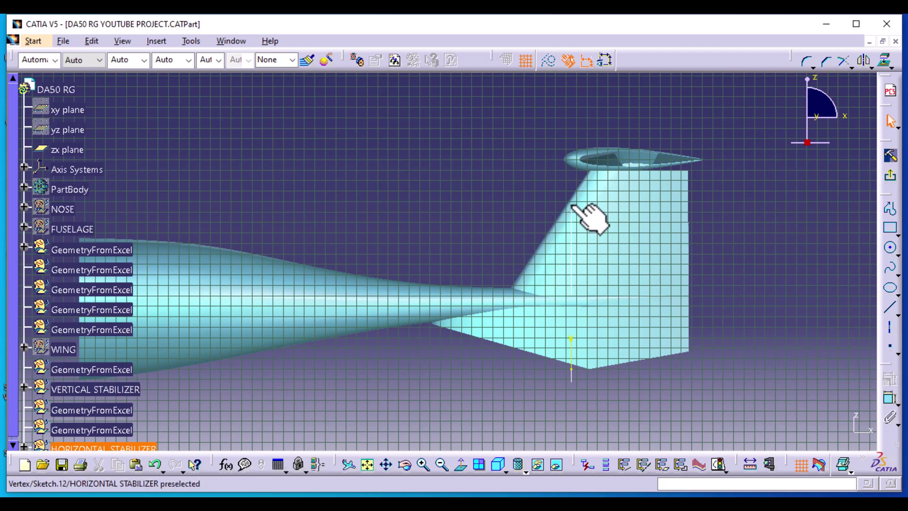
- Draw a six-point spline from -3300, 950 on the fuselage top up the fin's leading edge
left_click(891, 274)
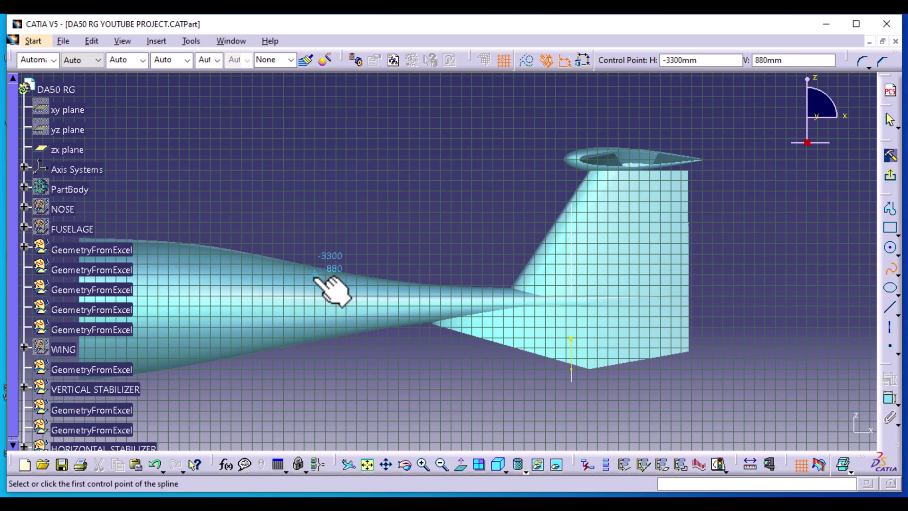
middle_click_drag(312, 282, 321, 247)
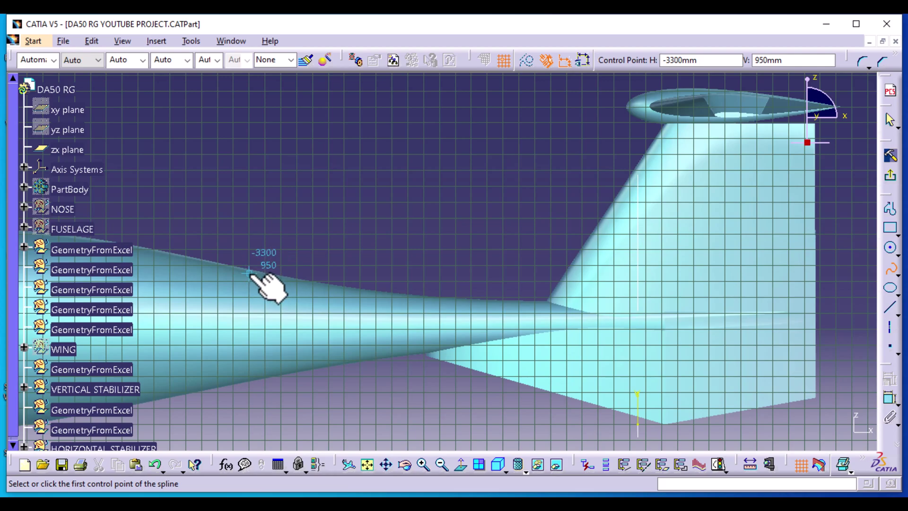
left_click(250, 274)
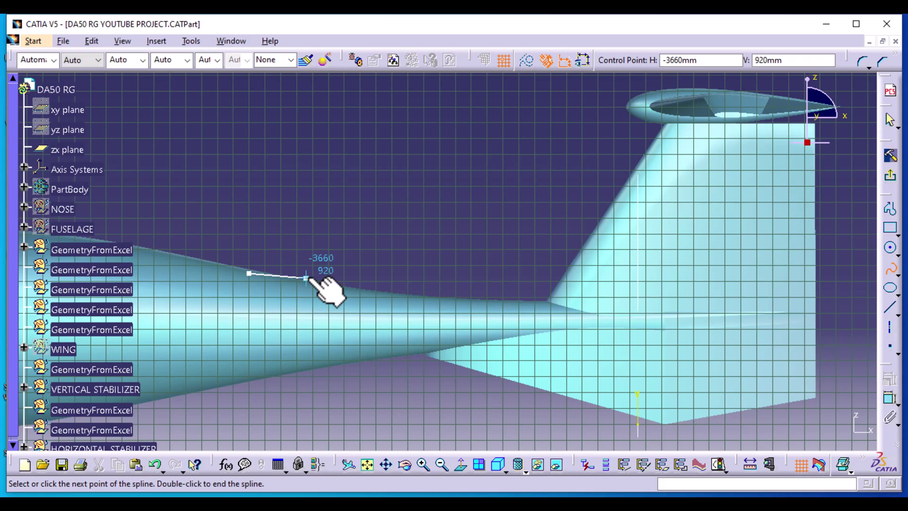
left_click(309, 277)
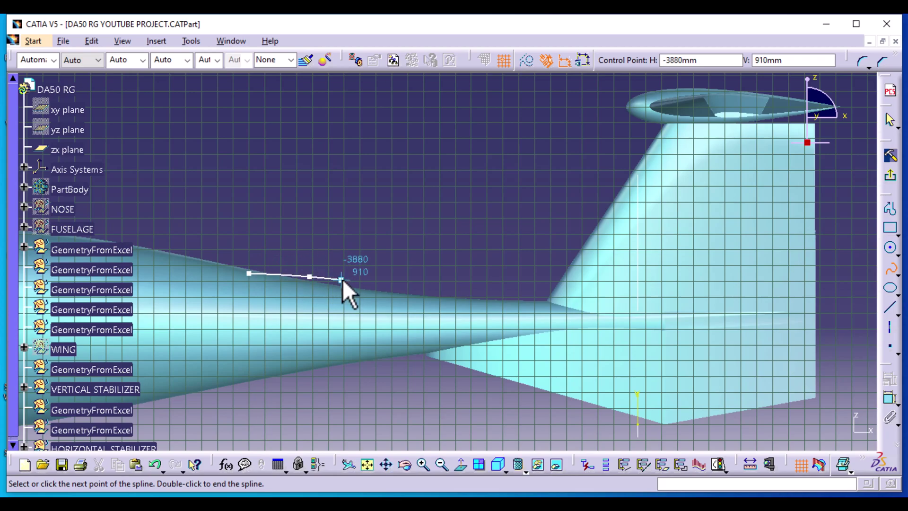
left_click(384, 274)
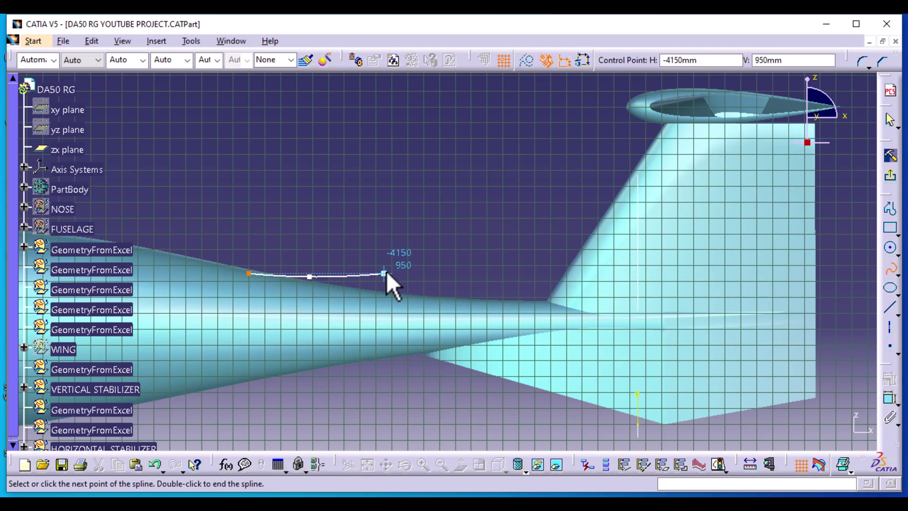
left_click(519, 255)
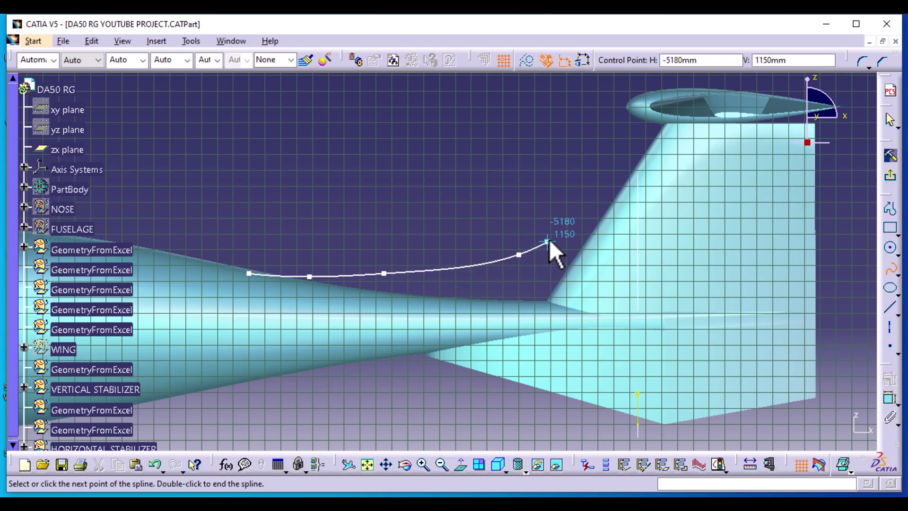
left_click(592, 221)
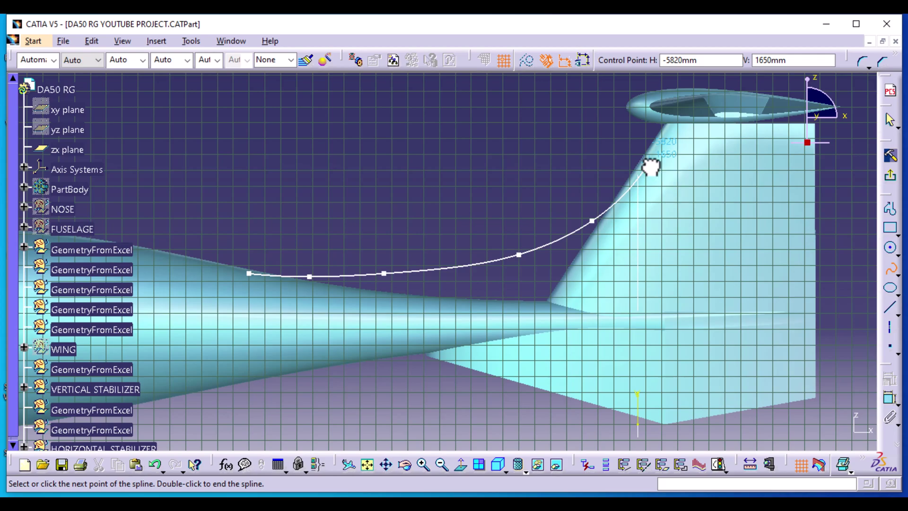
double_click(649, 162)
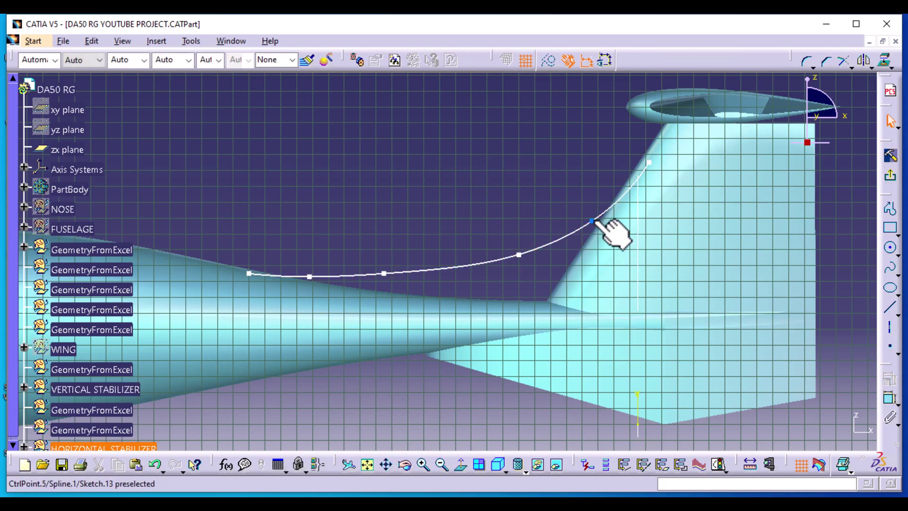
- Drag the spline's upper, middle and lower control points to smooth the curve
mouse_move(592, 220)
left_mouse_down()
mouse_move(602, 204)
mouse_move(597, 210)
left_mouse_up()
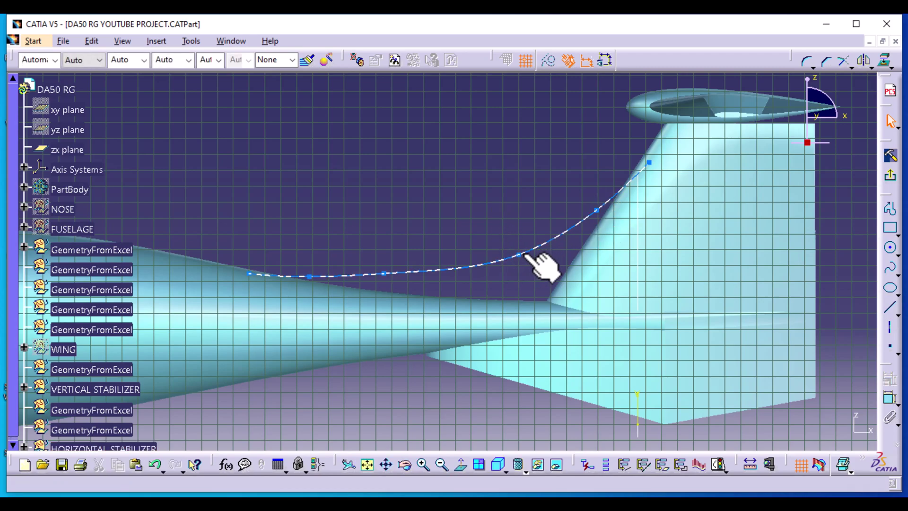
left_click_drag(518, 255, 538, 257)
left_click(304, 265)
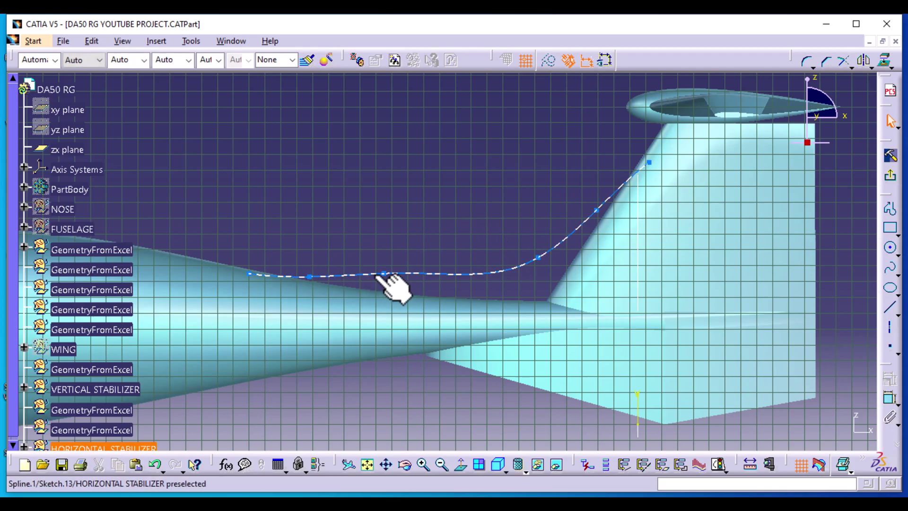
left_click_drag(384, 273, 409, 280)
left_click(409, 245)
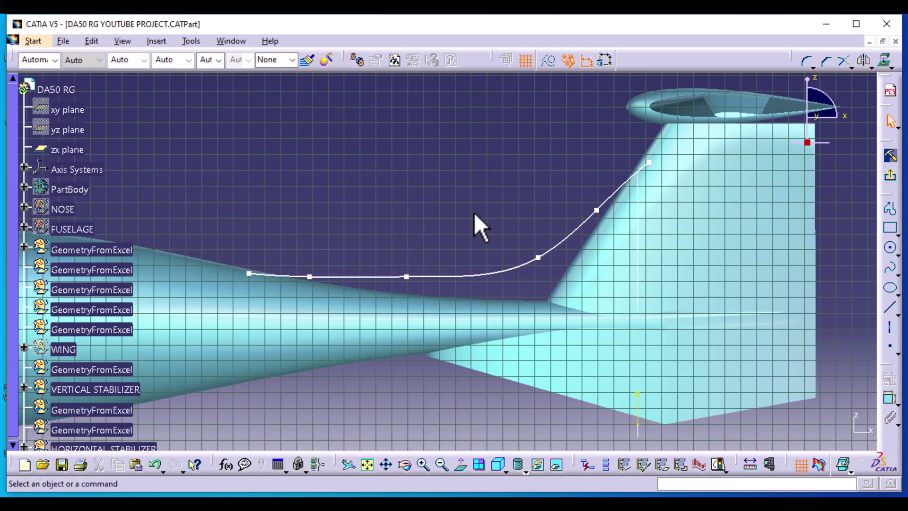
left_click_drag(540, 259, 497, 266)
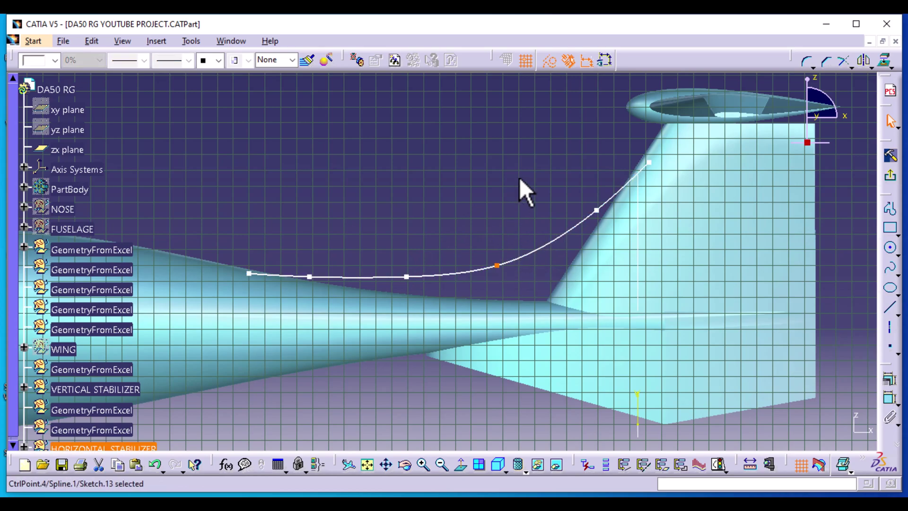
left_click(516, 176)
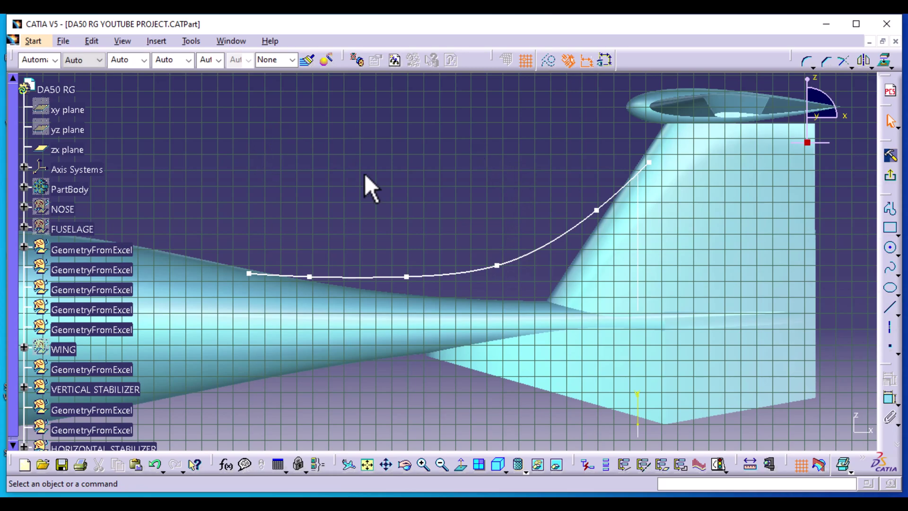
- Move the first point forward along the fuselage and the second point to -3540, 950
left_click(248, 273)
left_click_drag(249, 273, 212, 271)
left_click_drag(309, 277, 287, 277)
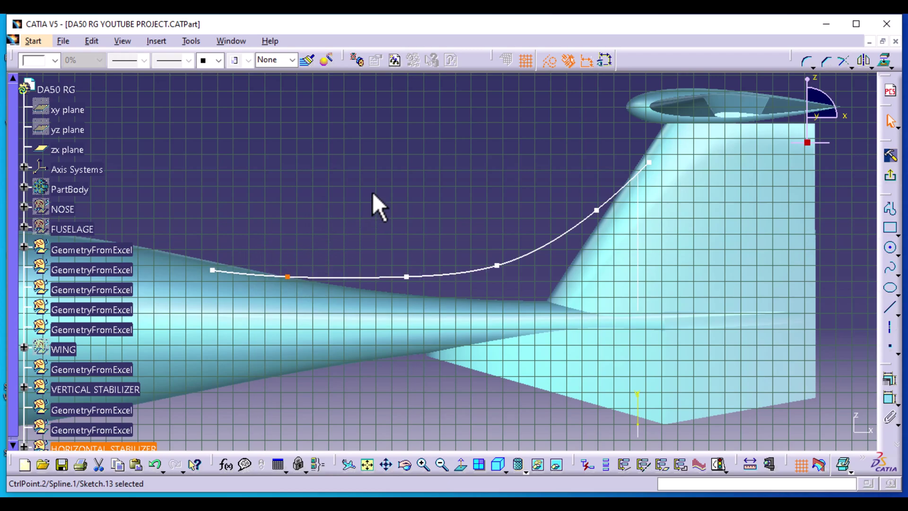
left_click(377, 193)
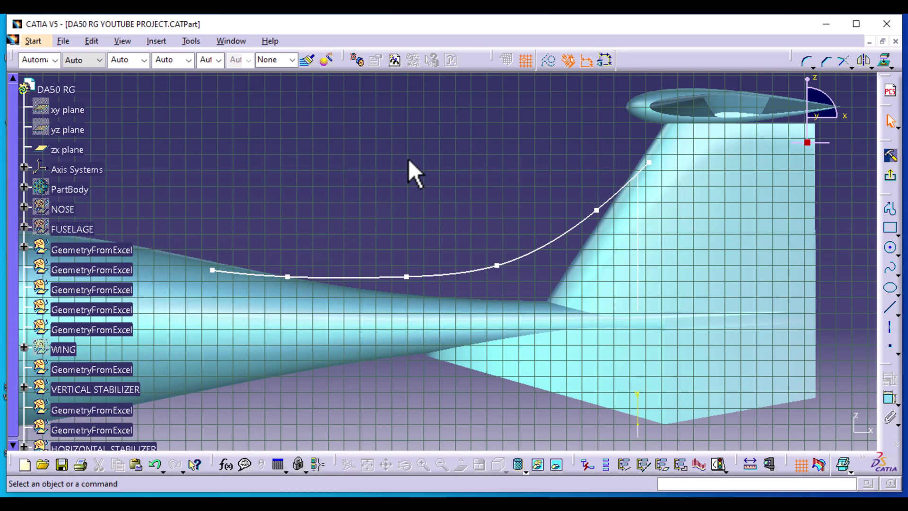
- Exit the sketcher, select Sketch.13 and open the Swept Surface Definition
left_click(890, 157)
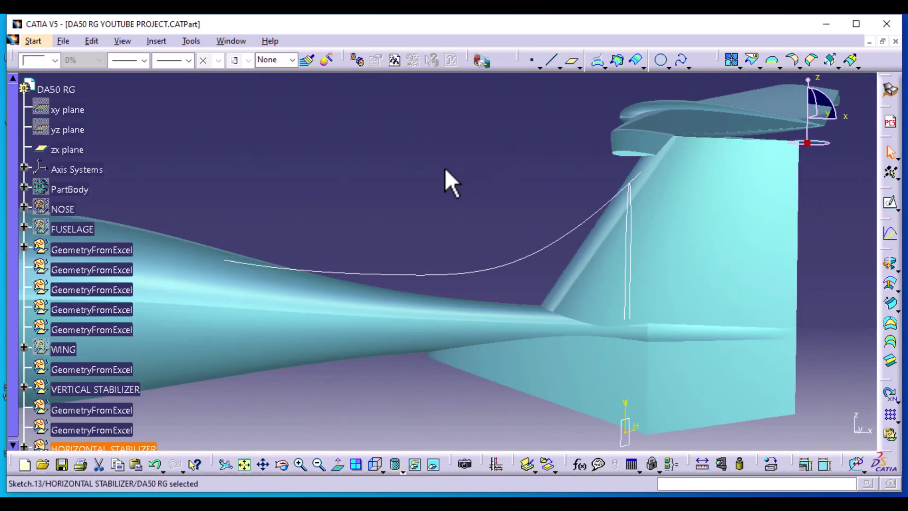
middle_click_drag(450, 183, 439, 198)
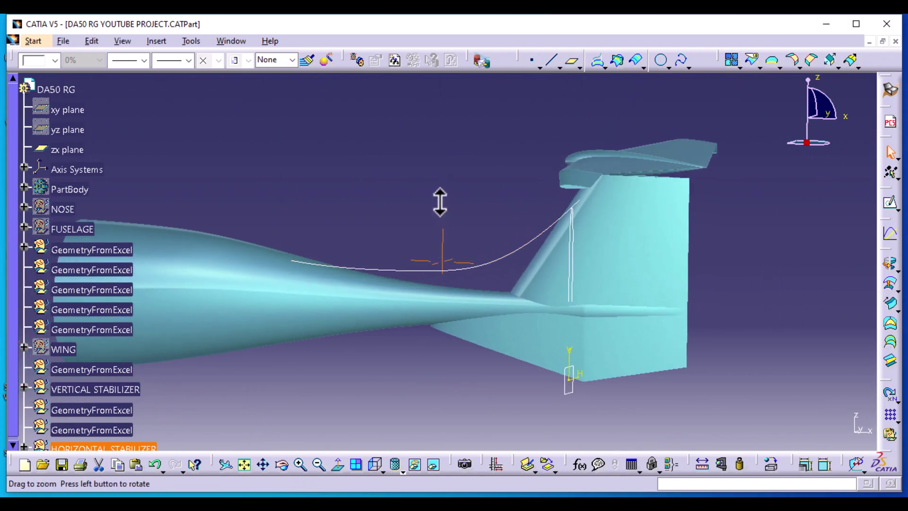
left_click(572, 257)
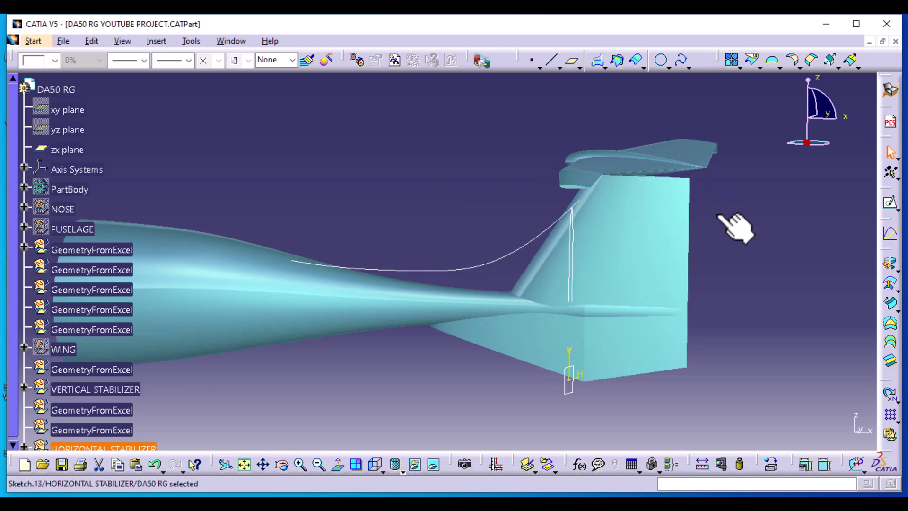
left_click(889, 306)
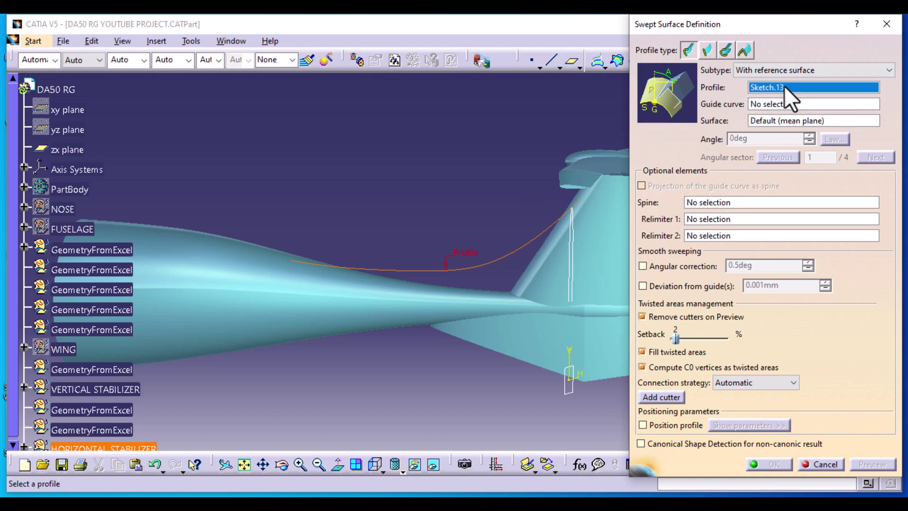
- Sweep profile Sketch.12 along guide curve Sketch.13, checking the preview before confirming
left_click(574, 266)
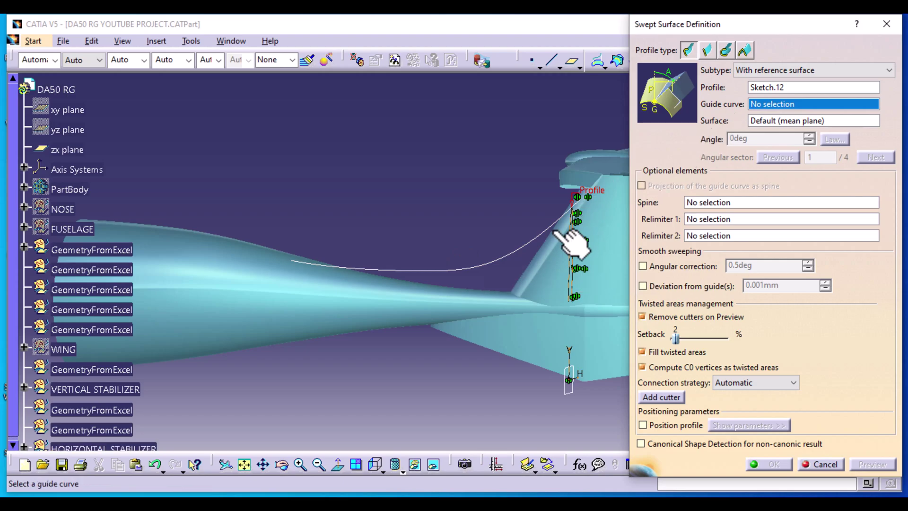
left_click(510, 247)
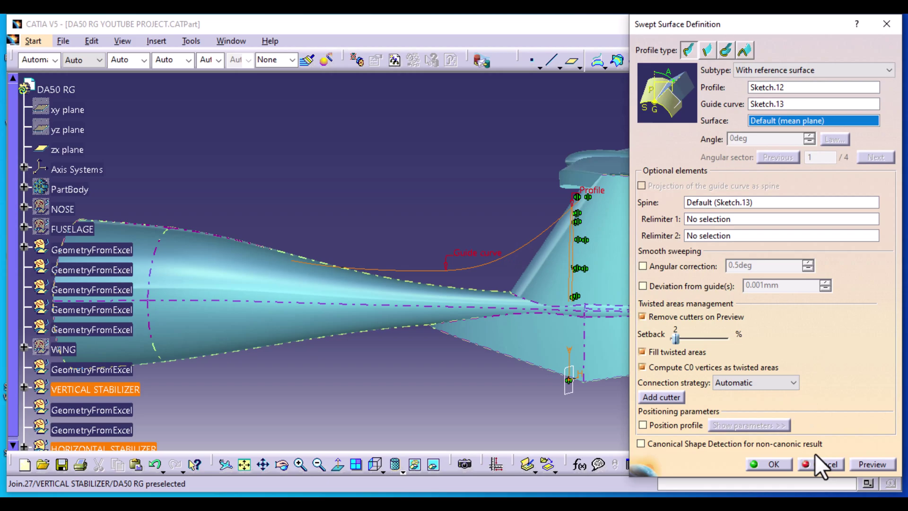
left_click(880, 463)
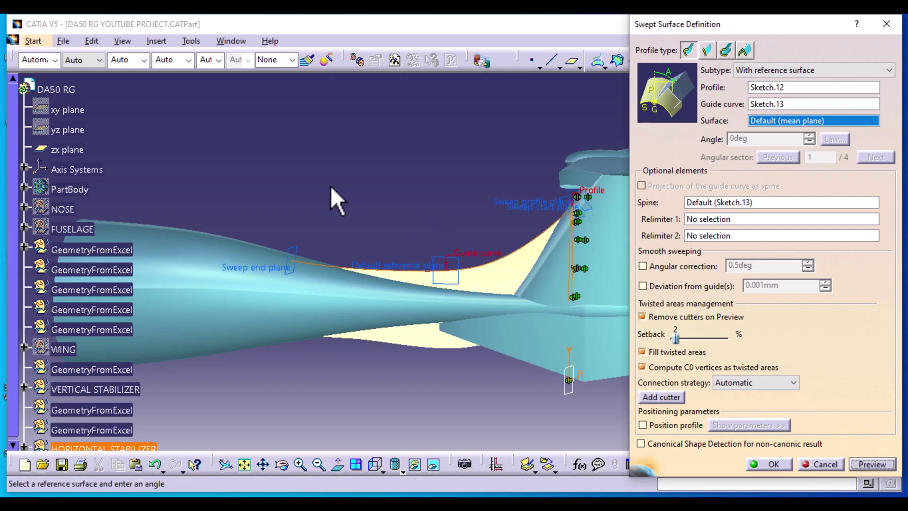
middle_click_drag(296, 153, 349, 205)
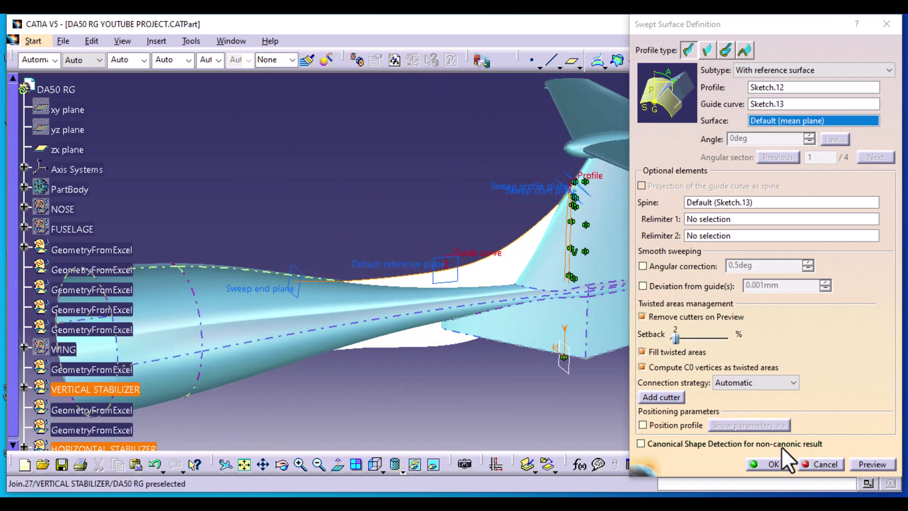
left_click(775, 463)
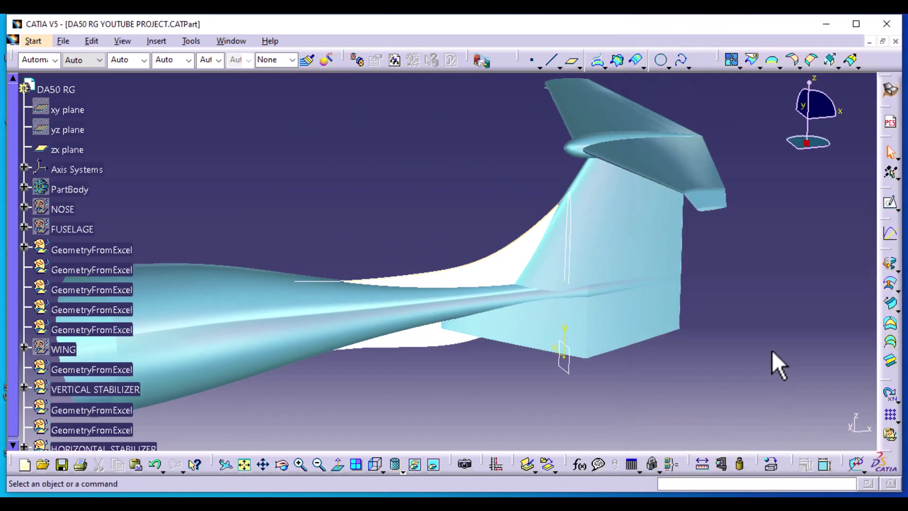
middle_click_drag(772, 350, 574, 304)
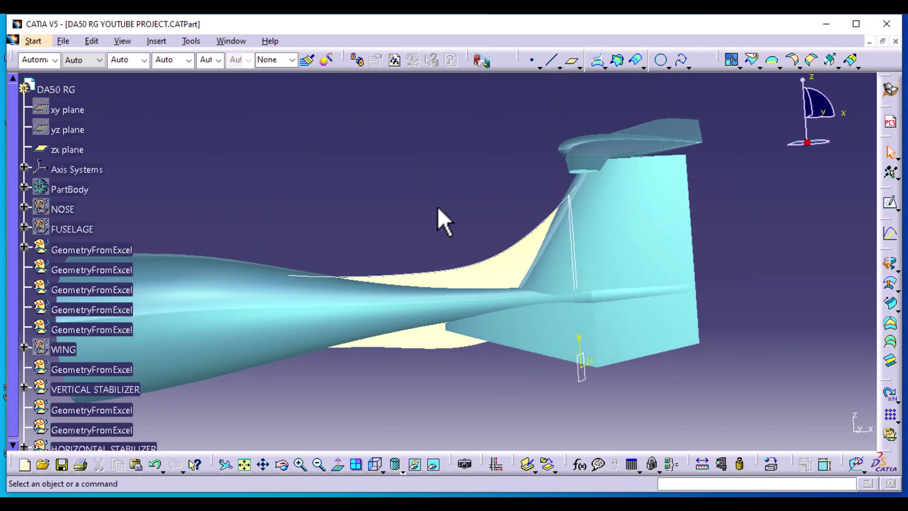
middle_click_drag(438, 206, 462, 308)
middle_click_drag(469, 368, 480, 217)
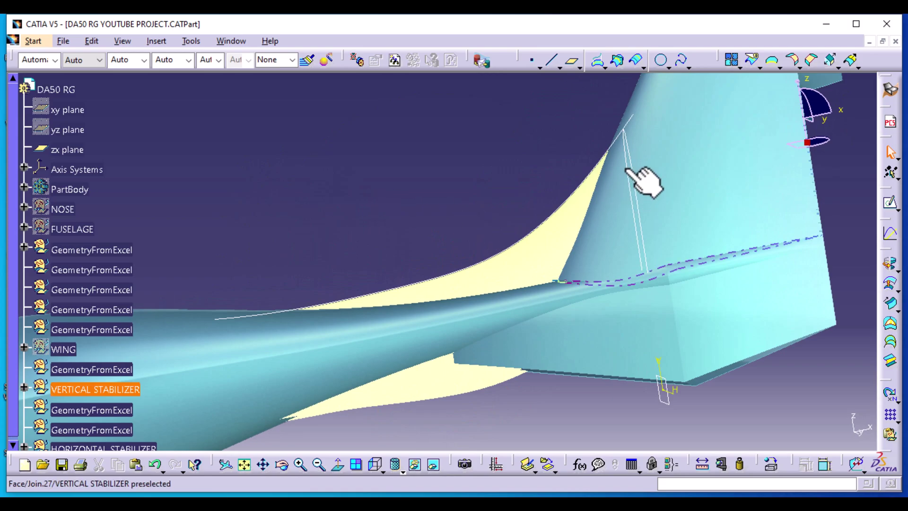
middle_click_drag(397, 158, 520, 256)
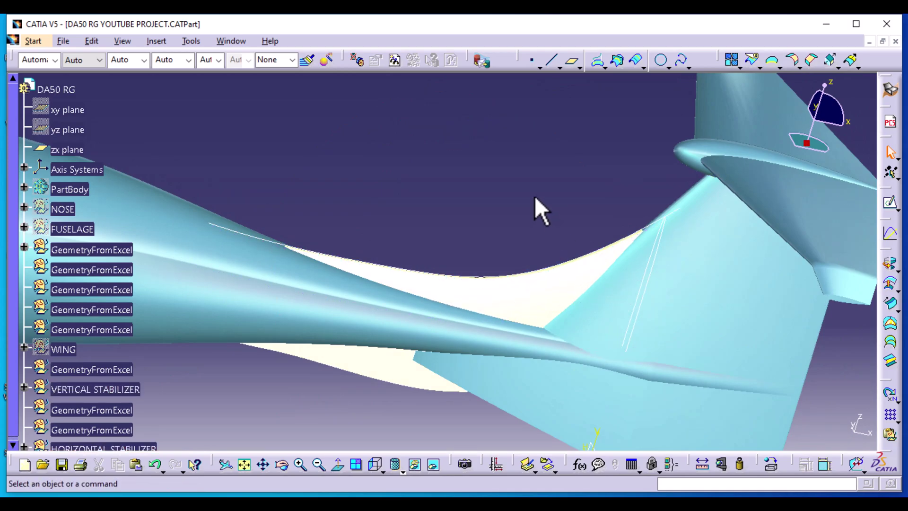
middle_click_drag(535, 189, 481, 188, "ctrl")
- Hide all sketches via Tools > Hide > All Sketches
left_click(192, 39)
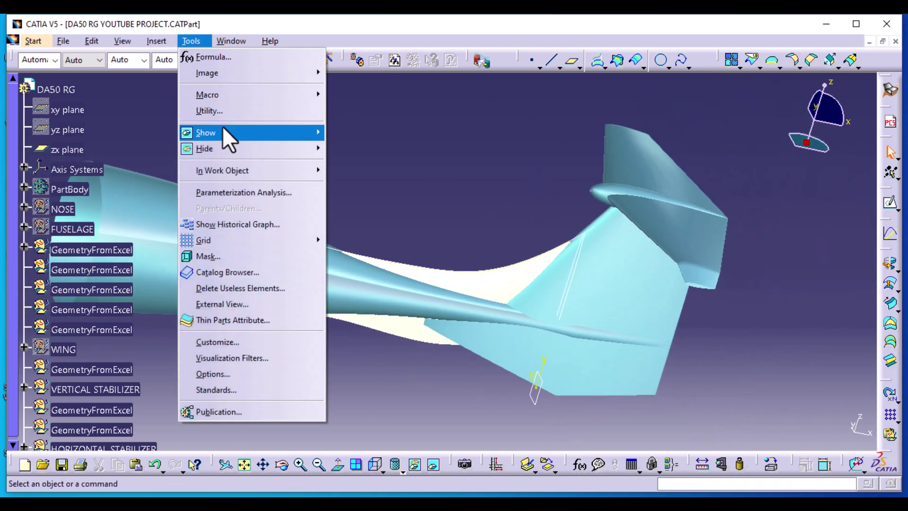
mouse_move(232, 148)
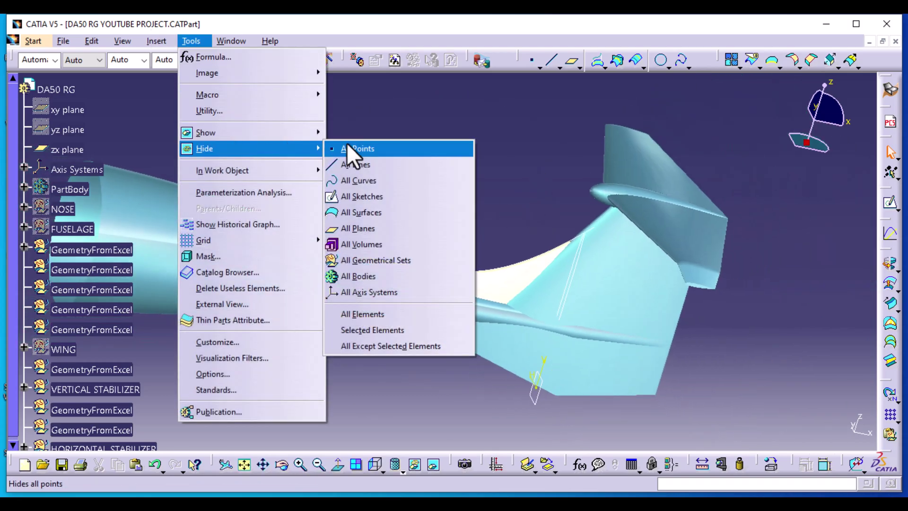
left_click(382, 196)
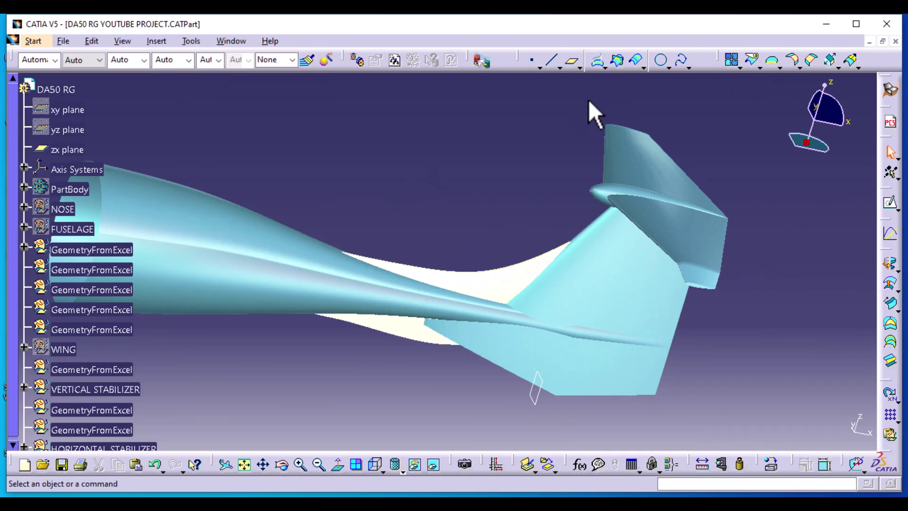
- Preview splitting Sweep.2 with Join.27 as the cutting element
left_click(754, 60)
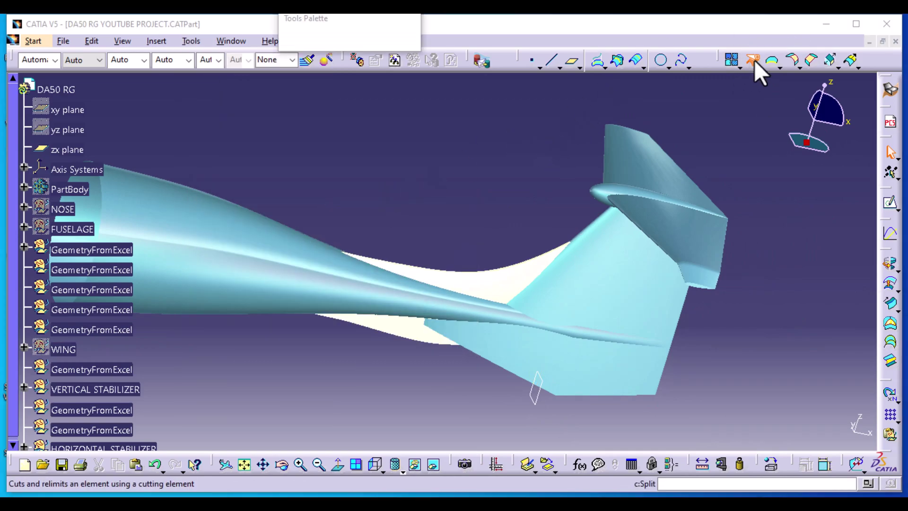
left_click(466, 273)
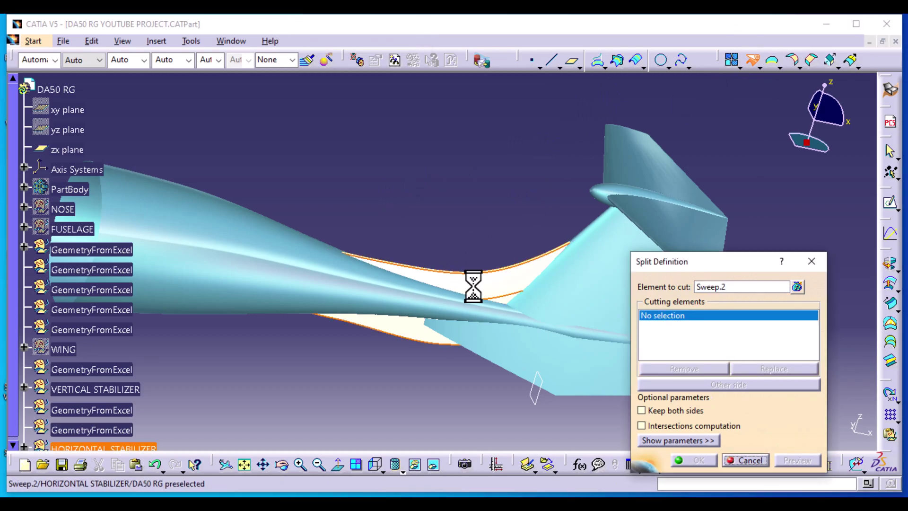
left_click(576, 297)
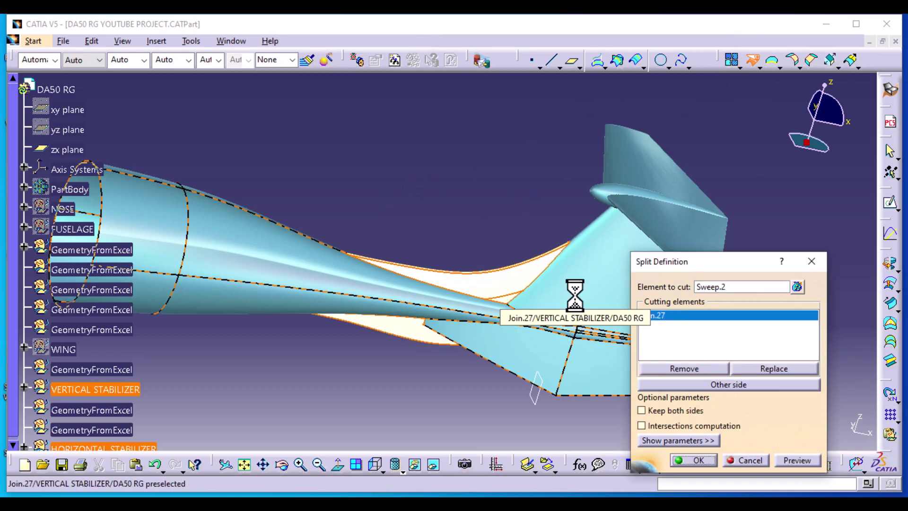
left_click(798, 463)
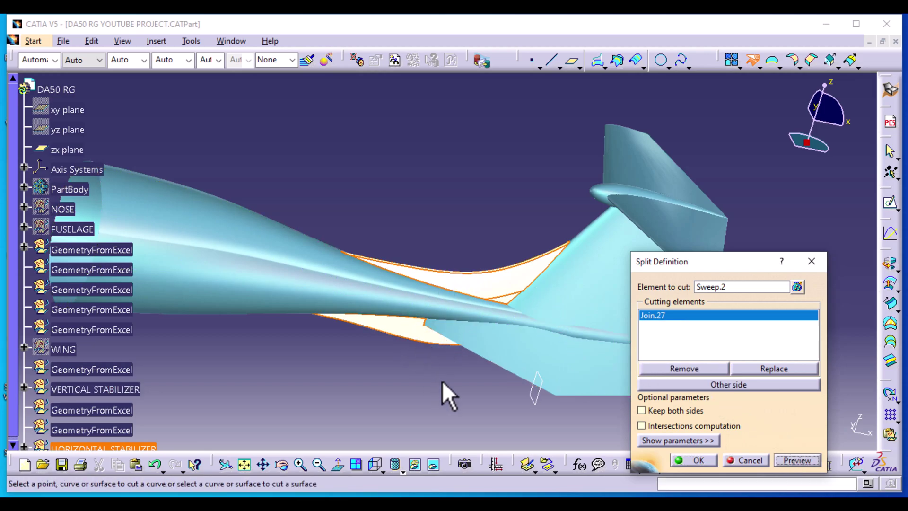
middle_click_drag(445, 387, 491, 377)
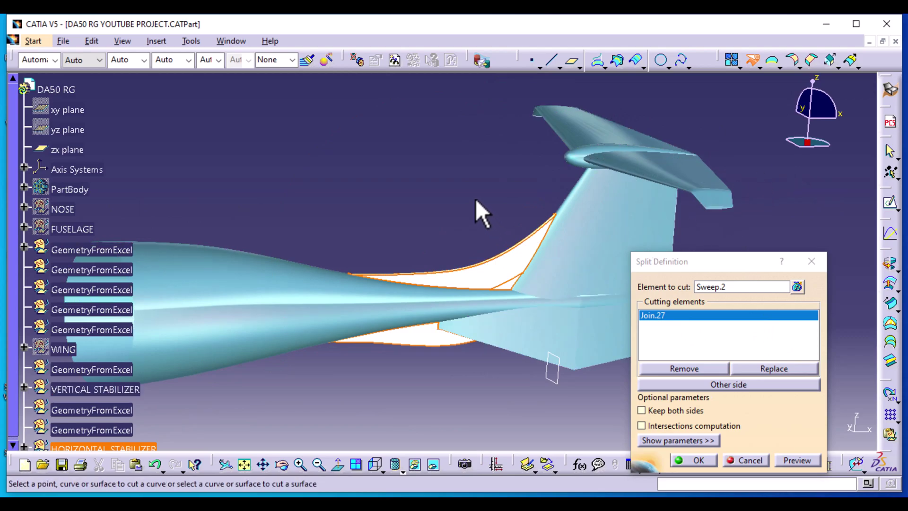
- Keep only the Split.31 piece nearest Join.32\Face.20 as a separate Near result
left_click(688, 458)
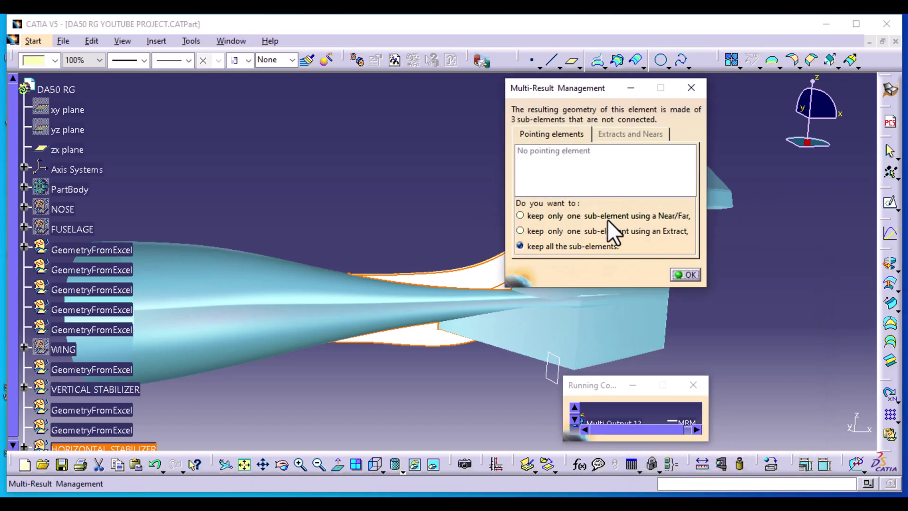
left_click(608, 216)
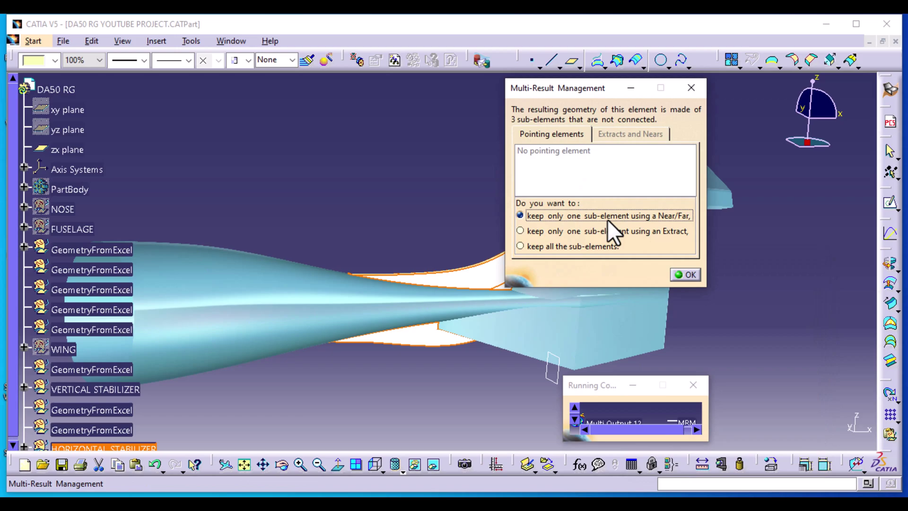
left_click_drag(612, 90, 334, 88)
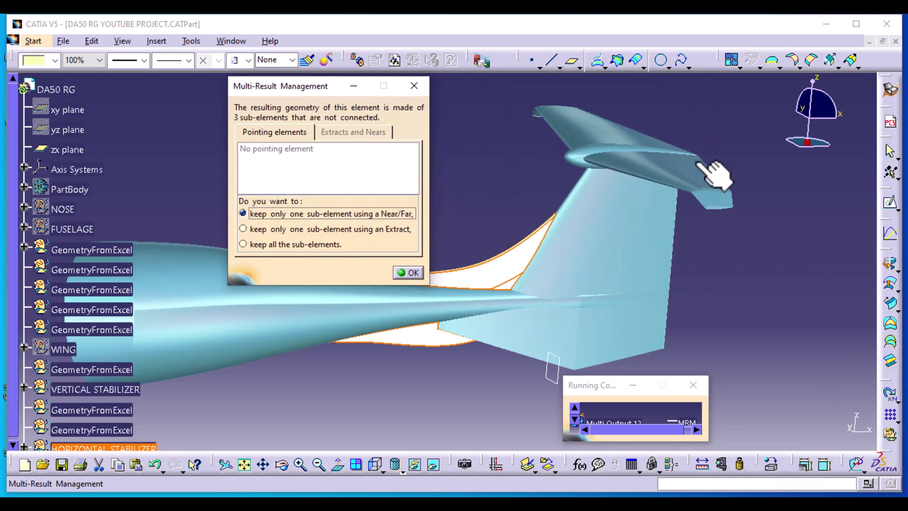
left_click(413, 273)
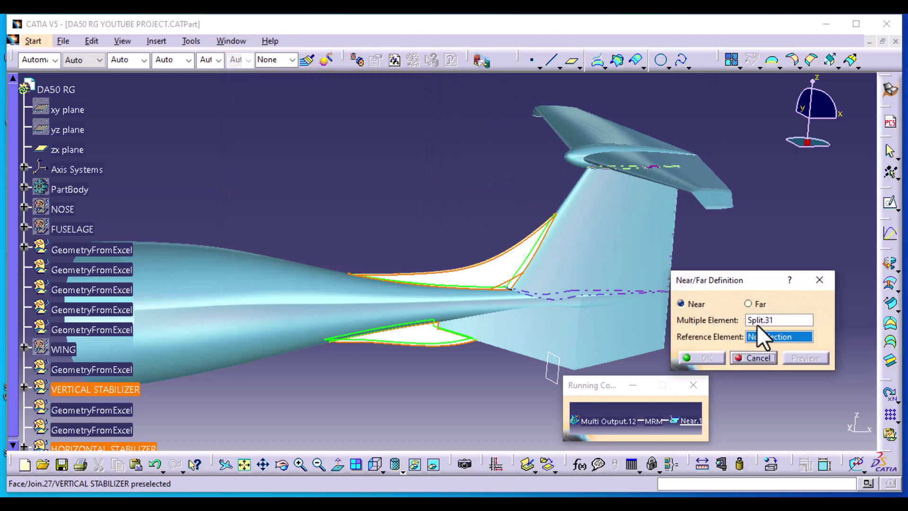
left_click(648, 156)
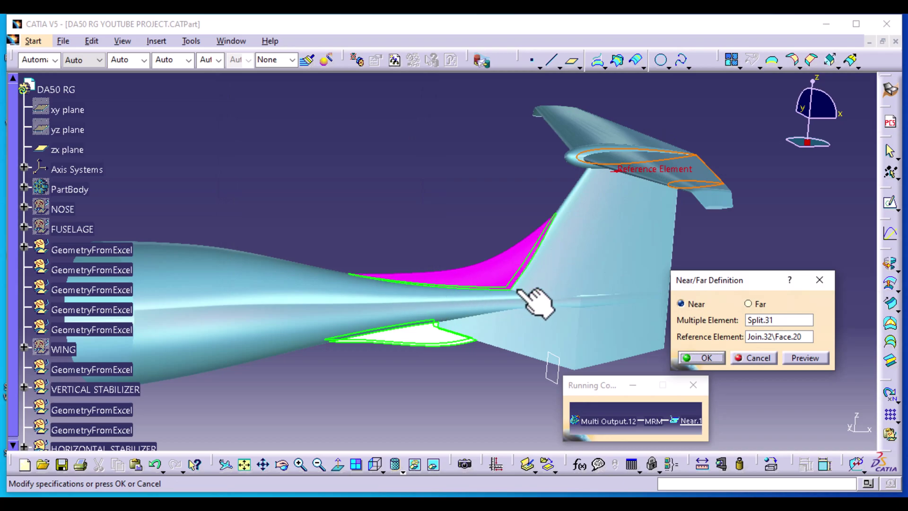
left_click(796, 358)
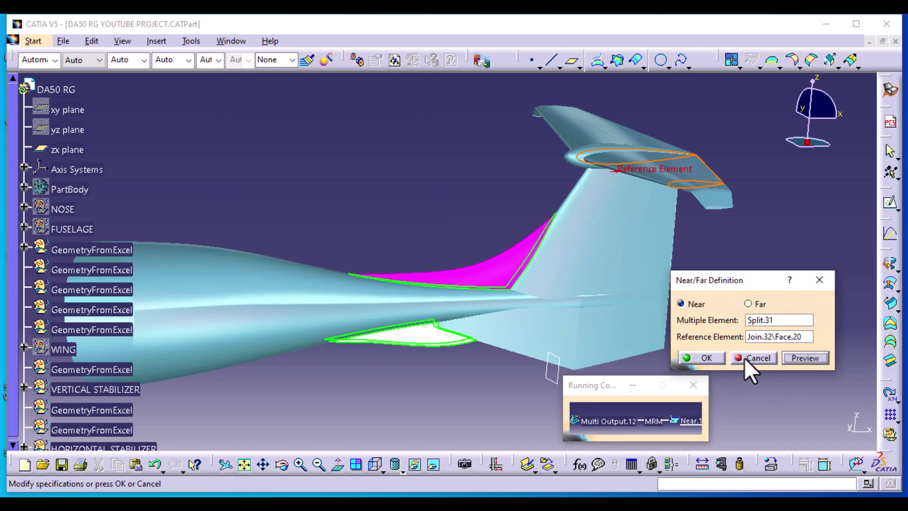
left_click(708, 357)
left_click(362, 380)
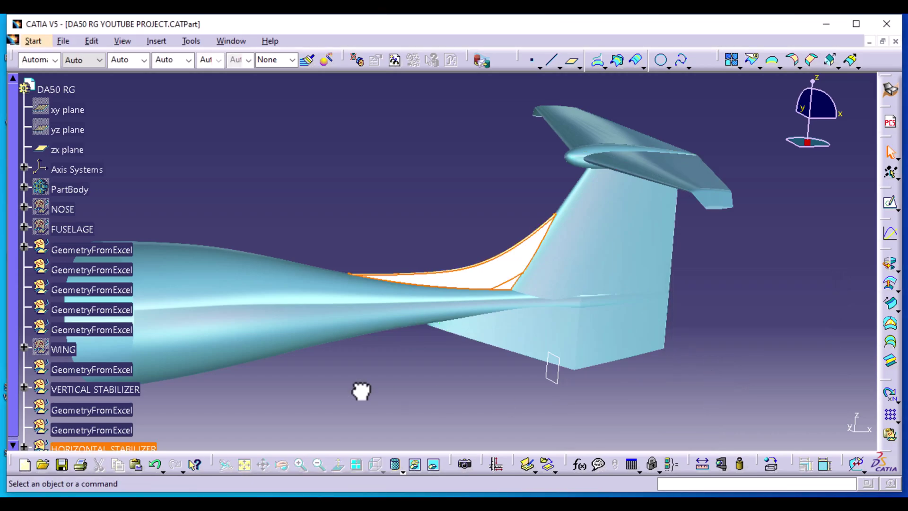
- Split the Join.27 tail-cone surface using the Near.1 fairing patch as the cutting element
middle_click_drag(407, 192, 371, 210)
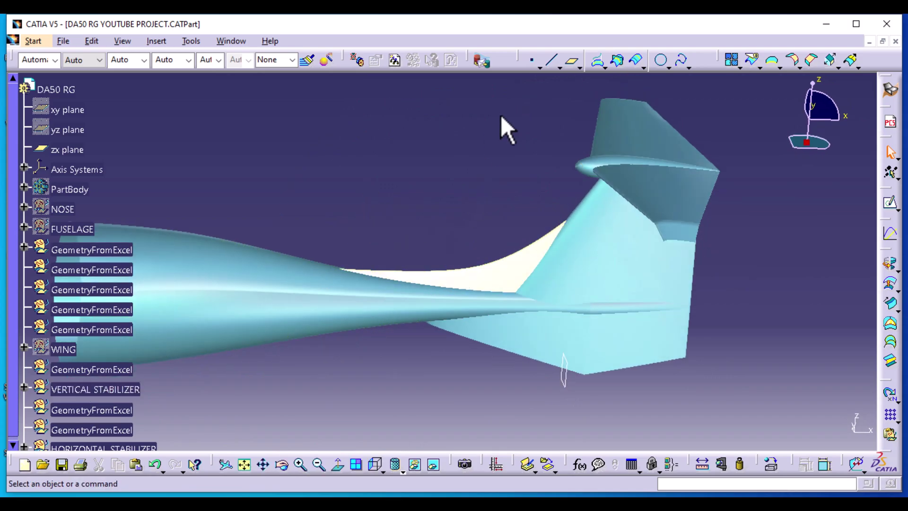
left_click(752, 60)
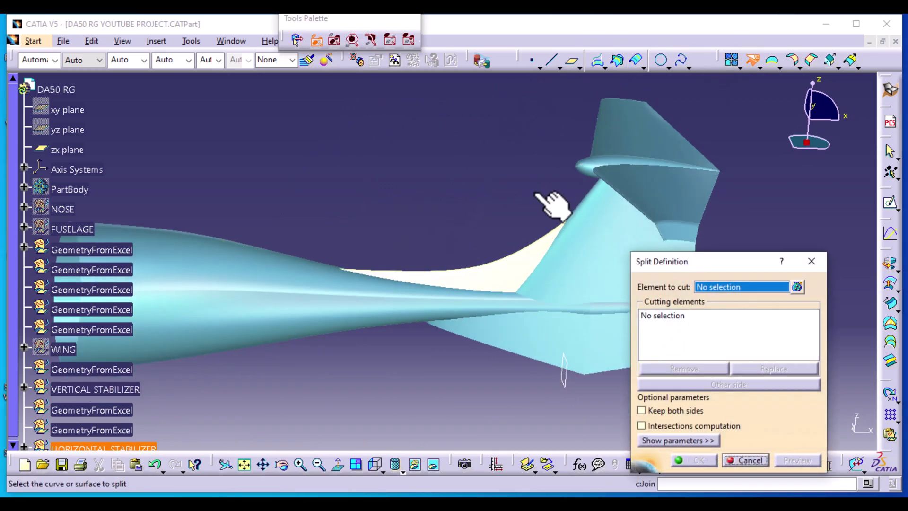
left_click(322, 298)
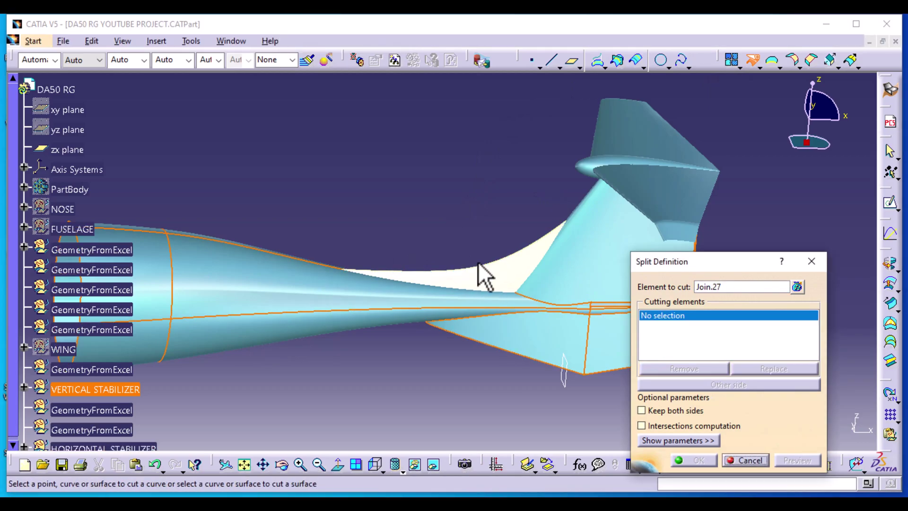
left_click(484, 276)
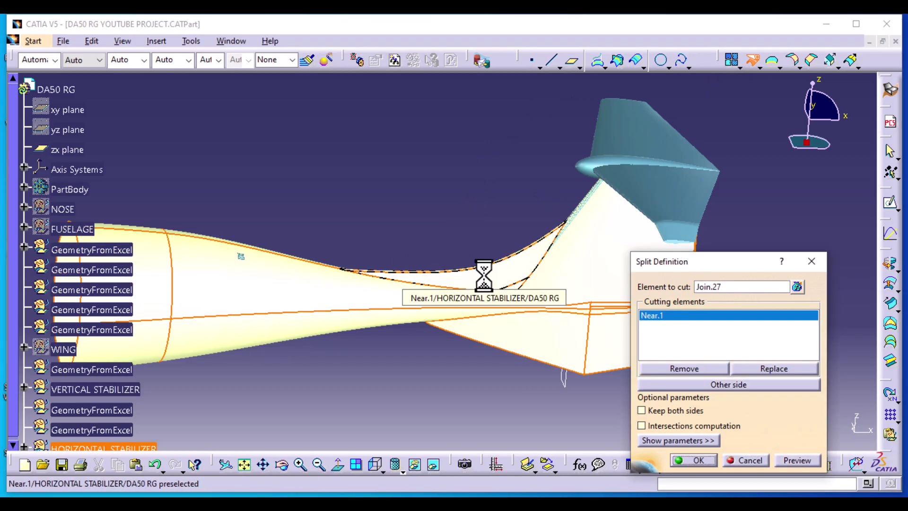
left_click(698, 461)
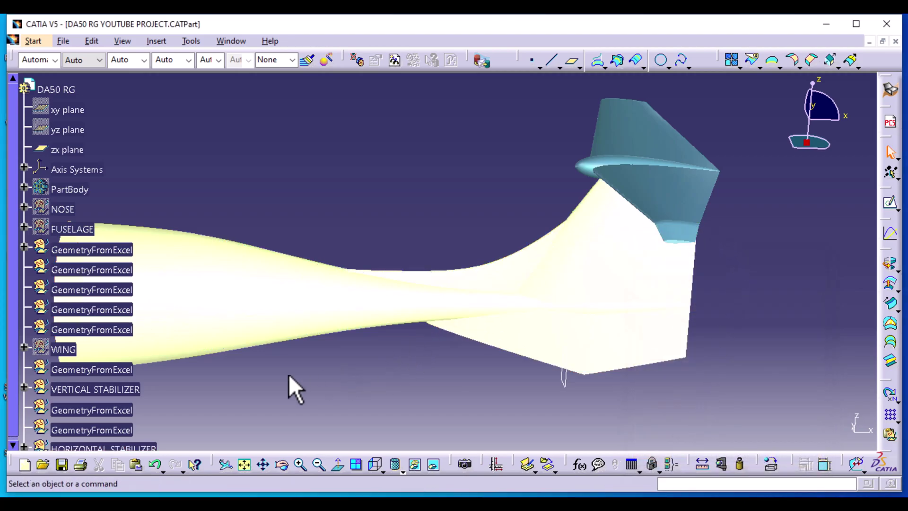
- Join Near.1 and the trimmed Split.32 into a single surface, checking the preview first
left_click(733, 60)
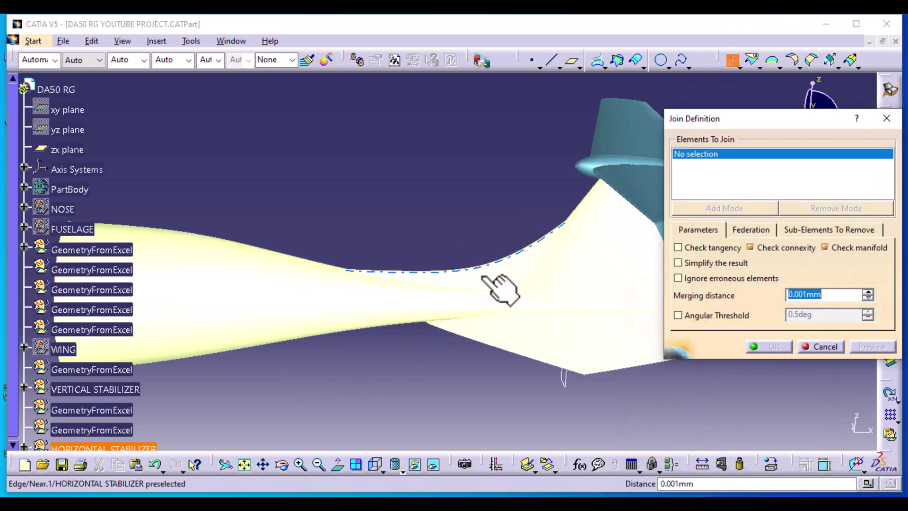
left_click(512, 271)
left_click(591, 272)
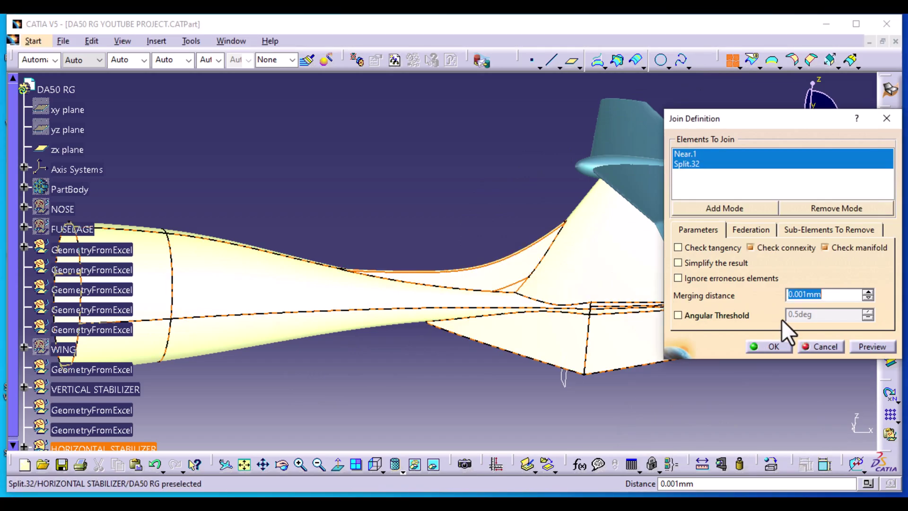
left_click(873, 346)
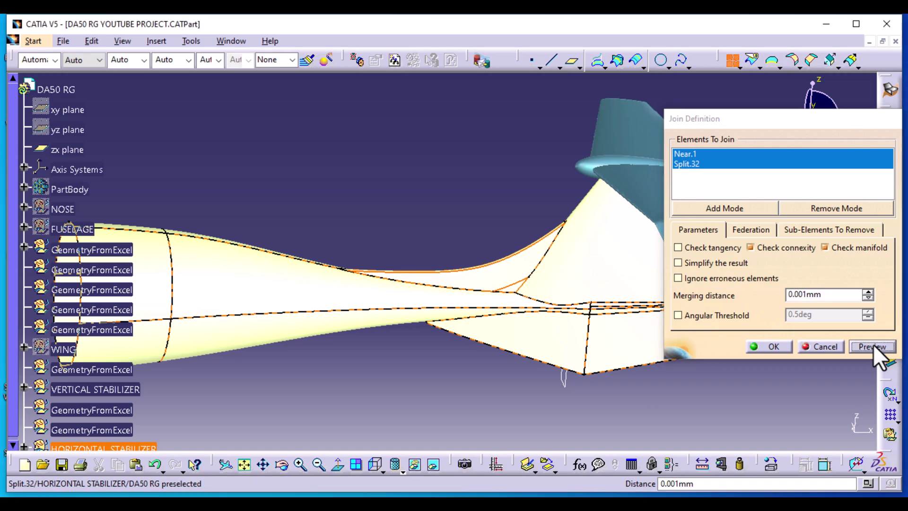
middle_click_drag(237, 132, 336, 289)
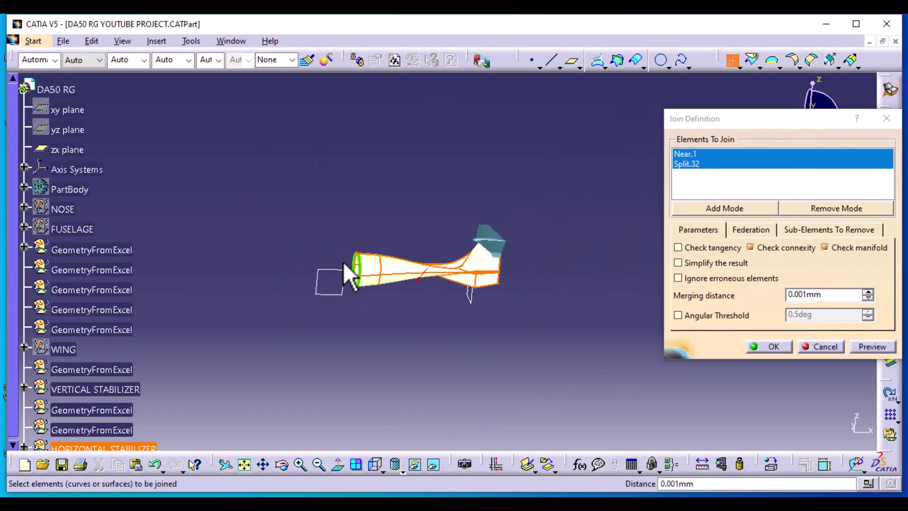
left_click(779, 345)
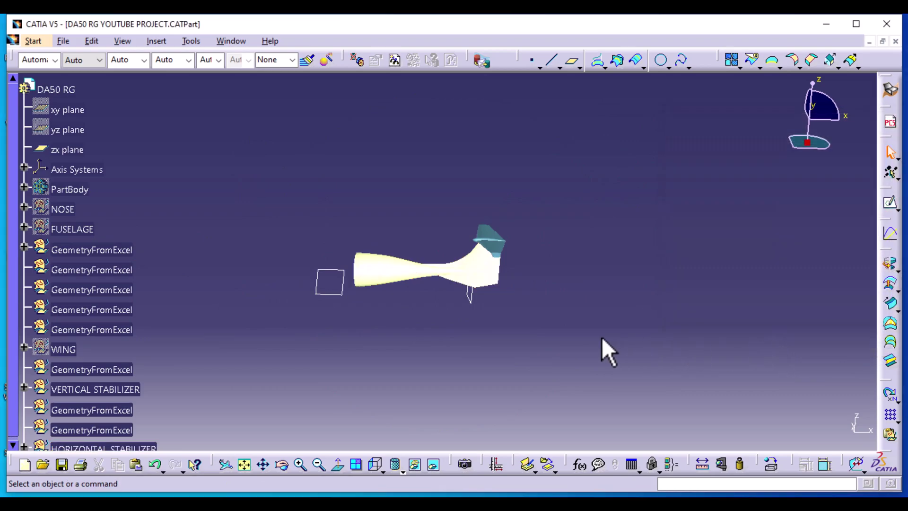
- Apply the DS Light Blue material to Join.33 under HORIZONTAL STABILIZER
scroll(121, 379, "down", 3)
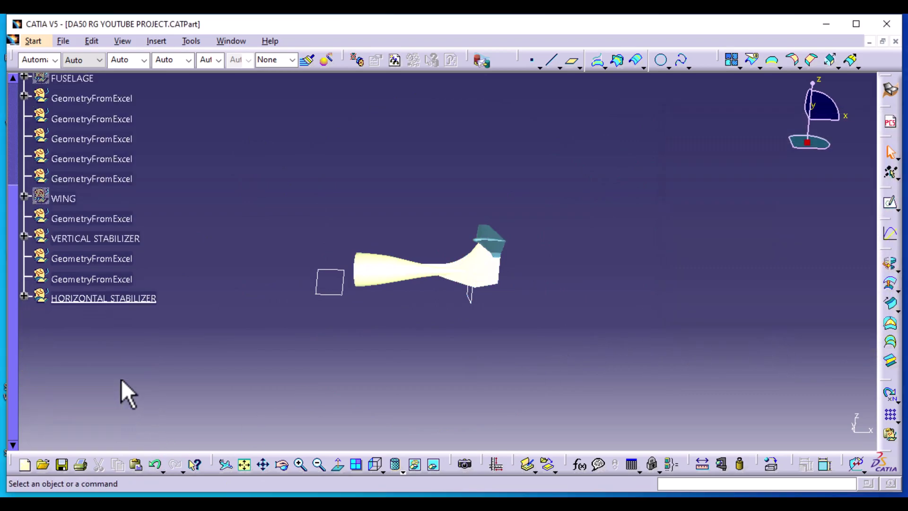
left_click(24, 296)
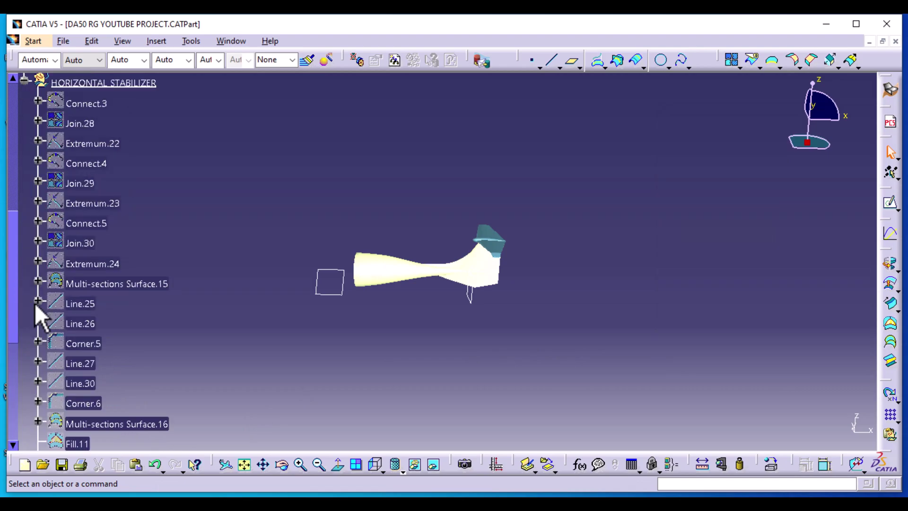
scroll(91, 371, "down", 8)
left_click(80, 348)
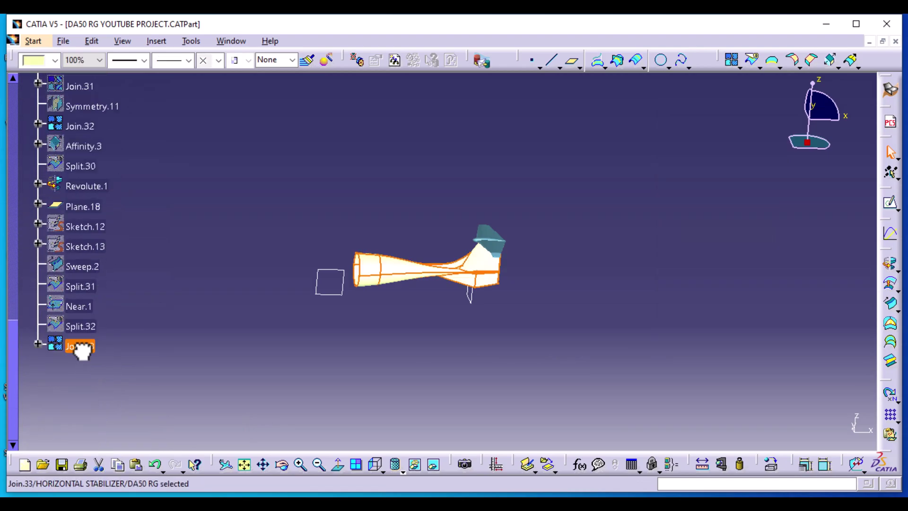
left_click(772, 465)
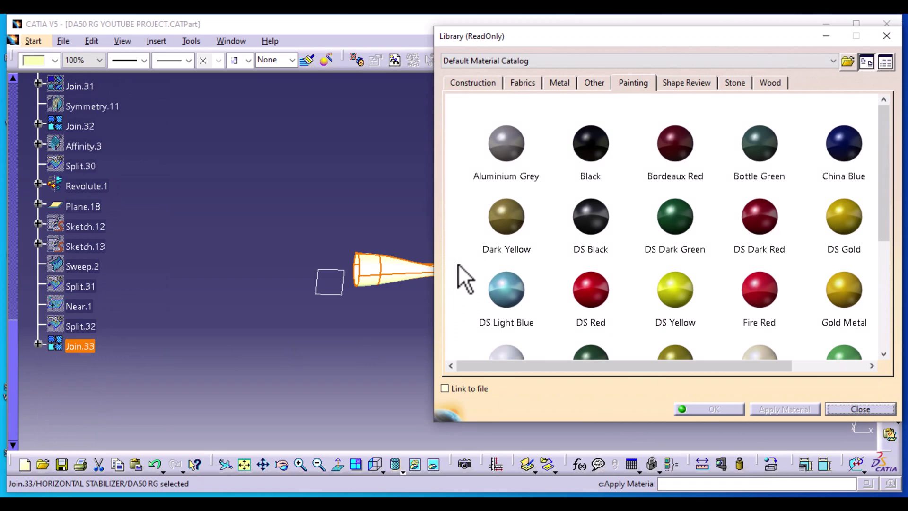
left_click(502, 298)
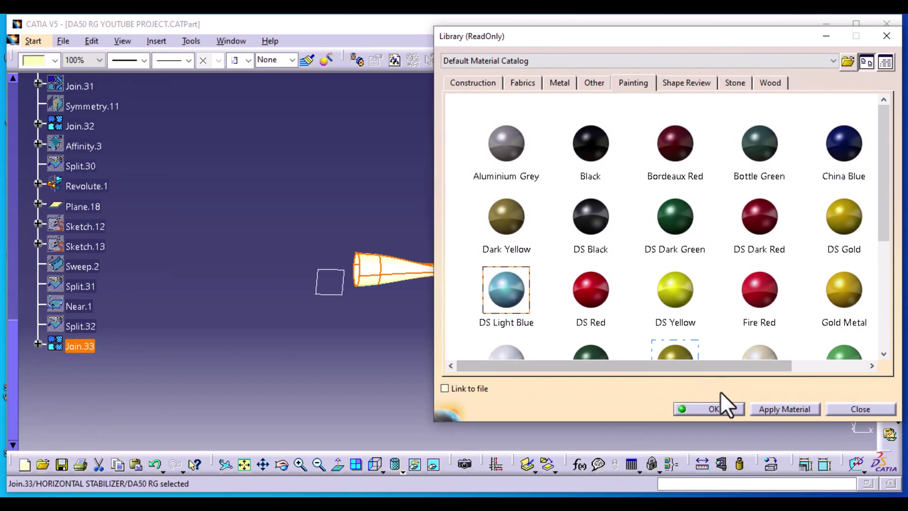
left_click(724, 412)
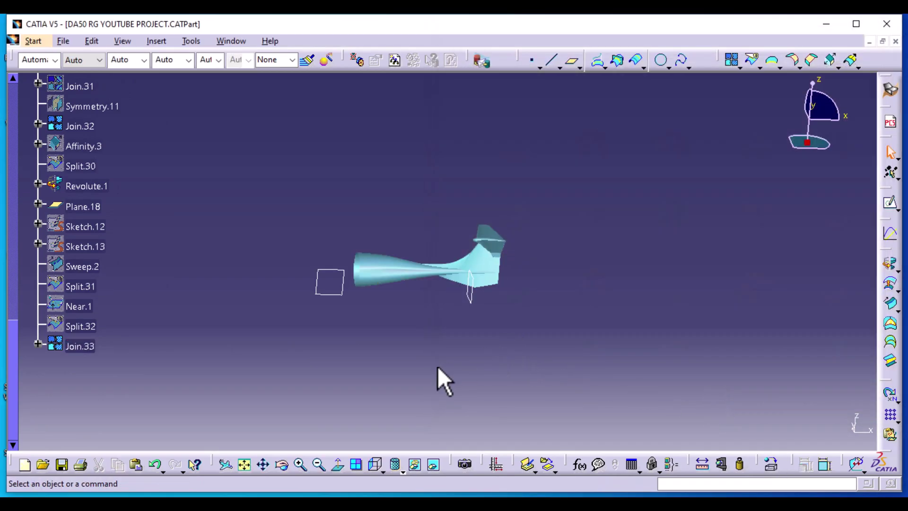
middle_click_drag(444, 381, 467, 243)
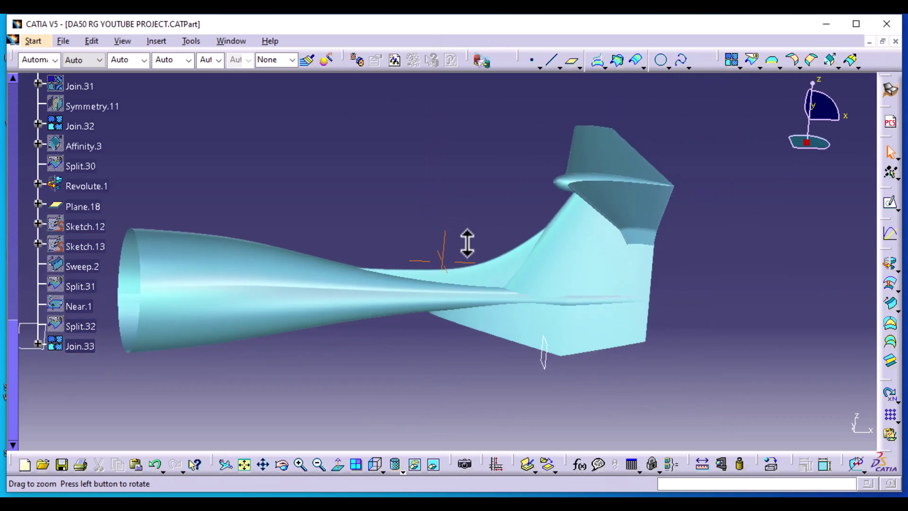
mouse_move(341, 426)
middle_mouse_down()
mouse_move(340, 416)
mouse_move(342, 423)
middle_mouse_up()
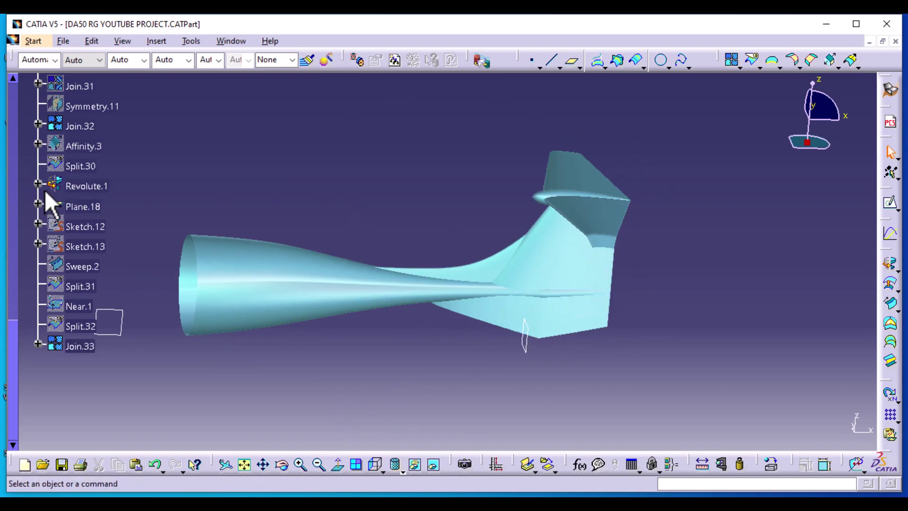
- Collapse HORIZONTAL STABILIZER in the specification tree and return to the top of the tree
scroll(78, 217, "up", 3)
scroll(109, 234, "up", 10)
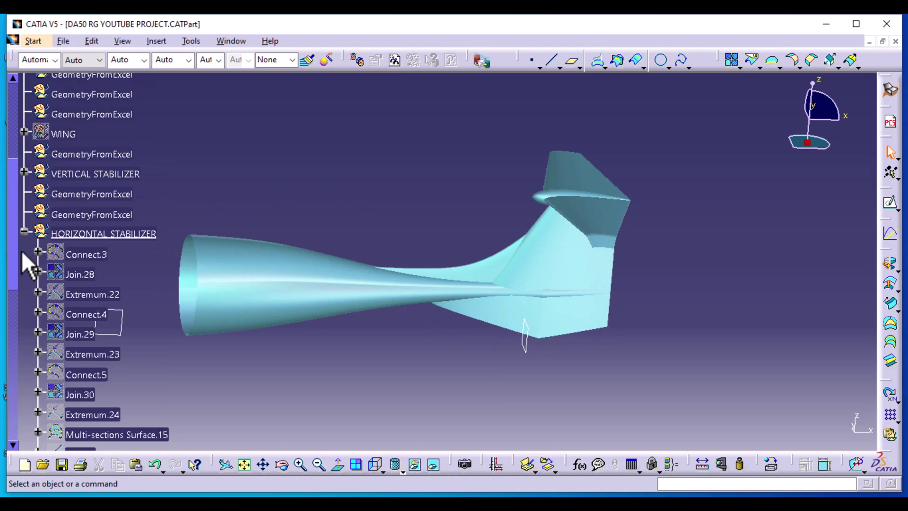
left_click(24, 232)
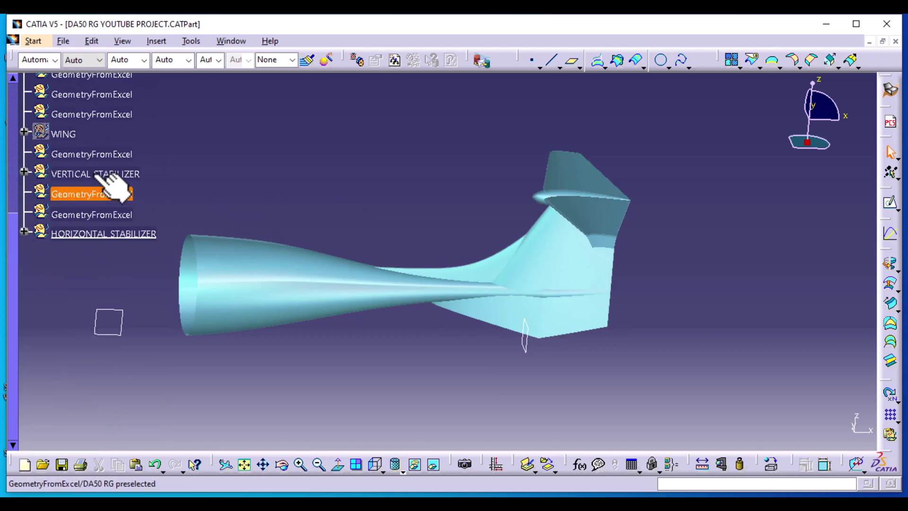
scroll(146, 163, "up", 3)
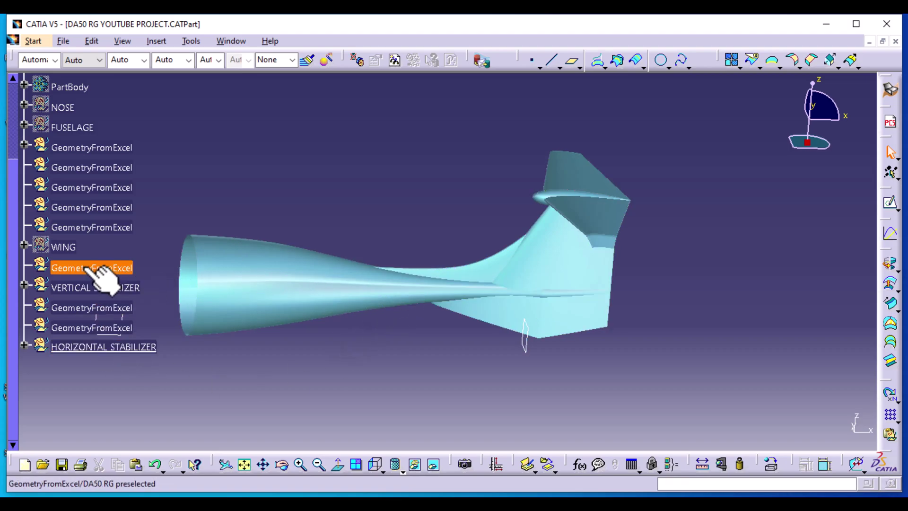
- Select the eight fairing features: Plane.18, Sketch.12, Sketch.13, Sweep.2, Split.31, Near.1, Split.32, Join.33
left_click(118, 289)
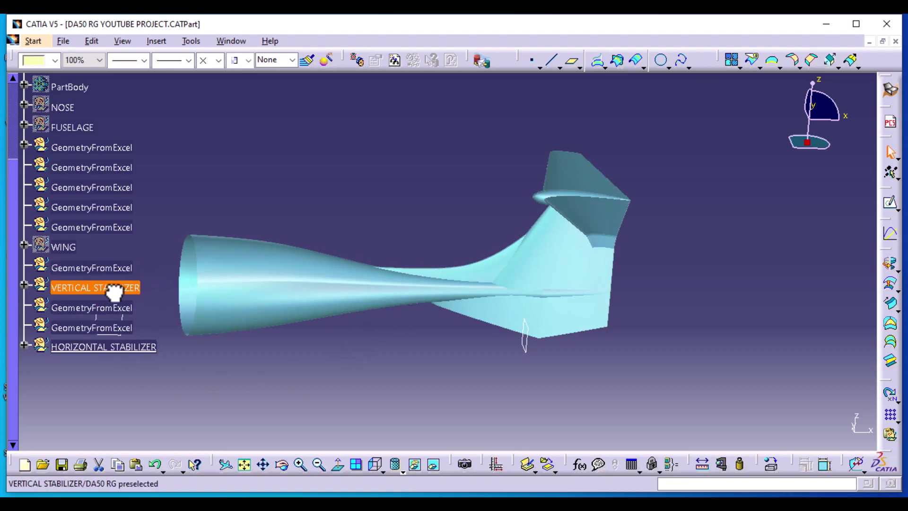
left_click(24, 346)
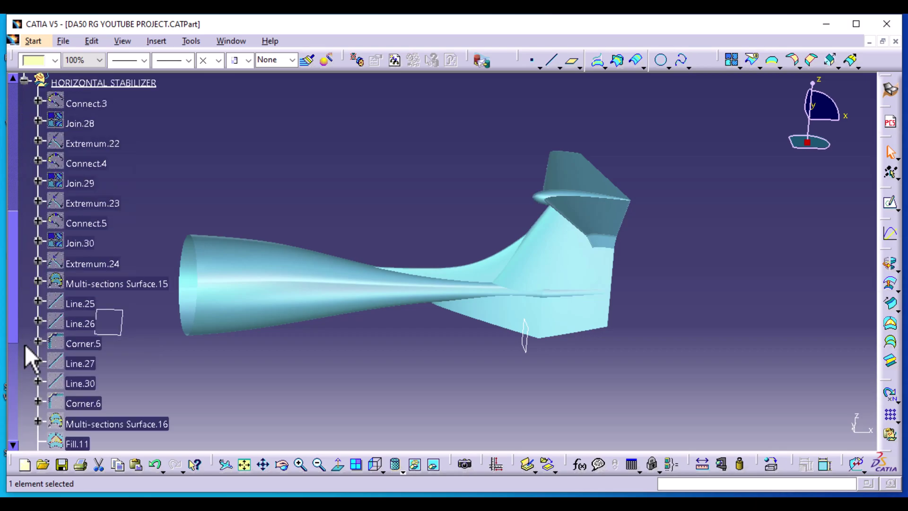
scroll(81, 344, "down", 6)
left_click(189, 393)
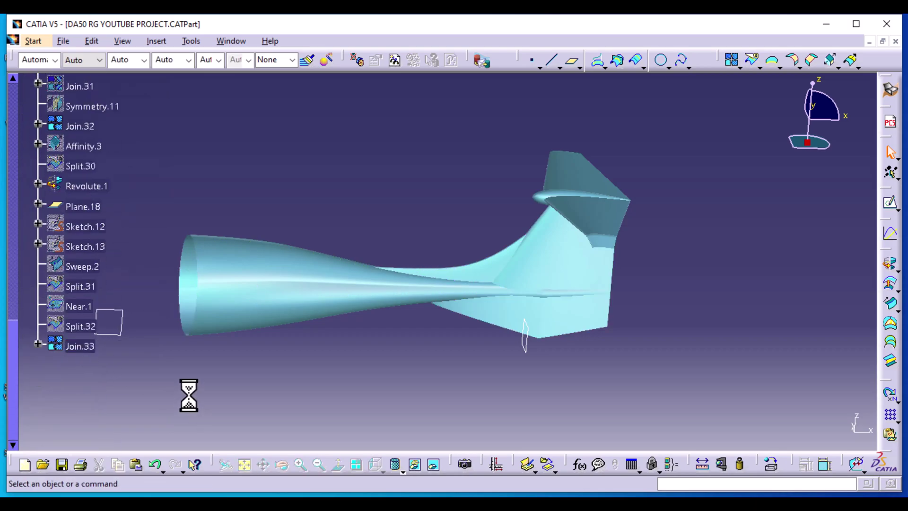
left_click(97, 207)
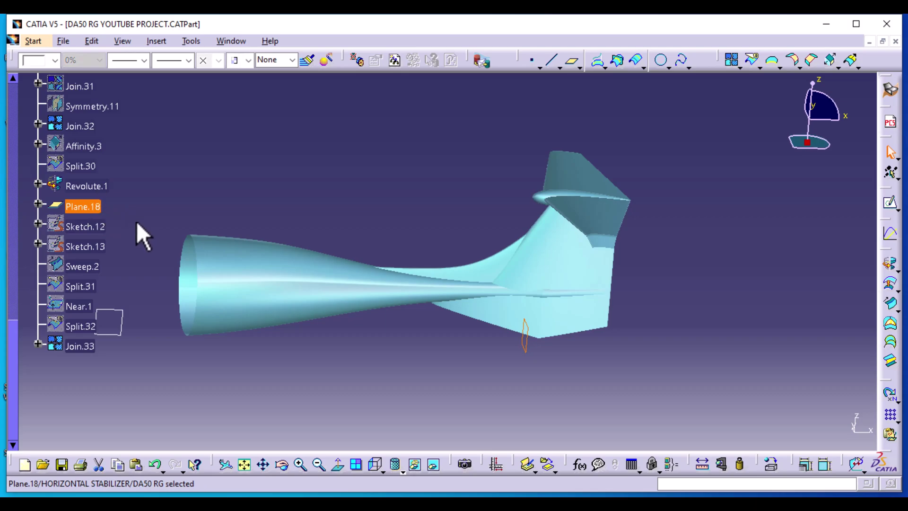
left_click(87, 228, "ctrl")
left_click(85, 246, "ctrl")
left_click(83, 266, "ctrl")
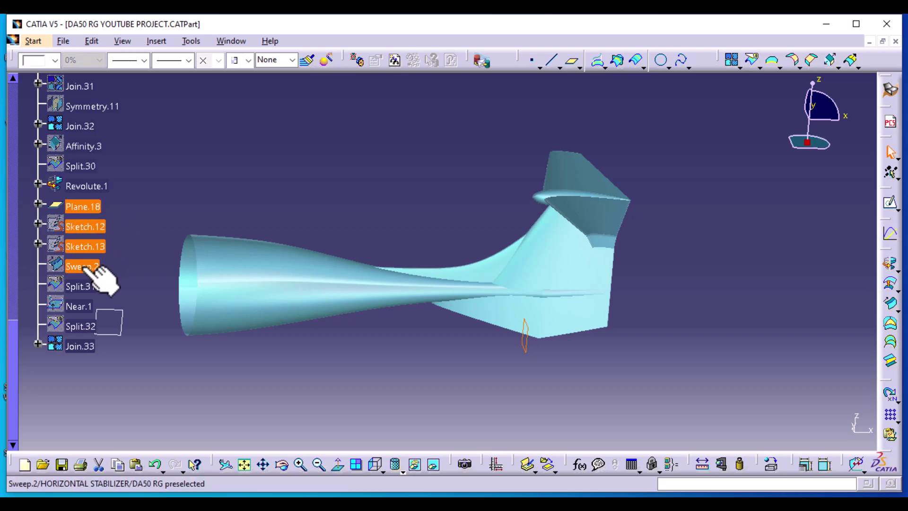
left_click(82, 286, "ctrl")
left_click(85, 306, "ctrl")
left_click(83, 326, "ctrl")
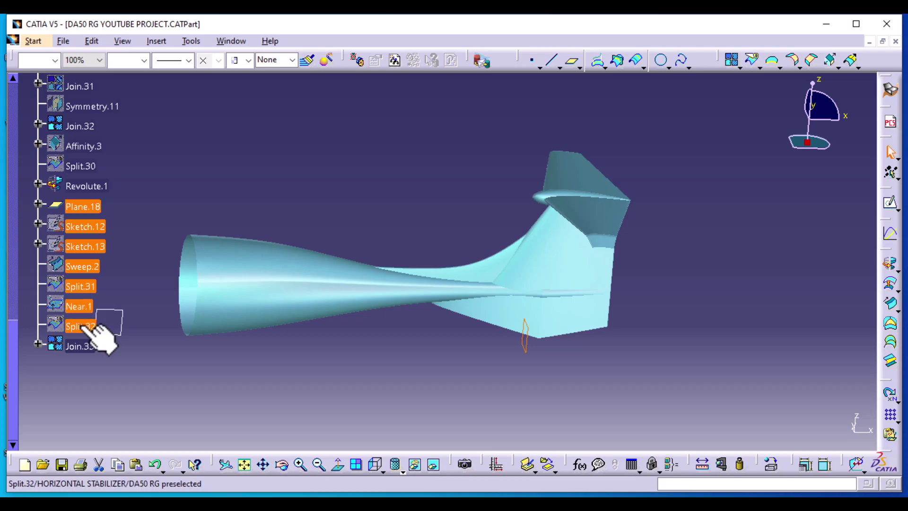
left_click(85, 347, "ctrl")
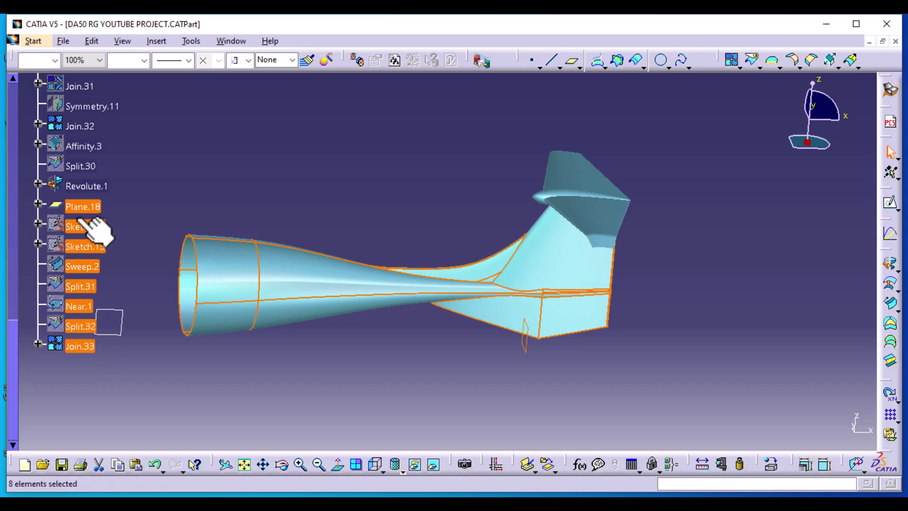
- Move the selected features to the VERTICAL STABILIZER set with Change Geometrical Set
right_click(83, 241)
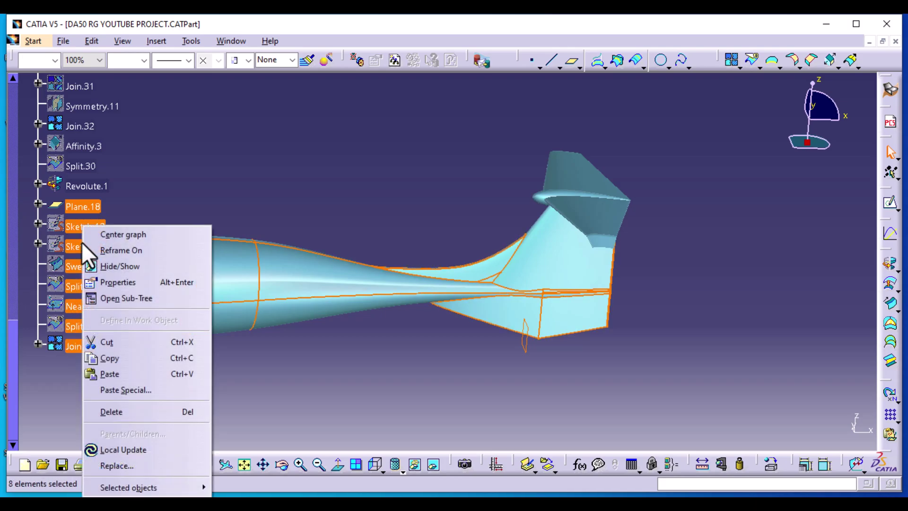
mouse_move(159, 487)
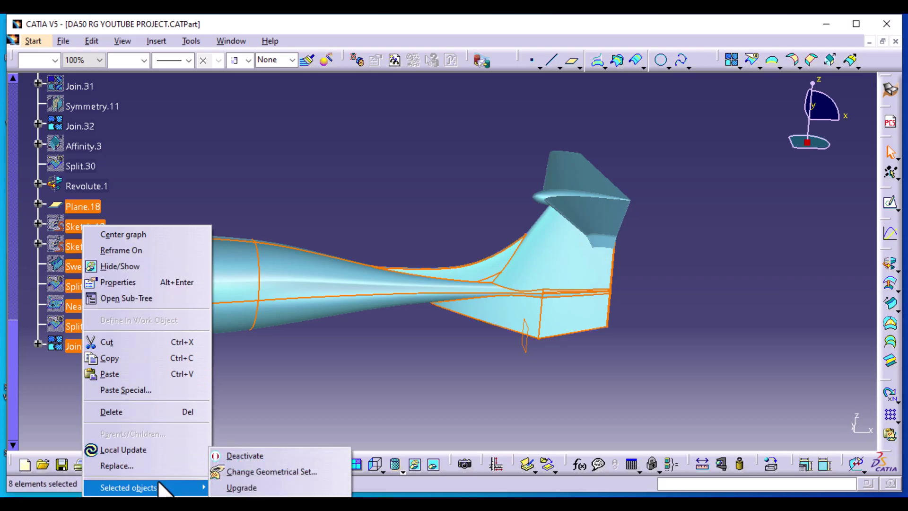
left_click(244, 472)
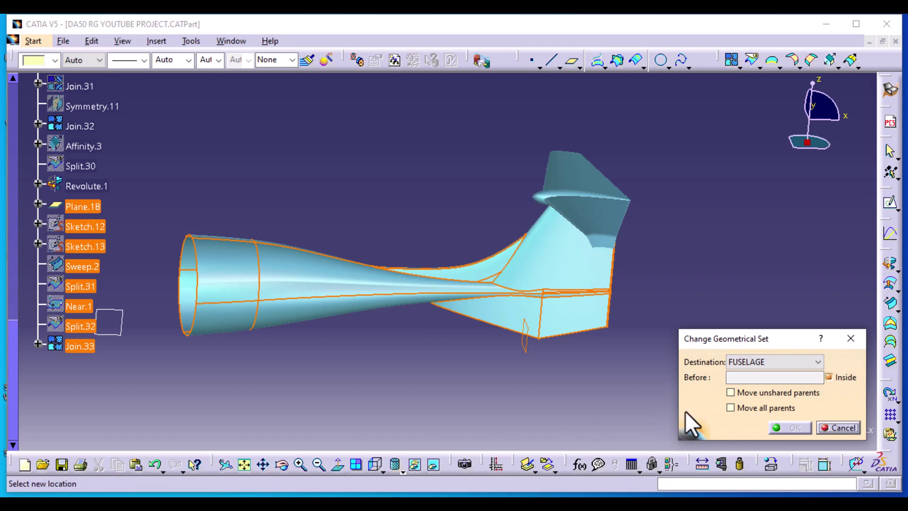
left_click(818, 362)
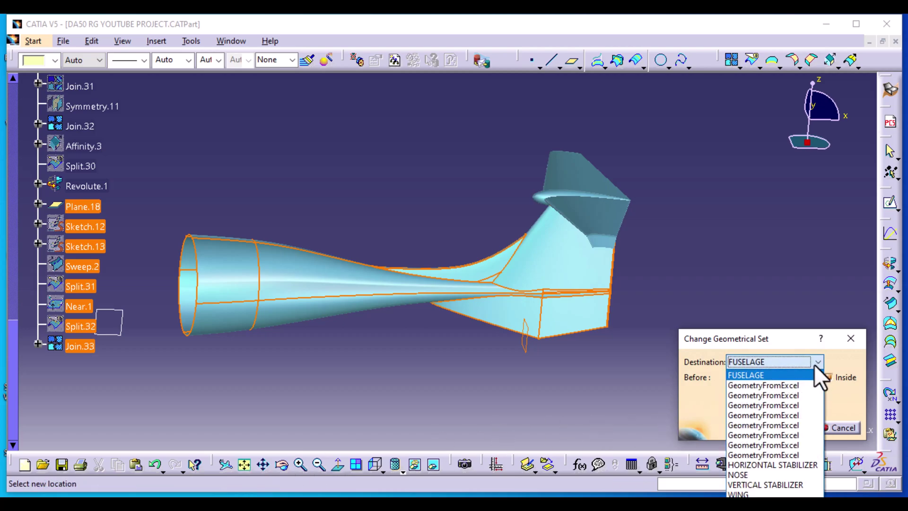
left_click(767, 484)
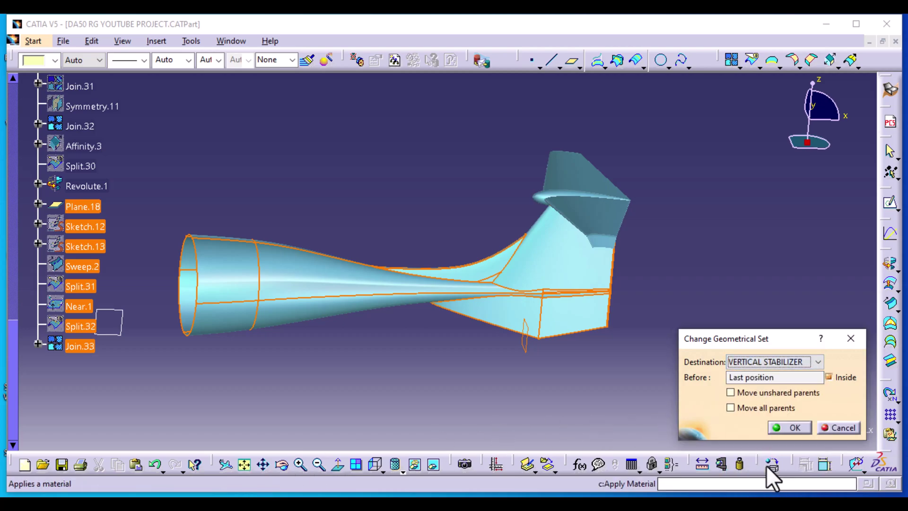
left_click(794, 428)
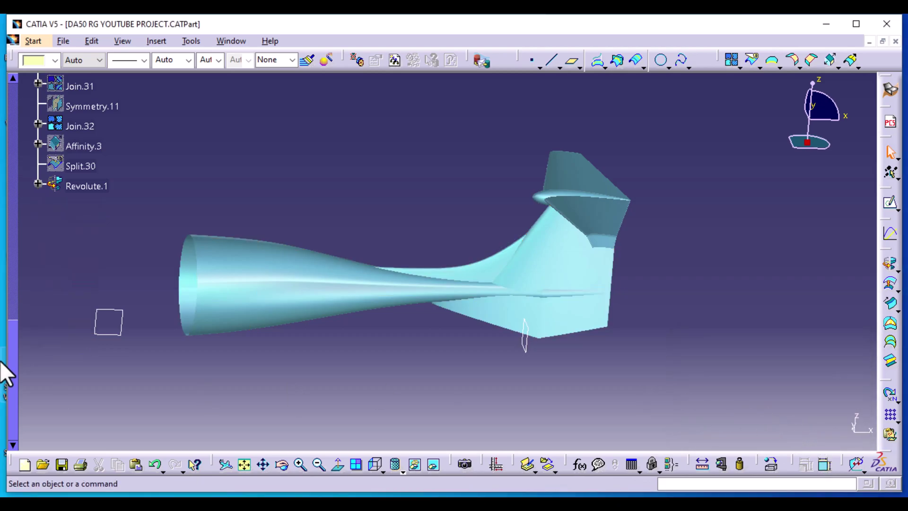
- Check the HORIZONTAL STABILIZER set's contents, then collapse it
scroll(81, 246, "up", 2)
scroll(70, 225, "up", 2)
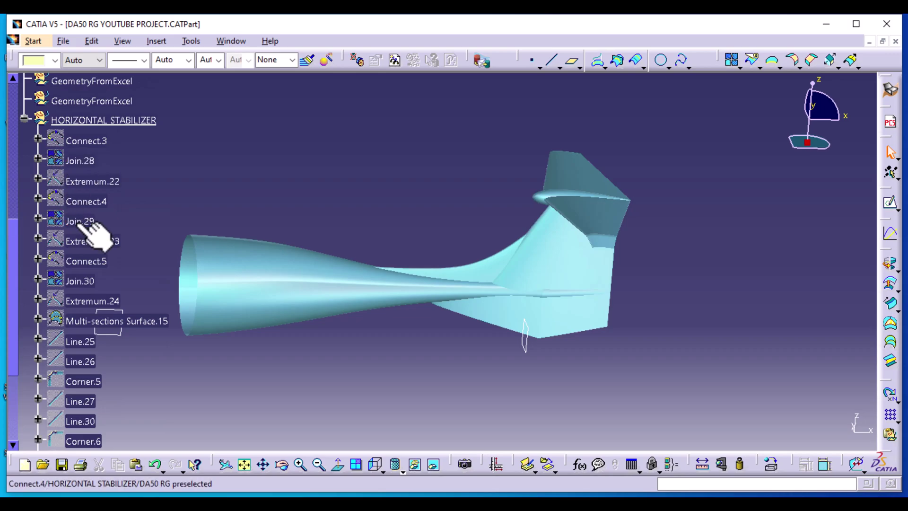
scroll(71, 236, "down", 4)
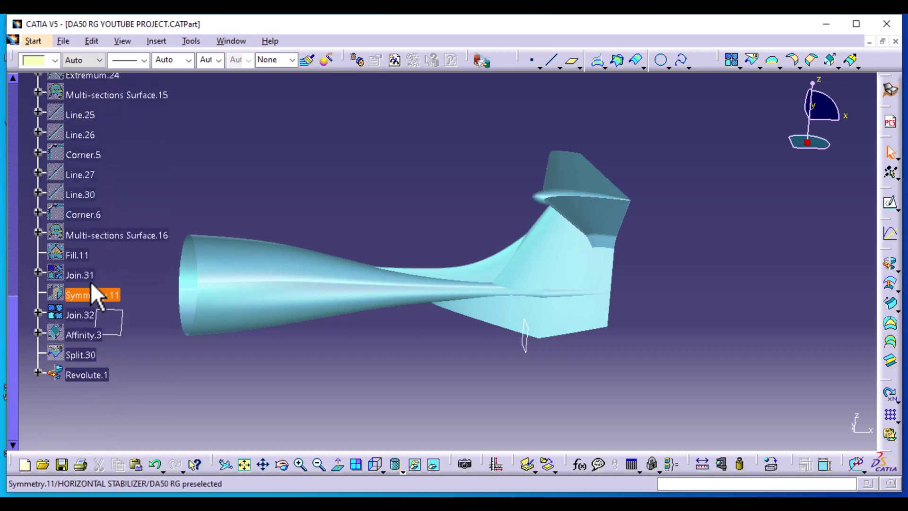
scroll(73, 219, "up", 3)
scroll(116, 180, "up", 2)
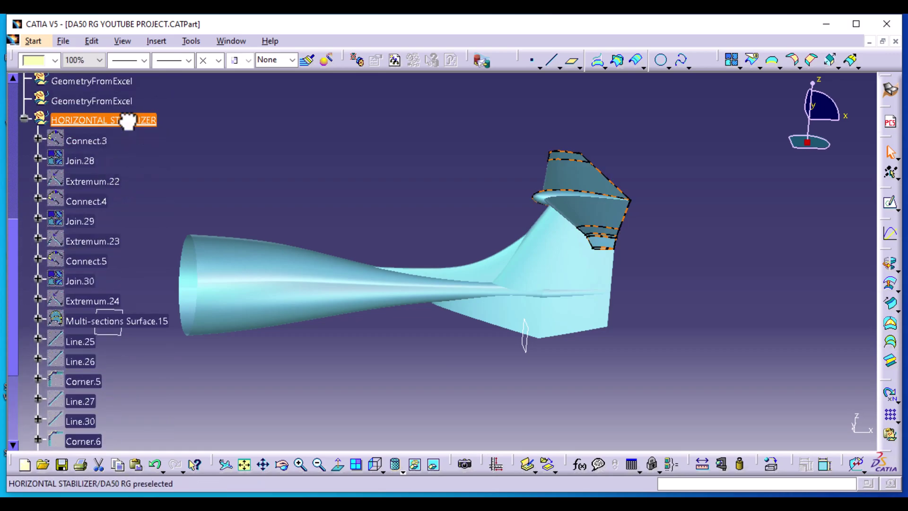
left_click(125, 120)
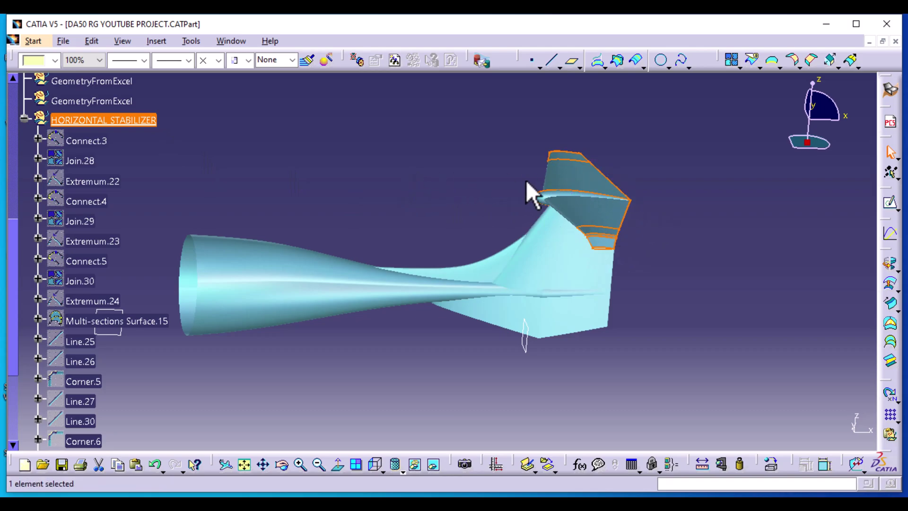
left_click(441, 200)
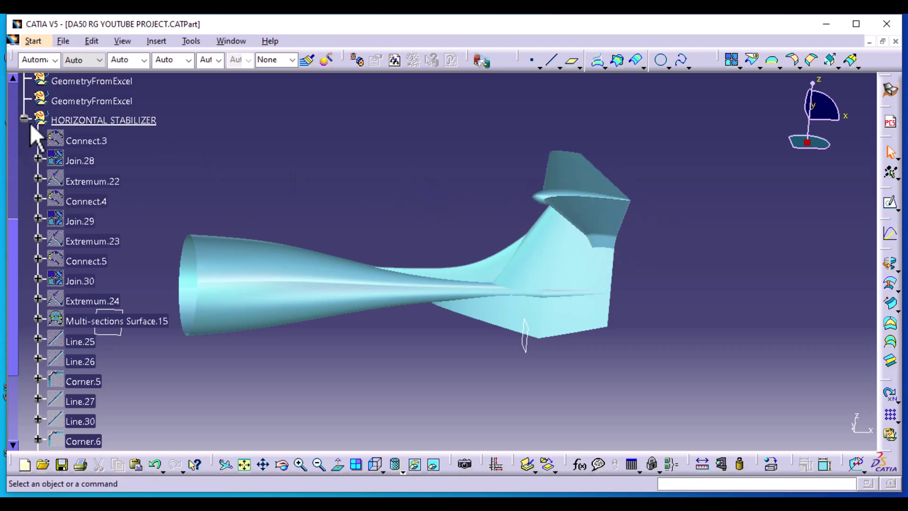
left_click(23, 118)
scroll(94, 200, "up", 3)
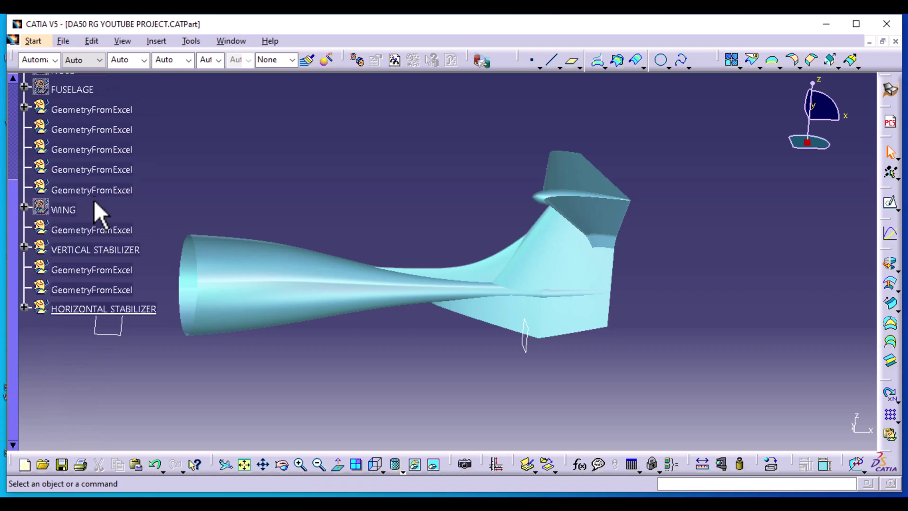
- Expand VERTICAL STABILIZER to confirm the fairing features, including Join.33, are listed there
left_click(113, 251)
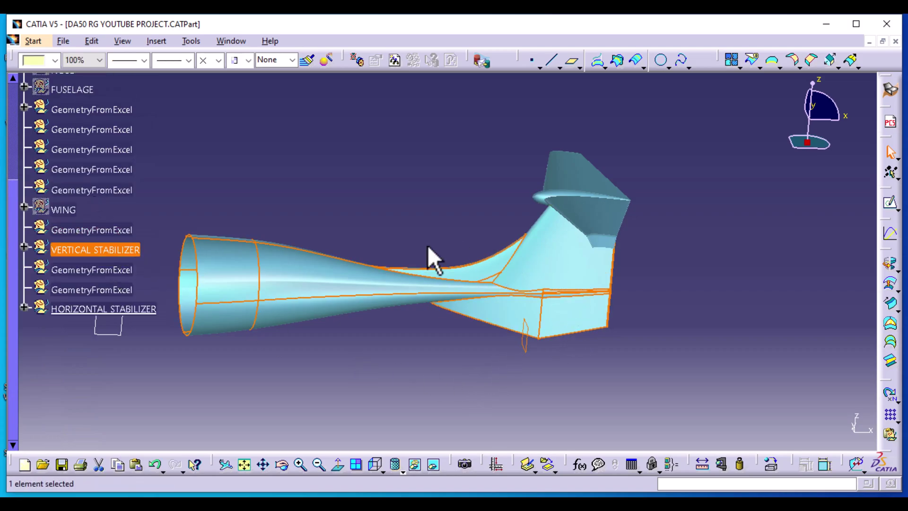
left_click(24, 247)
scroll(61, 312, "down", 5)
scroll(60, 311, "down", 9)
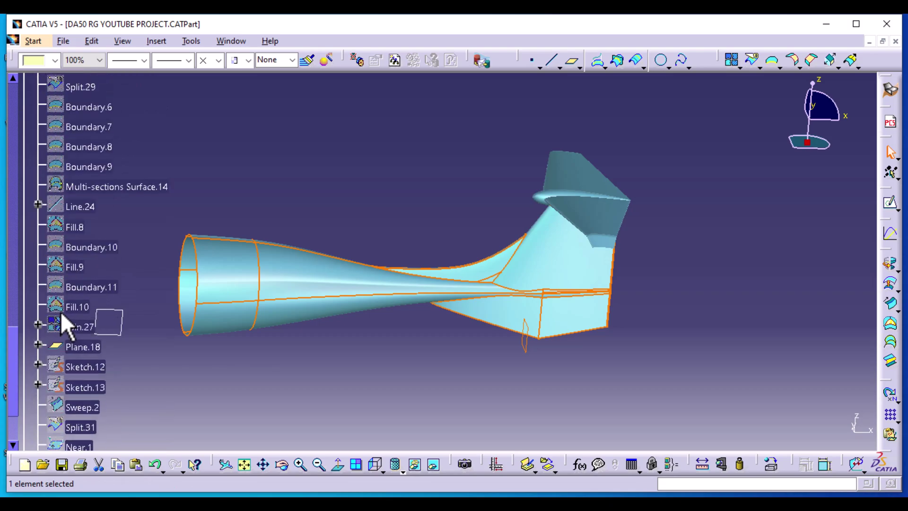
left_click(301, 406)
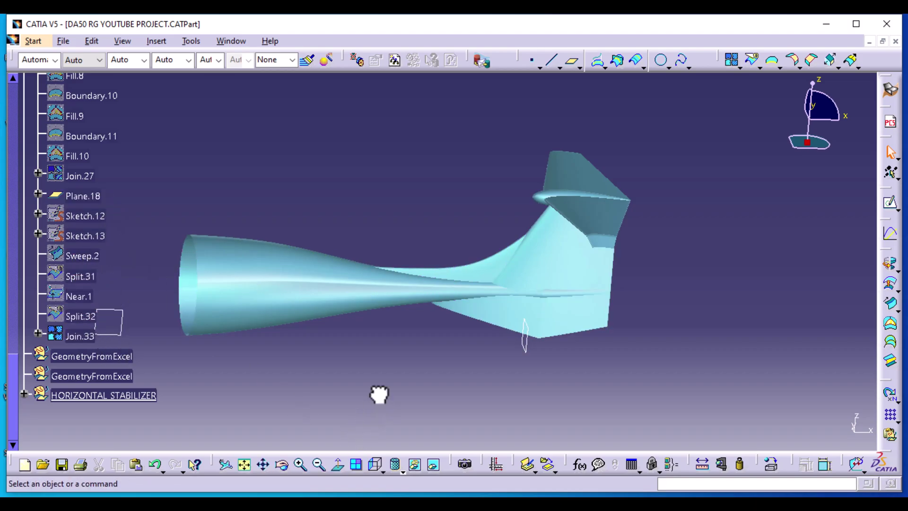
- Save the DA50 RG part with Ctrl+S and collapse VERTICAL STABILIZER
key("ctrl+s")
middle_click_drag(385, 377, 416, 359)
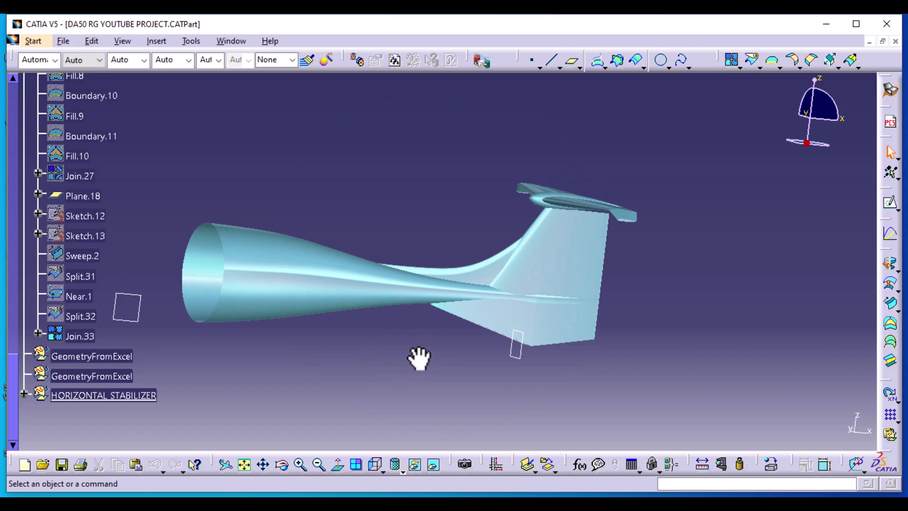
scroll(143, 328, "up", 2)
scroll(100, 235, "up", 15)
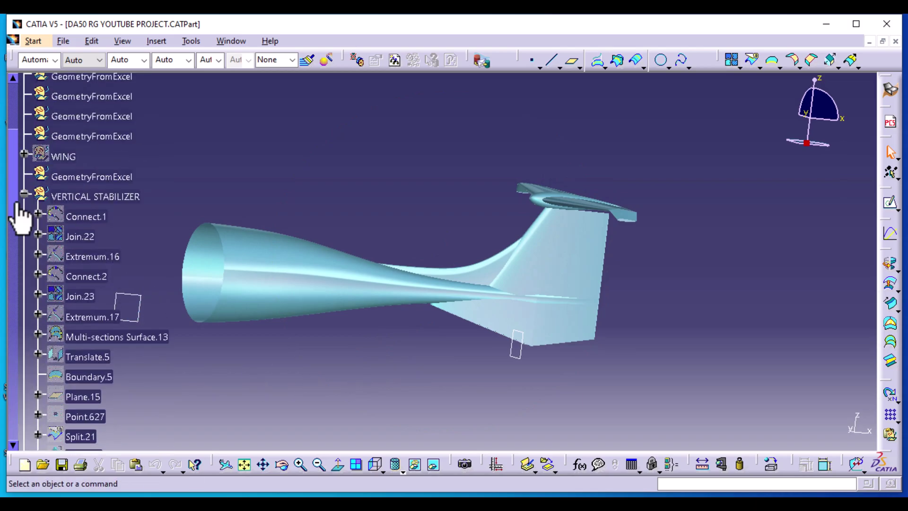
left_click(24, 193)
- Show the FUSELAGE and NOSE geometrical sets
scroll(95, 267, "up", 3)
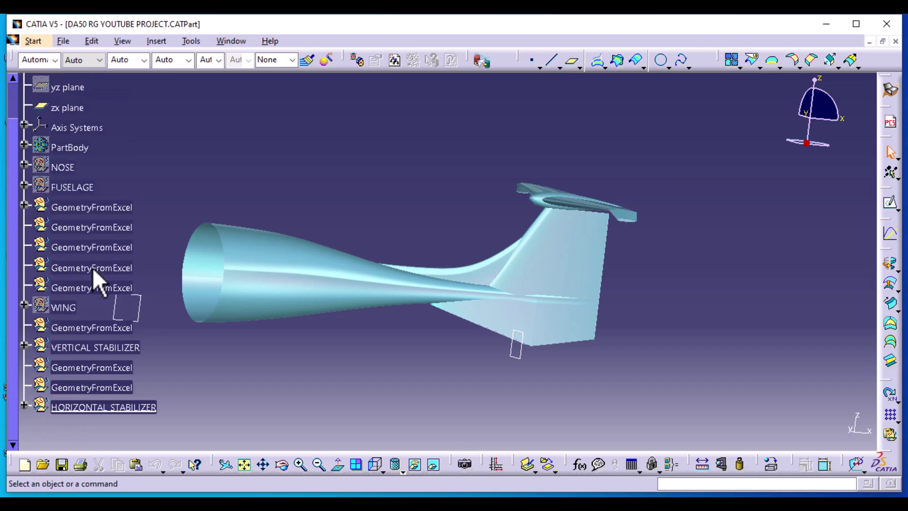
right_click(66, 186)
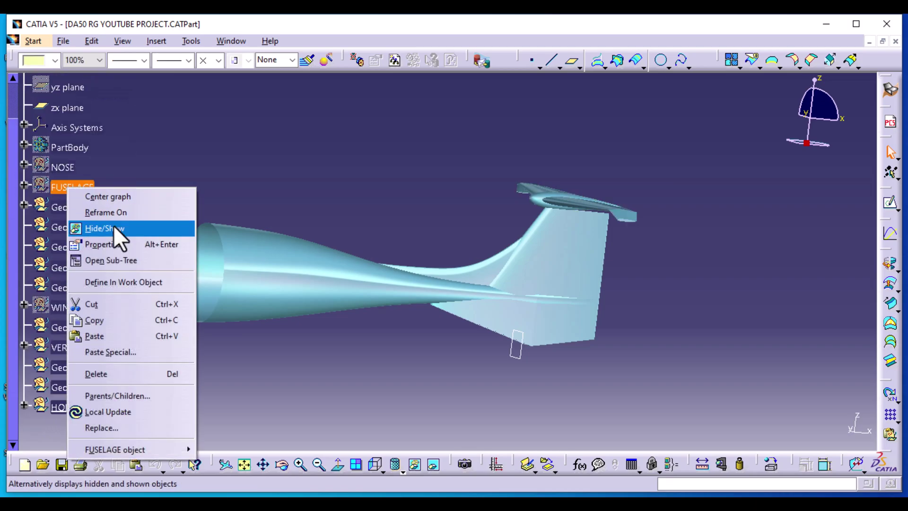
left_click(115, 226)
right_click(62, 167)
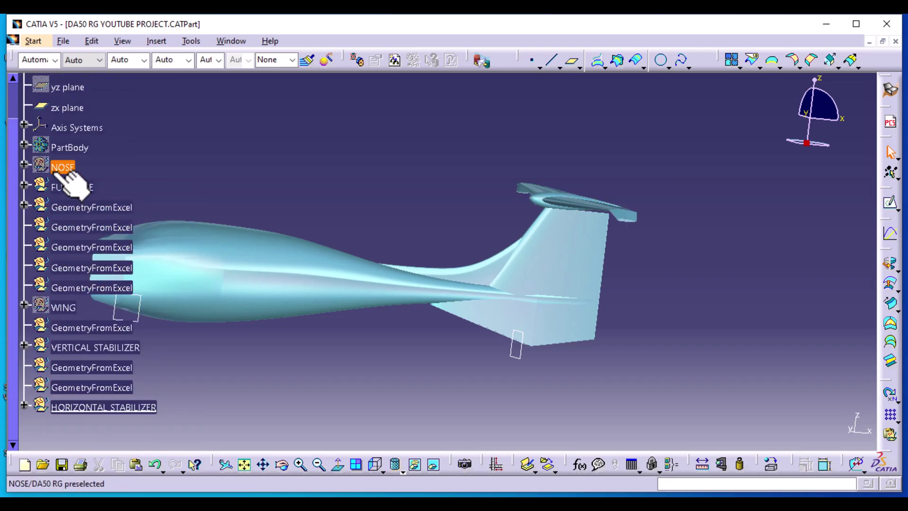
left_click(93, 214)
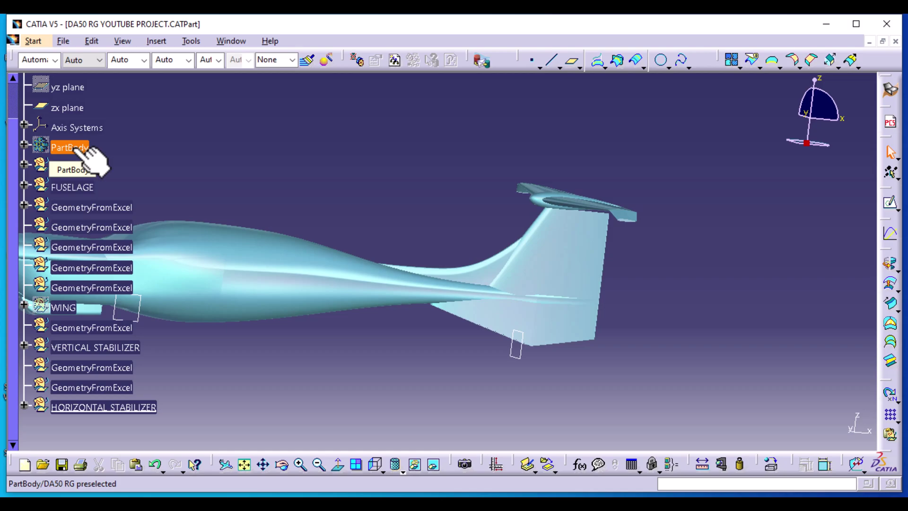
middle_click_drag(173, 186, 390, 184)
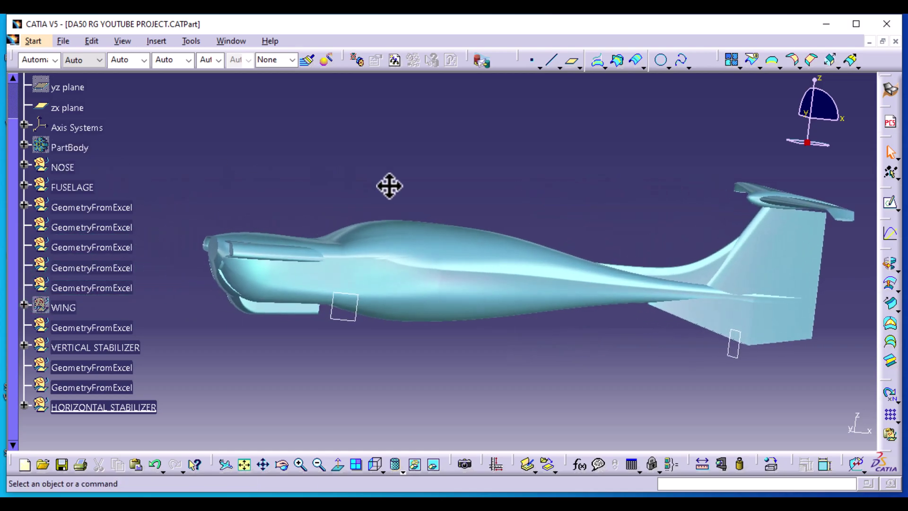
- Hide the zx plane and Plane.18, view the aircraft from the side, then minimize CATIA
right_click(352, 319)
left_click(408, 87)
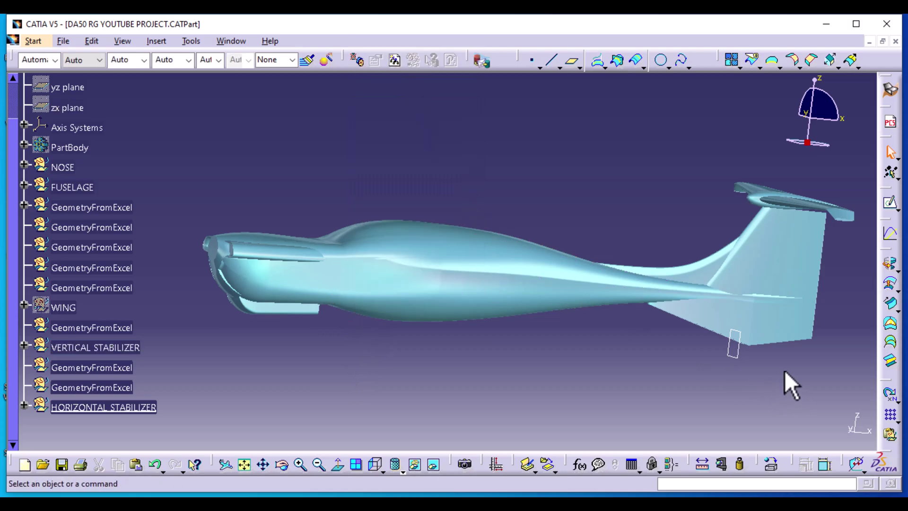
right_click(740, 361)
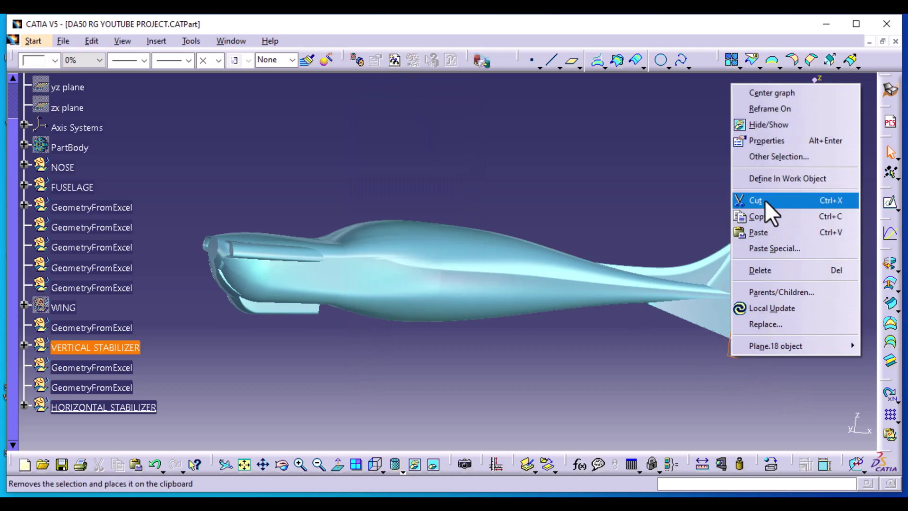
left_click(780, 125)
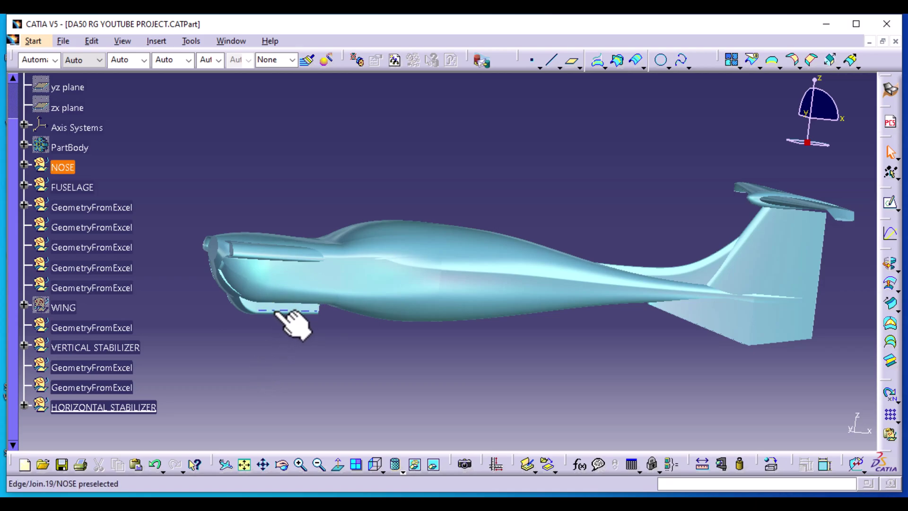
middle_click_drag(288, 174, 355, 209)
middle_click_drag(411, 163, 401, 209)
middle_click_drag(633, 220, 522, 308)
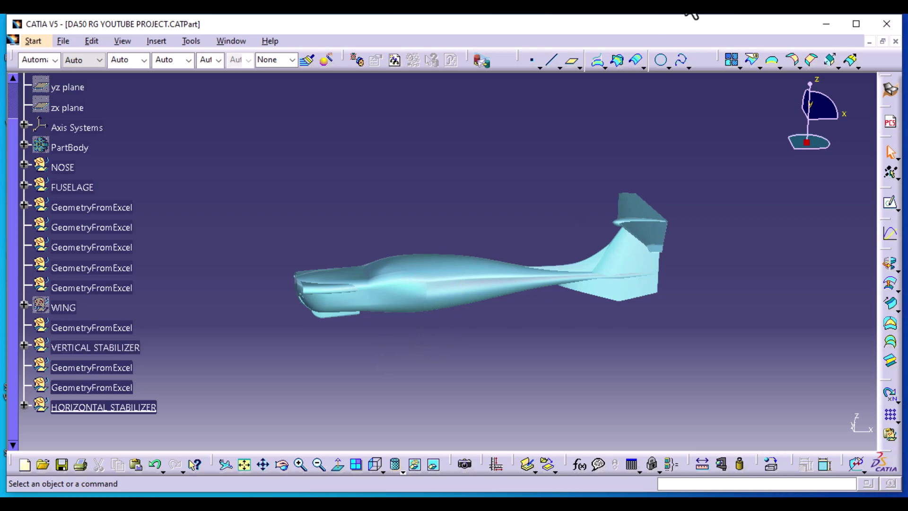
left_click(827, 22)
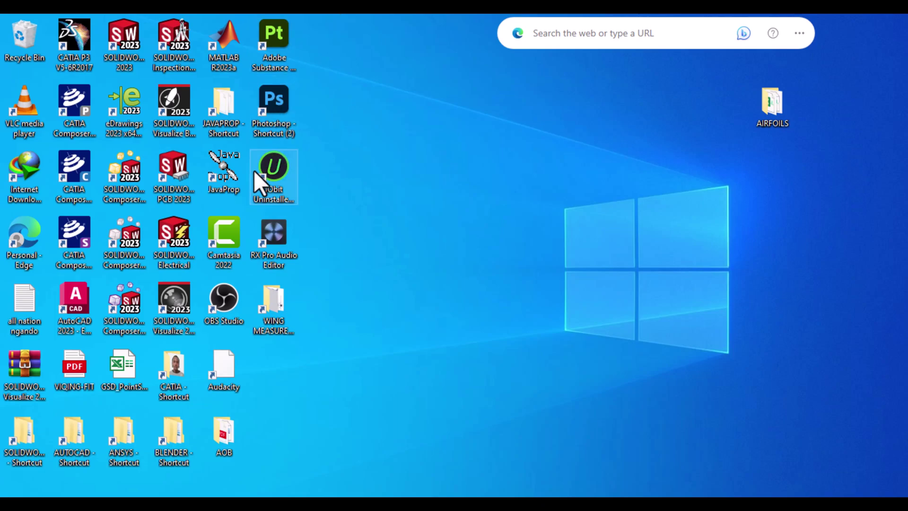
double_click(220, 183)
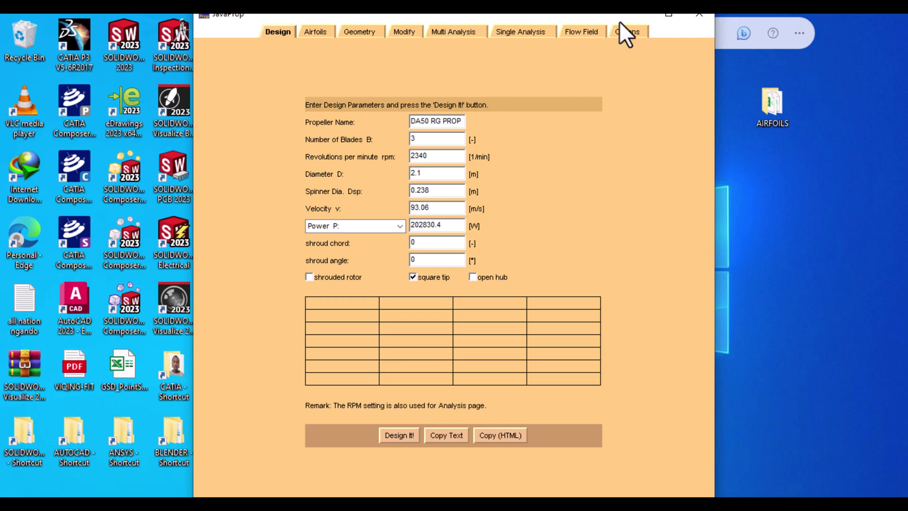
left_click(700, 16)
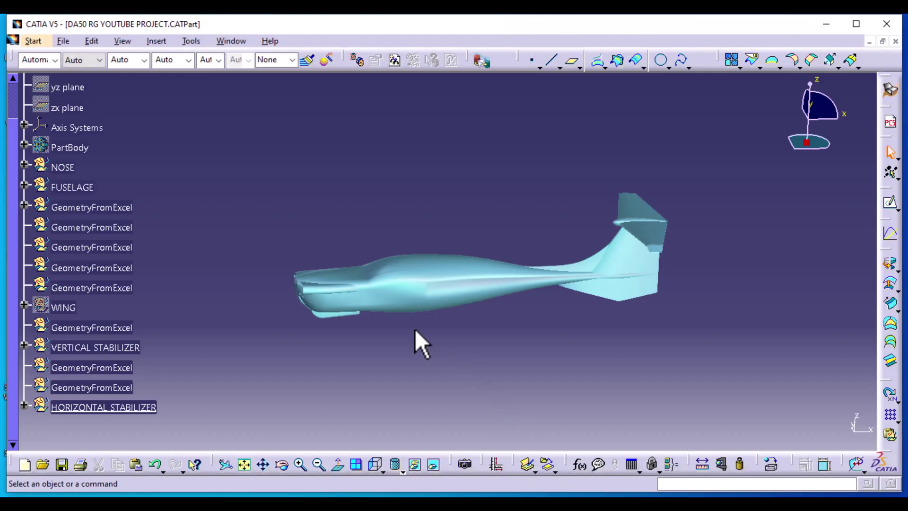
- Orbit and zoom the view to inspect the assembled DA50 RG nose, fuselage and tail
middle_click_drag(415, 329, 539, 253)
middle_click_drag(689, 325, 603, 346)
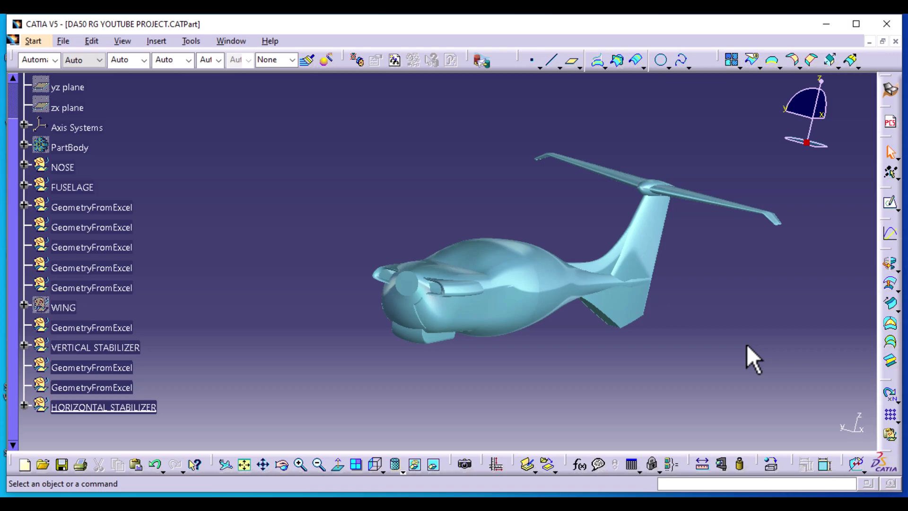
middle_click_drag(748, 344, 570, 270)
middle_click_drag(662, 315, 660, 364)
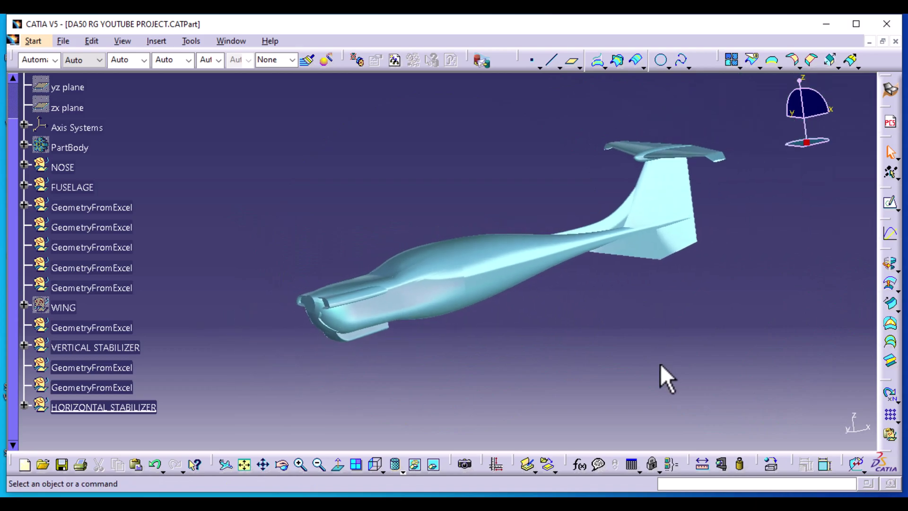